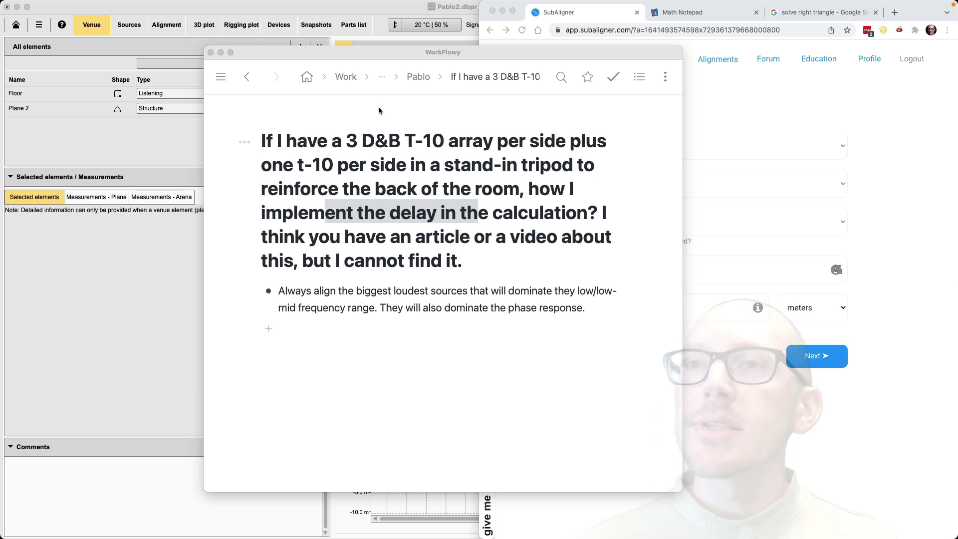
- Highlight the words 't-10' in the question note, then clear the selection
{"action": "left_click", "coordinate": [353, 142]}
{"action": "left_click", "coordinate": [353, 143]}
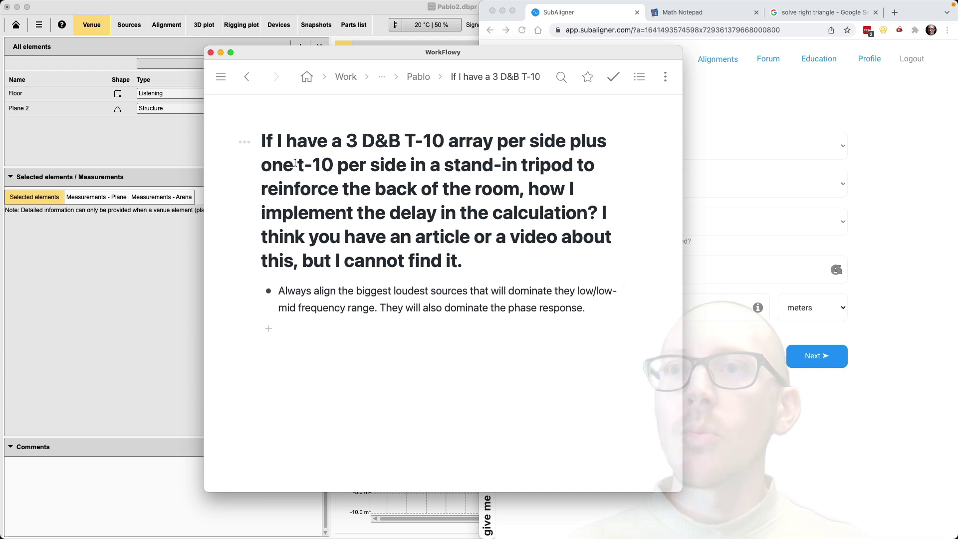
{"action": "left_click_drag", "start_coordinate": [299, 165], "coordinate": [334, 166]}
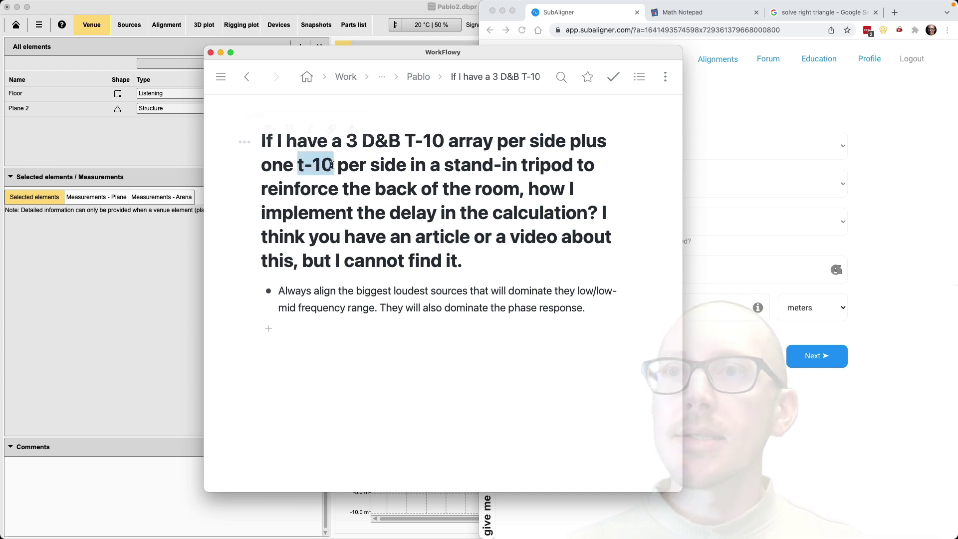
{"action": "left_click", "coordinate": [442, 168]}
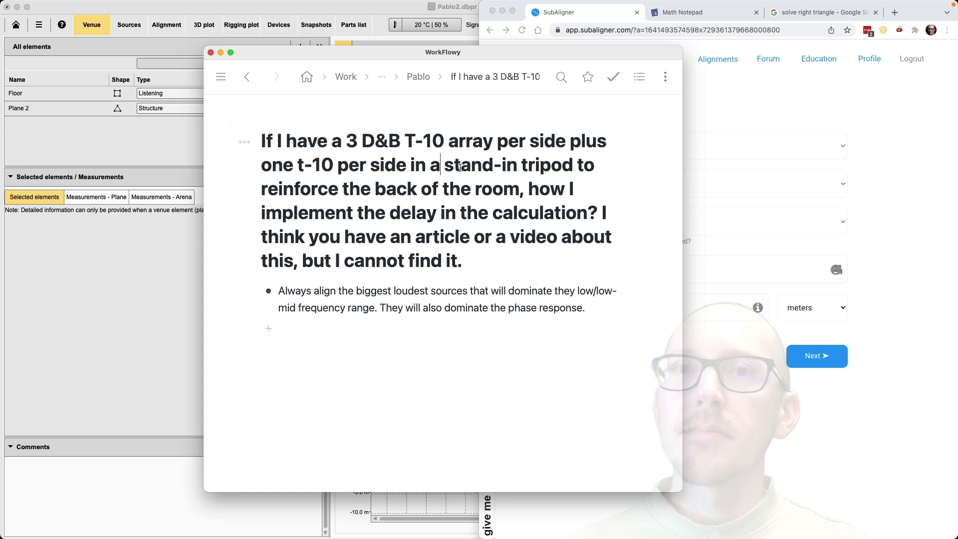
{"action": "left_click", "coordinate": [439, 185]}
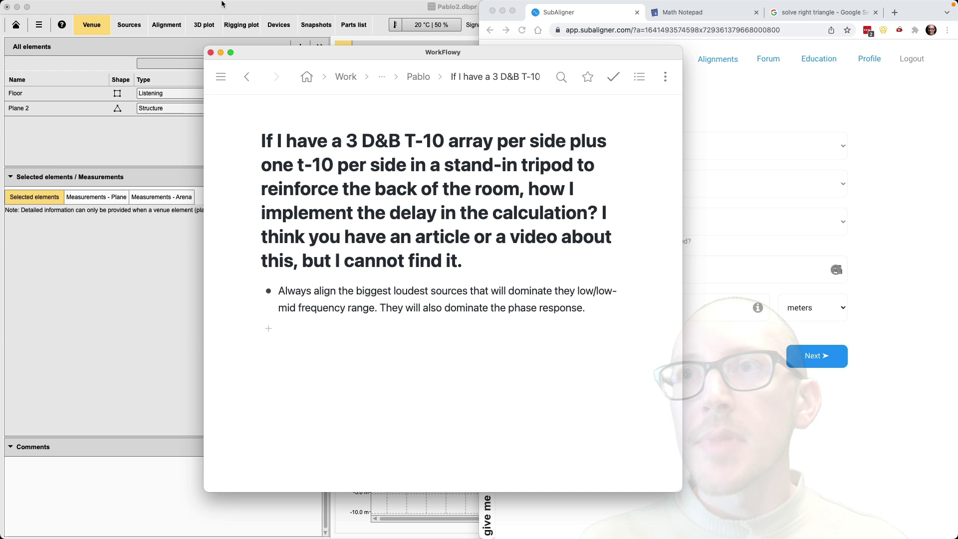
- Bring ArrayCalc forward and display the Pablo2 venue in the 3D plot
{"action": "left_click", "coordinate": [282, 8]}
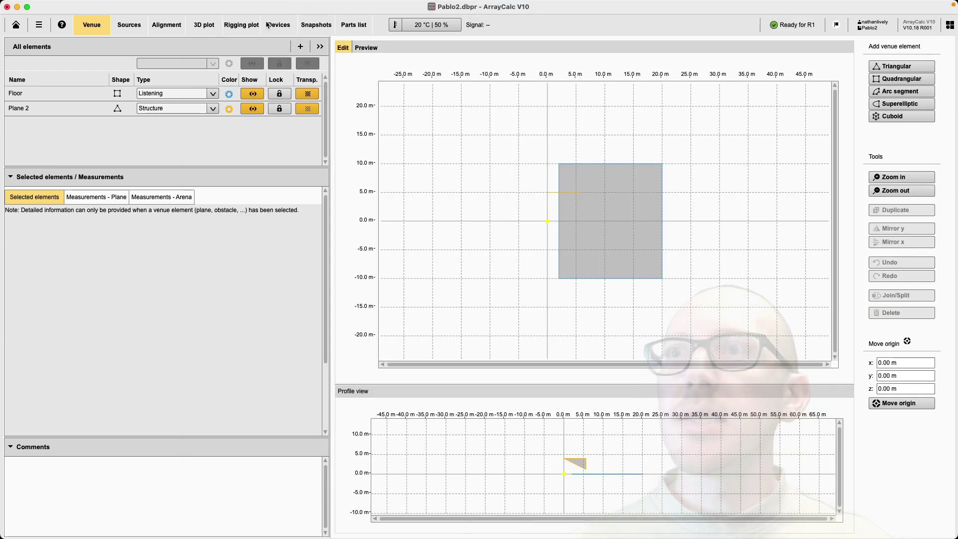
{"action": "left_click", "coordinate": [197, 27]}
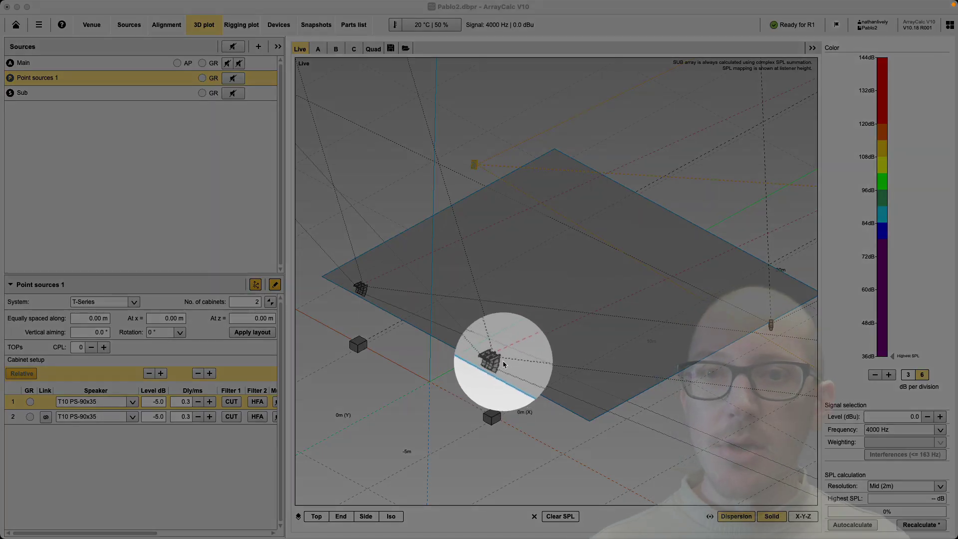
{"action": "left_click", "coordinate": [496, 359]}
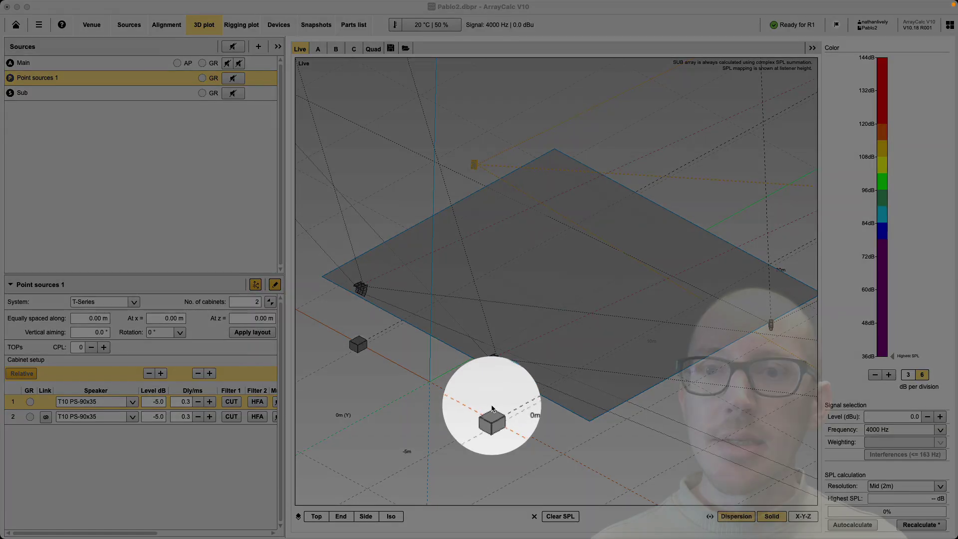
{"action": "left_click", "coordinate": [491, 418]}
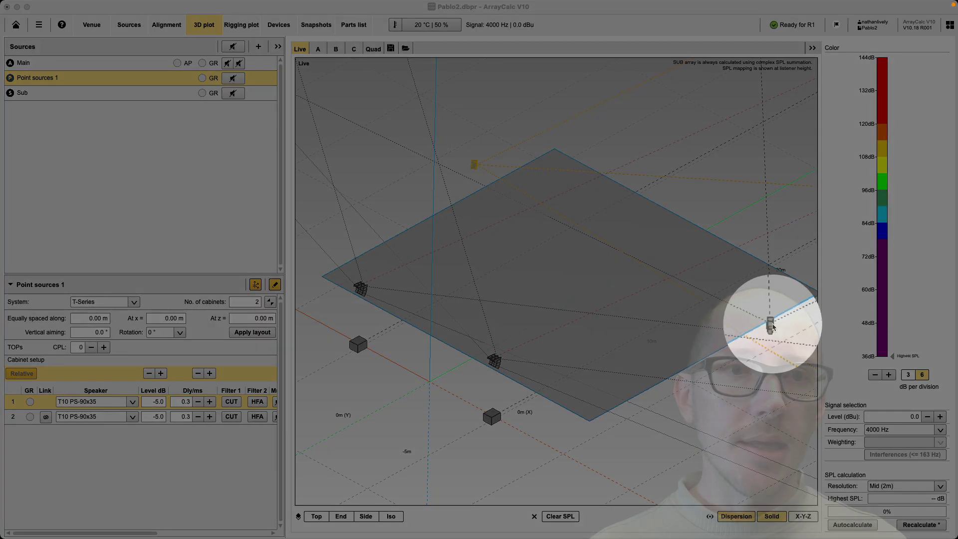
{"action": "left_click", "coordinate": [771, 325]}
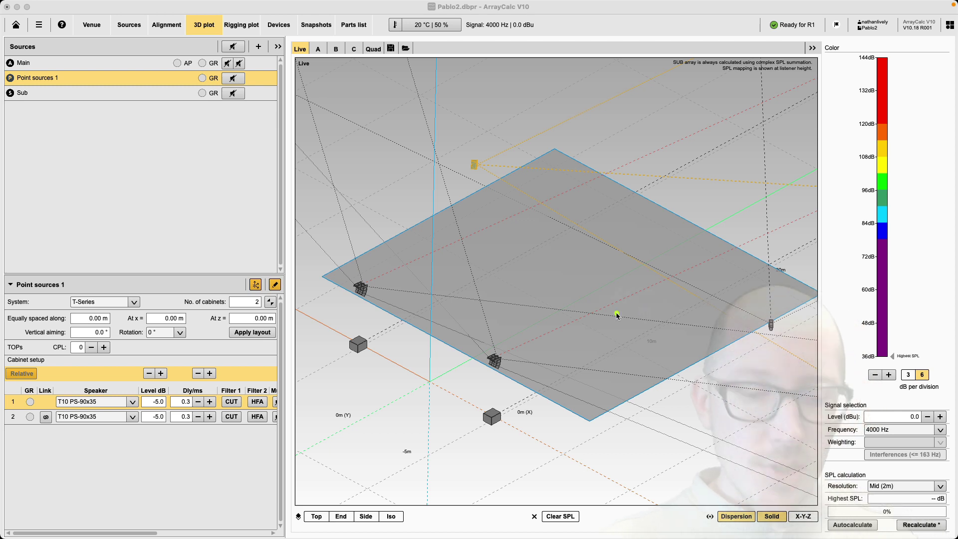
- Drag over areas of the 3D plot around the Main, Point sources 1 and Sub sources
{"action": "left_click_drag", "start_coordinate": [341, 283], "coordinate": [510, 423]}
{"action": "mouse_move", "coordinate": [450, 219]}
{"action": "left_mouse_down"}
{"action": "mouse_move", "coordinate": [507, 235]}
{"action": "mouse_move", "coordinate": [710, 385]}
{"action": "left_mouse_up"}
{"action": "left_click_drag", "start_coordinate": [453, 147], "coordinate": [482, 174]}
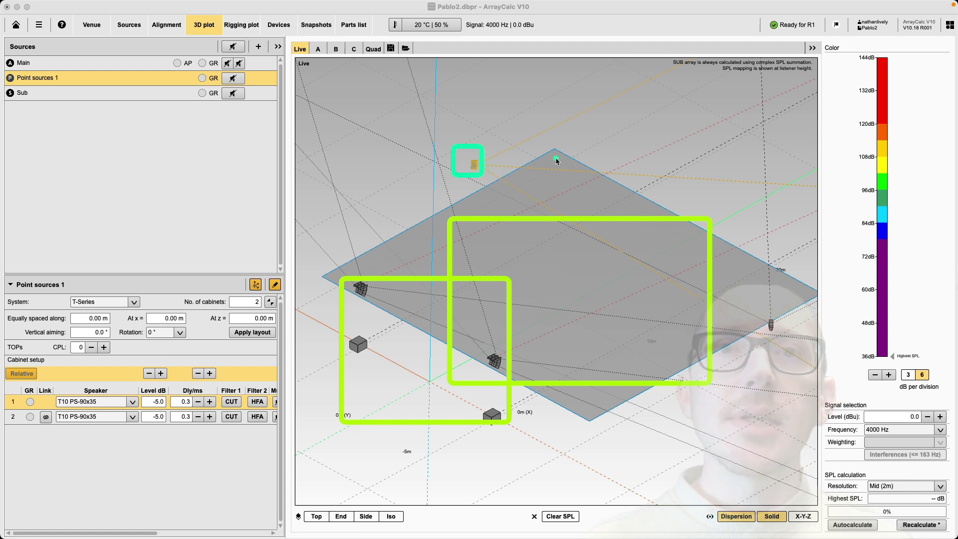
{"action": "left_click_drag", "start_coordinate": [552, 154], "coordinate": [619, 186]}
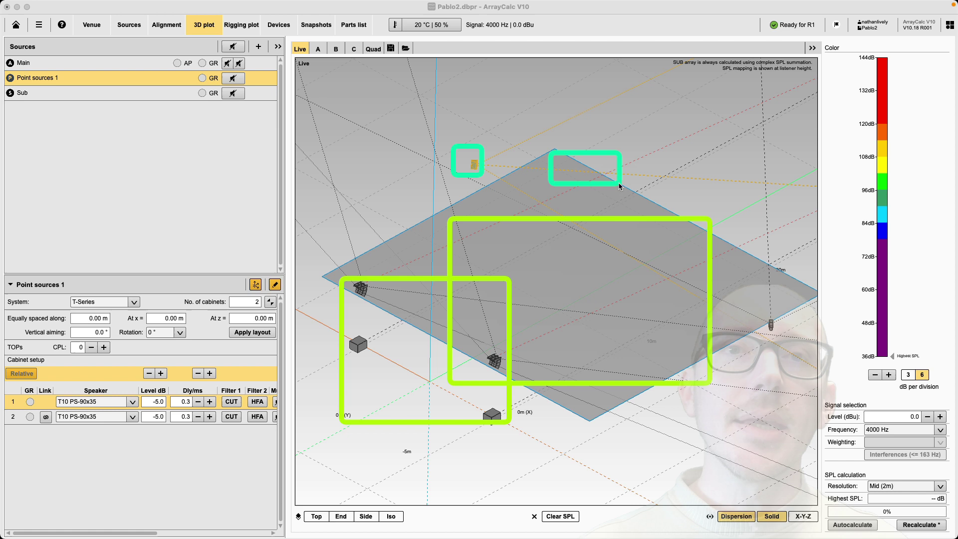
{"action": "left_click_drag", "start_coordinate": [727, 240], "coordinate": [769, 266]}
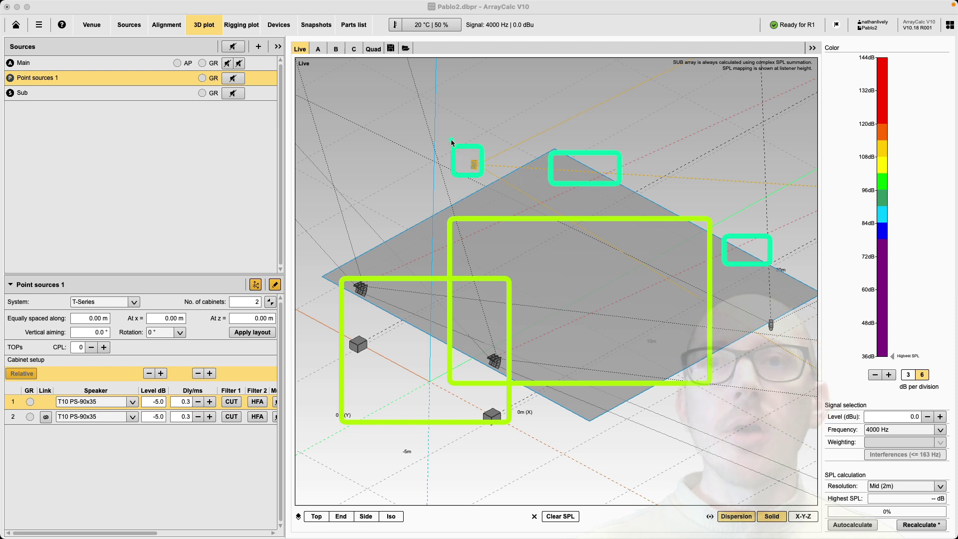
{"action": "left_click_drag", "start_coordinate": [447, 138], "coordinate": [490, 178]}
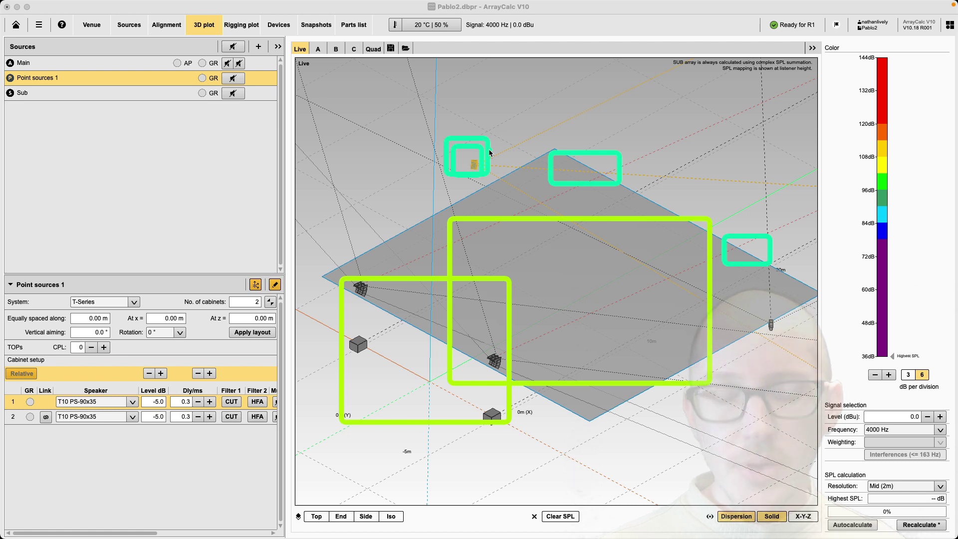
{"action": "key", "text": "Escape"}
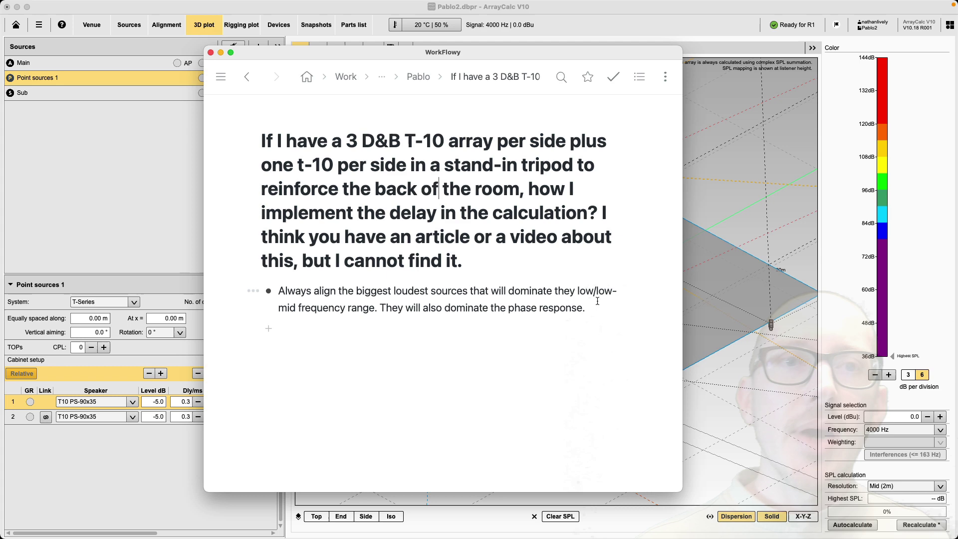
{"action": "key", "text": "super+Tab"}
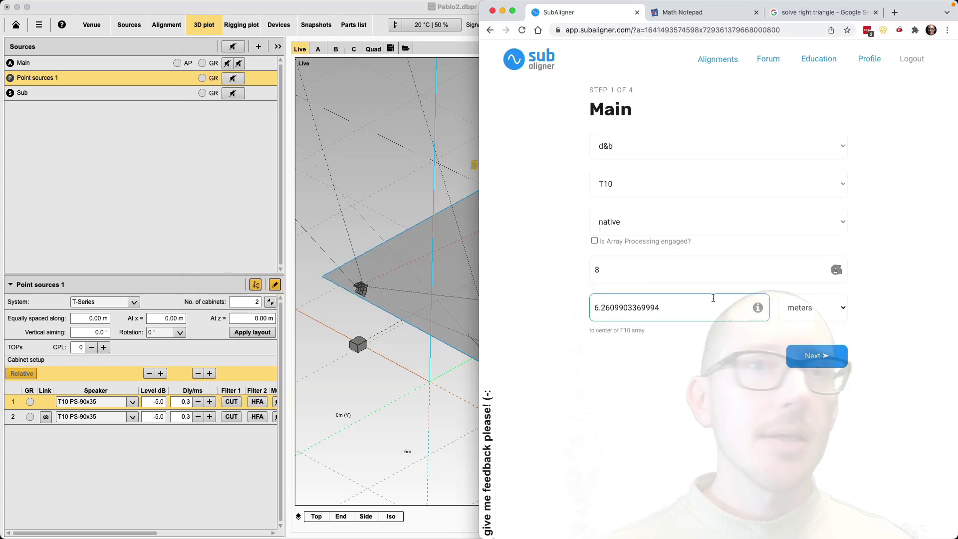
{"action": "left_click", "coordinate": [835, 271]}
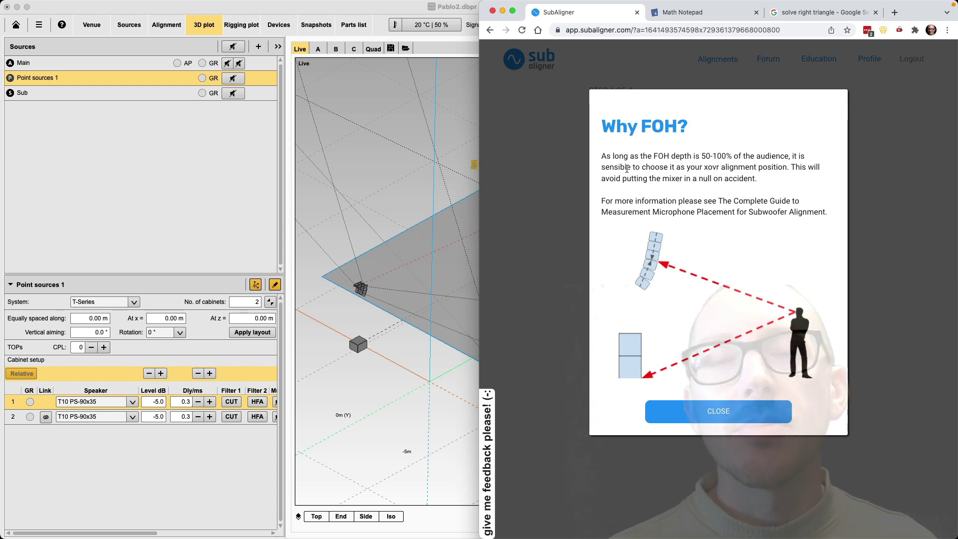
{"action": "left_click", "coordinate": [574, 207]}
{"action": "left_click", "coordinate": [399, 8]}
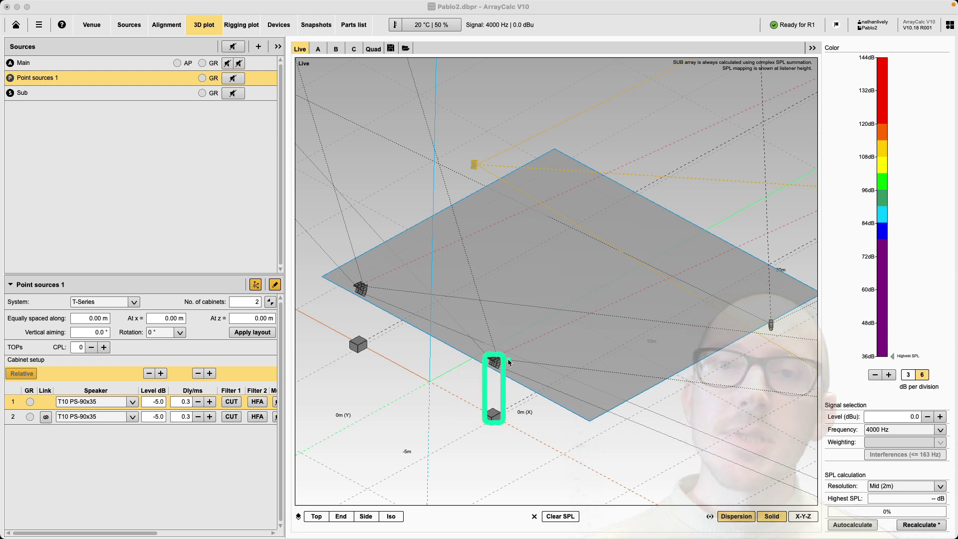
- Switch to Sub Align, showing its phase offset, SPL and level-difference plots at XO 59.73
{"action": "mouse_move", "coordinate": [502, 362]}
{"action": "left_mouse_down"}
{"action": "mouse_move", "coordinate": [644, 295]}
{"action": "mouse_move", "coordinate": [574, 253]}
{"action": "mouse_move", "coordinate": [459, 214]}
{"action": "mouse_move", "coordinate": [696, 329]}
{"action": "mouse_move", "coordinate": [549, 279]}
{"action": "mouse_move", "coordinate": [633, 316]}
{"action": "mouse_move", "coordinate": [618, 310]}
{"action": "mouse_move", "coordinate": [554, 392]}
{"action": "mouse_move", "coordinate": [698, 250]}
{"action": "mouse_move", "coordinate": [620, 341]}
{"action": "mouse_move", "coordinate": [713, 261]}
{"action": "mouse_move", "coordinate": [530, 386]}
{"action": "mouse_move", "coordinate": [706, 252]}
{"action": "mouse_move", "coordinate": [542, 380]}
{"action": "mouse_move", "coordinate": [696, 272]}
{"action": "left_mouse_up"}
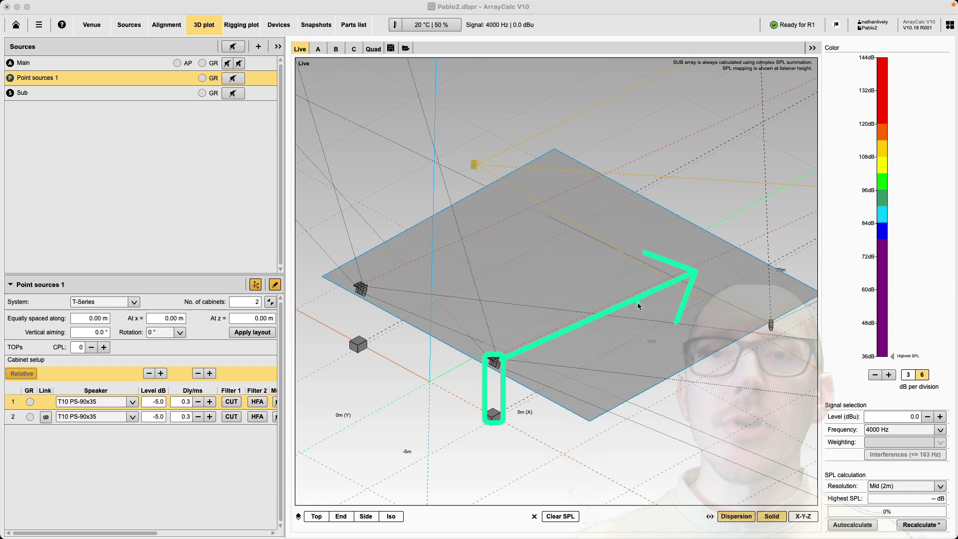
{"action": "left_click", "coordinate": [624, 285]}
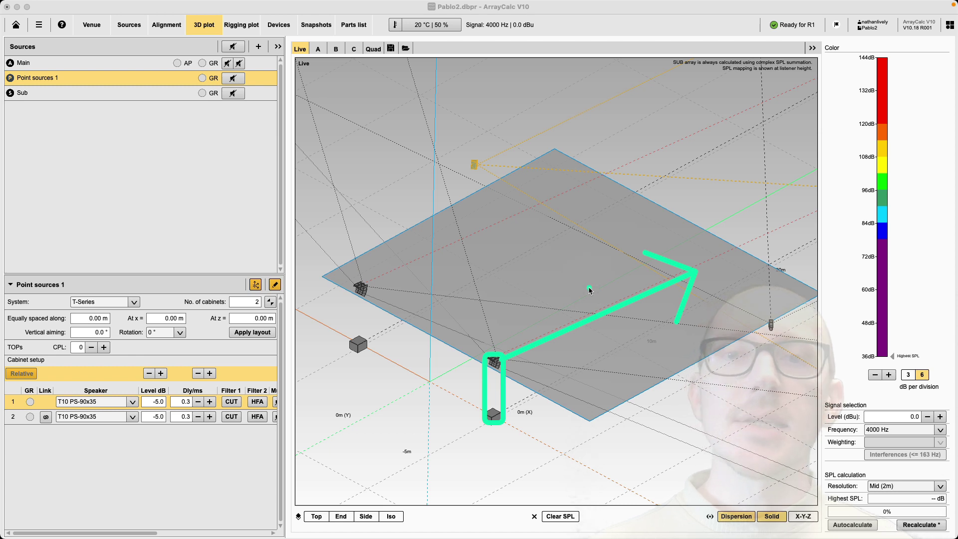
{"action": "key", "text": "Escape"}
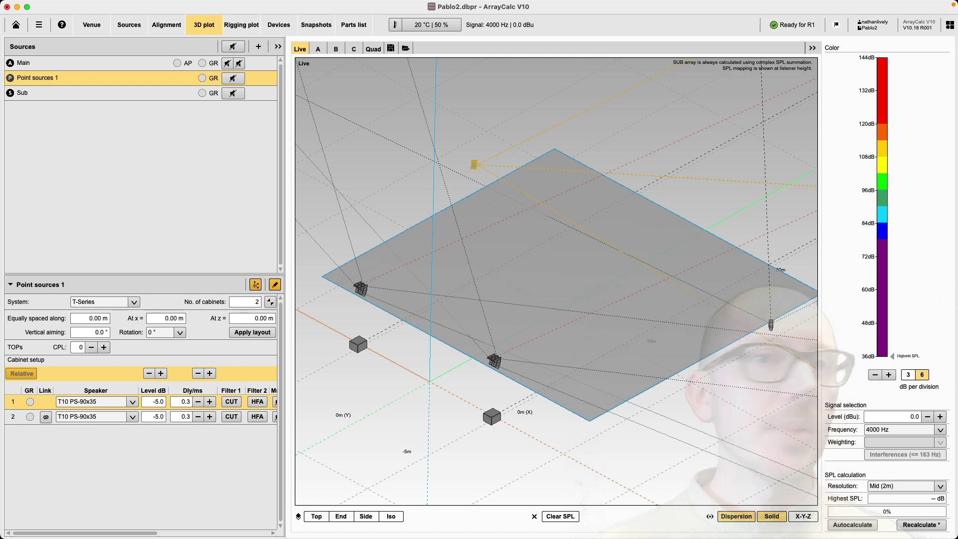
{"action": "key", "text": "super+Tab"}
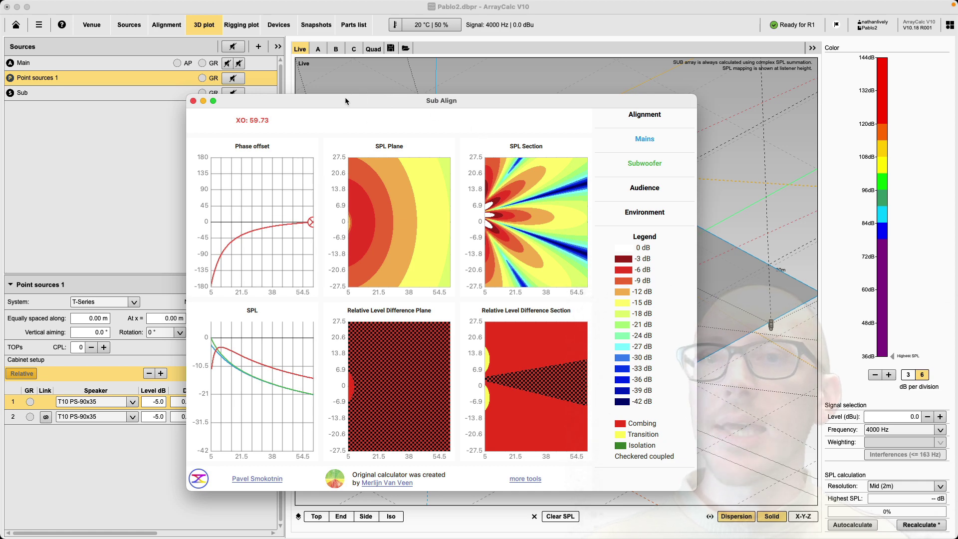
- Move the Sub Align window left and return to ArrayCalc's Pablo2 3D plot
{"action": "left_click_drag", "start_coordinate": [346, 102], "coordinate": [166, 96]}
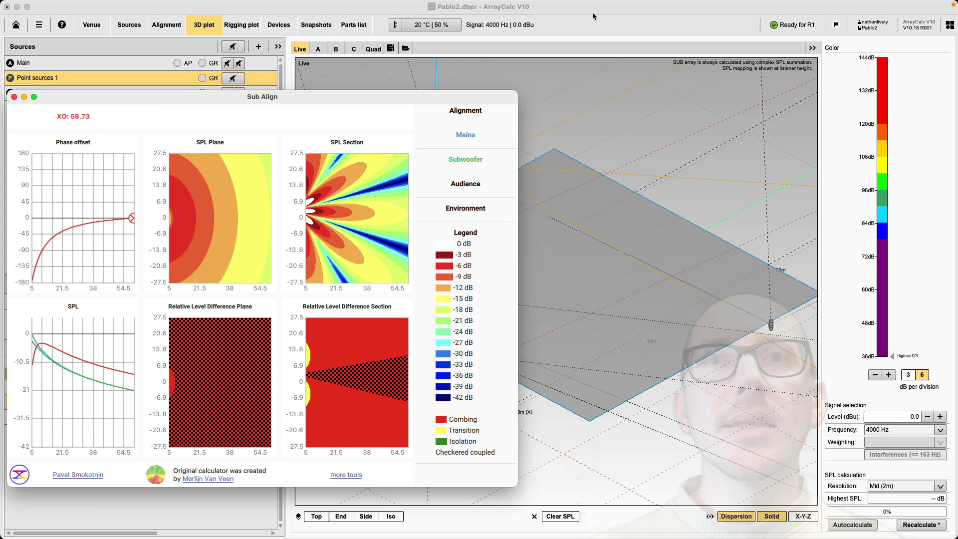
{"action": "left_click", "coordinate": [628, 8]}
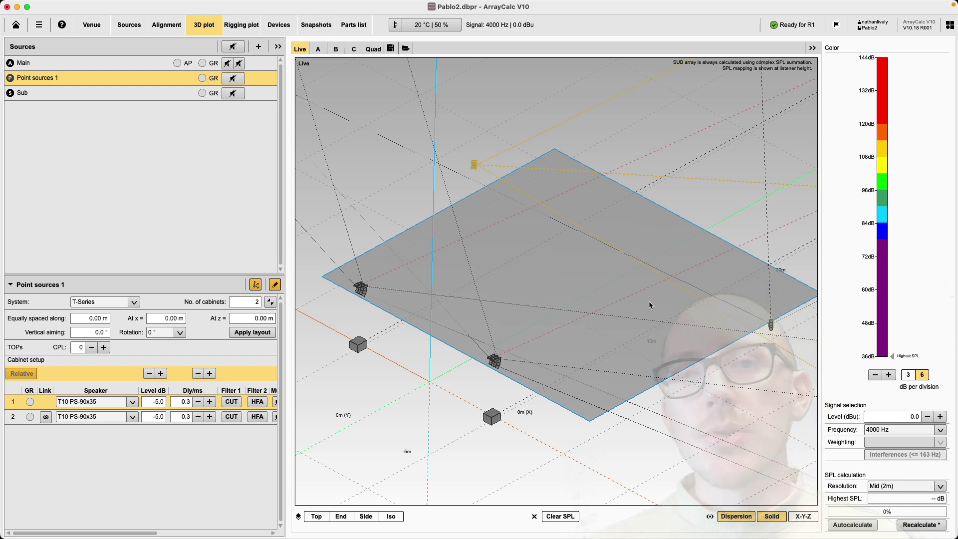
{"action": "left_click", "coordinate": [620, 342]}
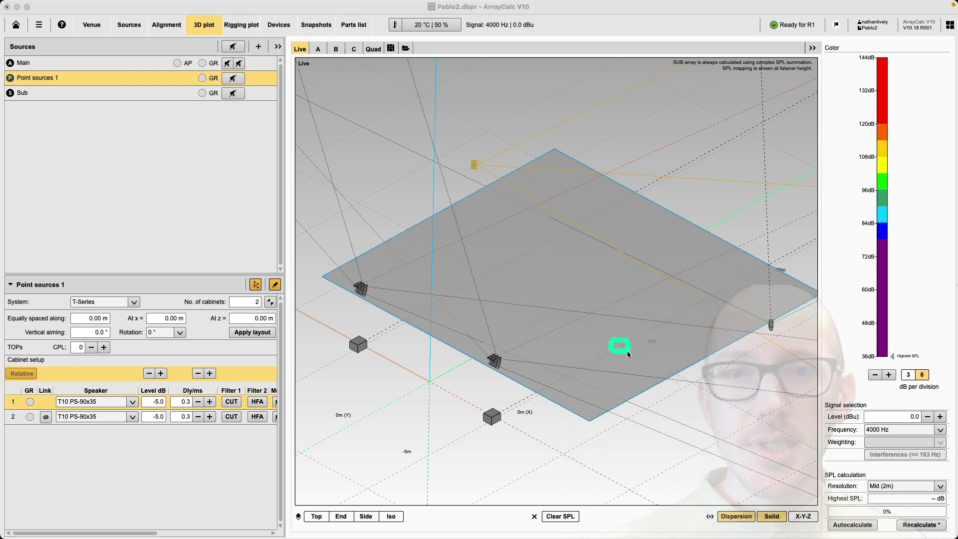
{"action": "left_click", "coordinate": [654, 344]}
{"action": "left_click_drag", "start_coordinate": [618, 344], "coordinate": [503, 359]}
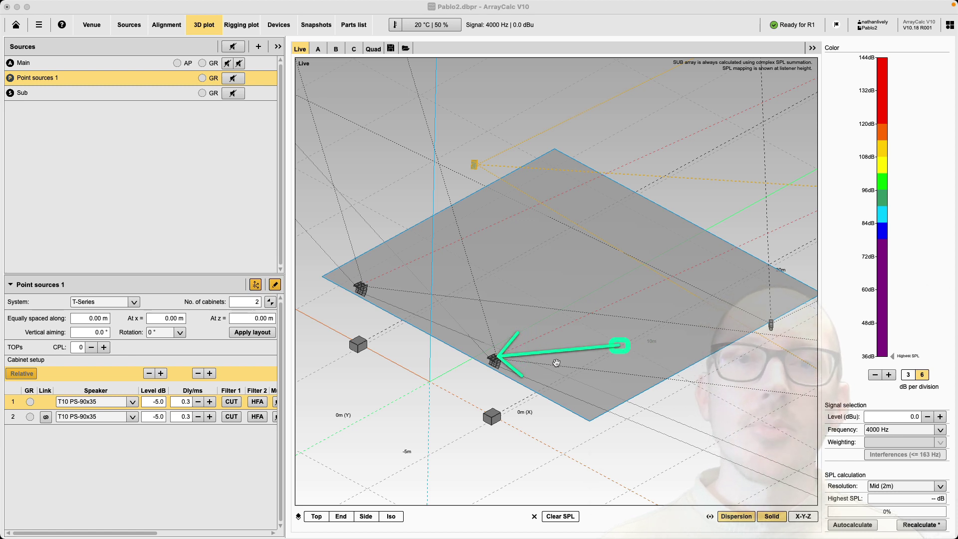
{"action": "key", "text": "super+Tab"}
{"action": "left_click", "coordinate": [616, 297]}
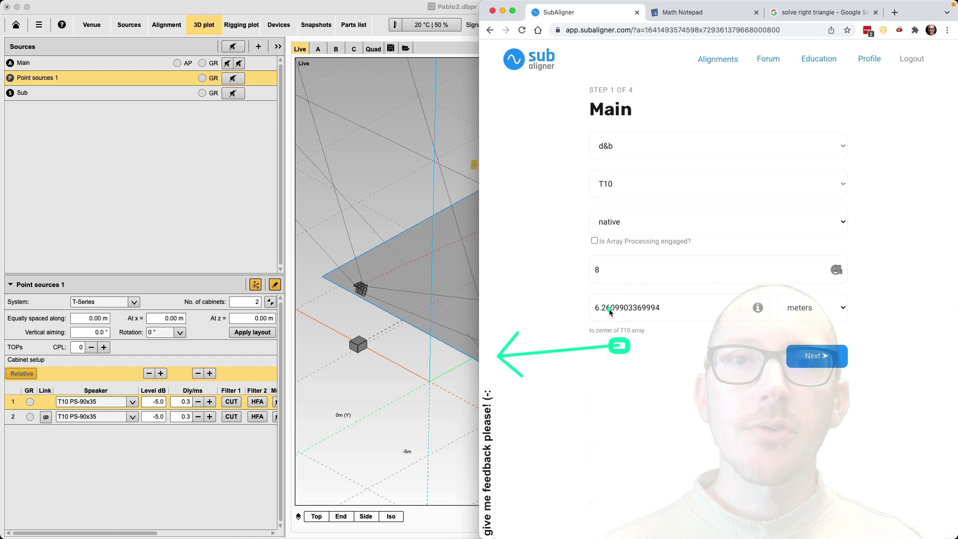
{"action": "key", "text": "super+Tab"}
{"action": "left_click_drag", "start_coordinate": [619, 346], "coordinate": [545, 387]}
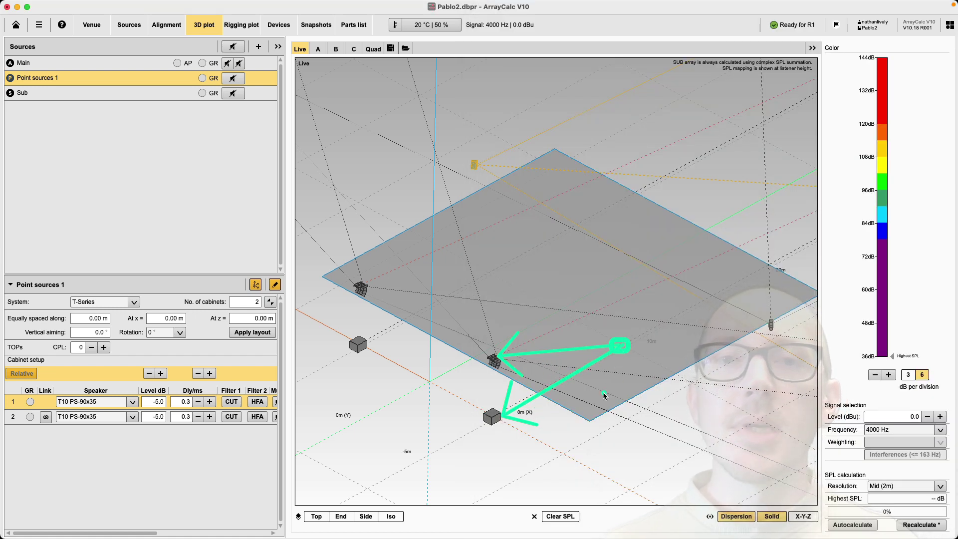
{"action": "key", "text": "super+Tab"}
{"action": "left_click", "coordinate": [647, 243]}
{"action": "key", "text": "super+Tab"}
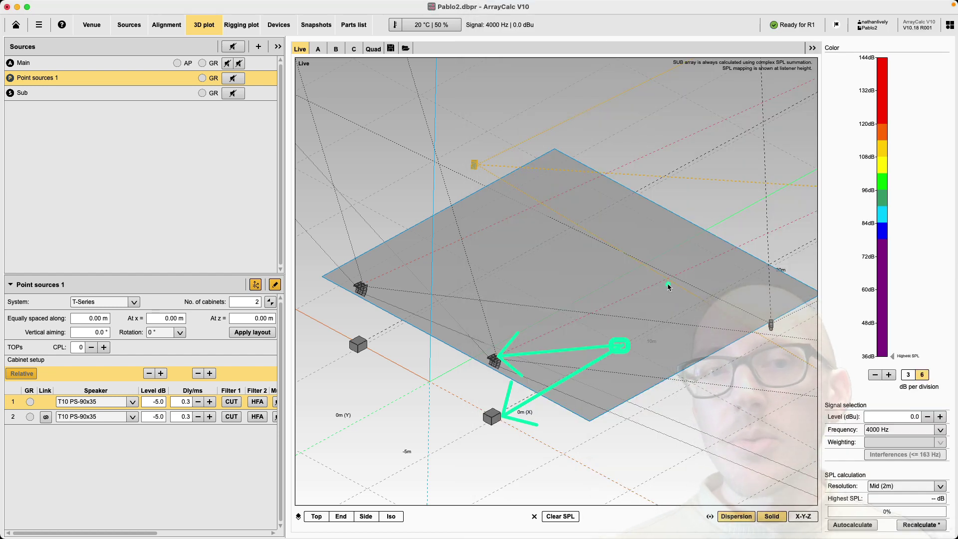
{"action": "key", "text": "Escape"}
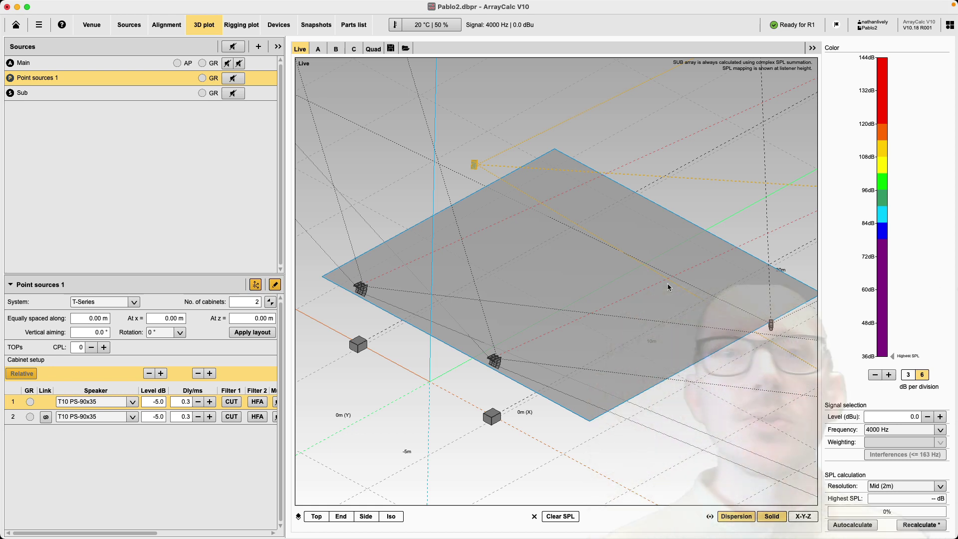
{"action": "key", "text": "ctrl+z"}
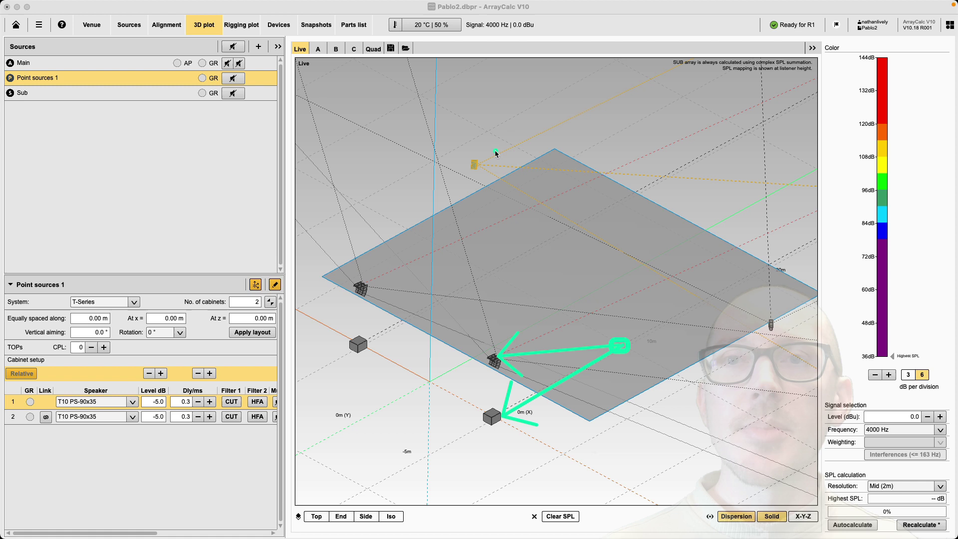
{"action": "left_click_drag", "start_coordinate": [454, 139], "coordinate": [480, 172]}
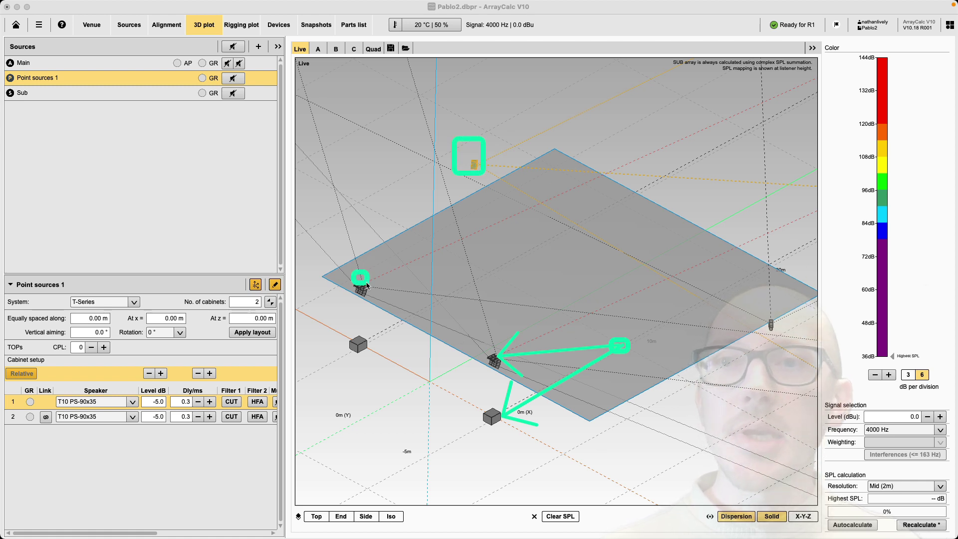
{"action": "left_click_drag", "start_coordinate": [354, 272], "coordinate": [504, 376]}
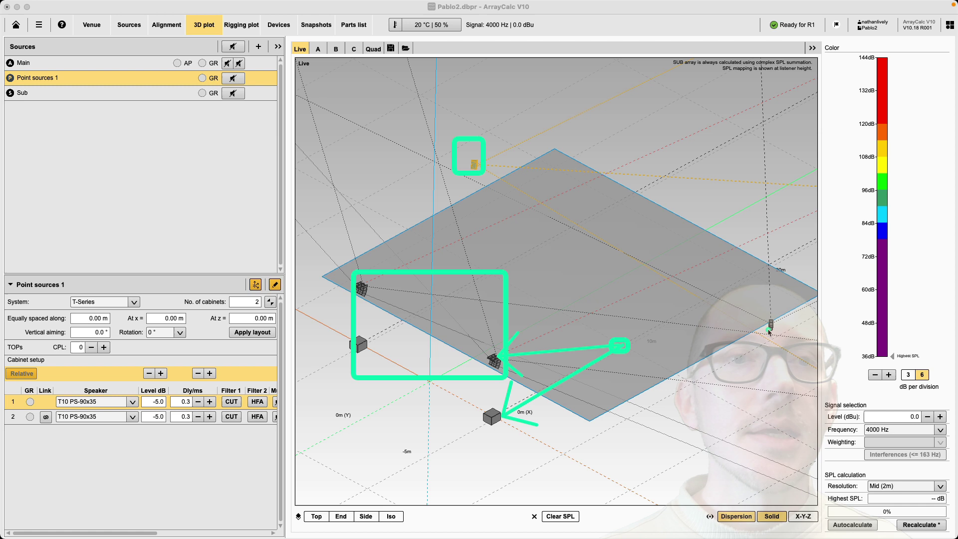
{"action": "left_click_drag", "start_coordinate": [762, 313], "coordinate": [784, 338]}
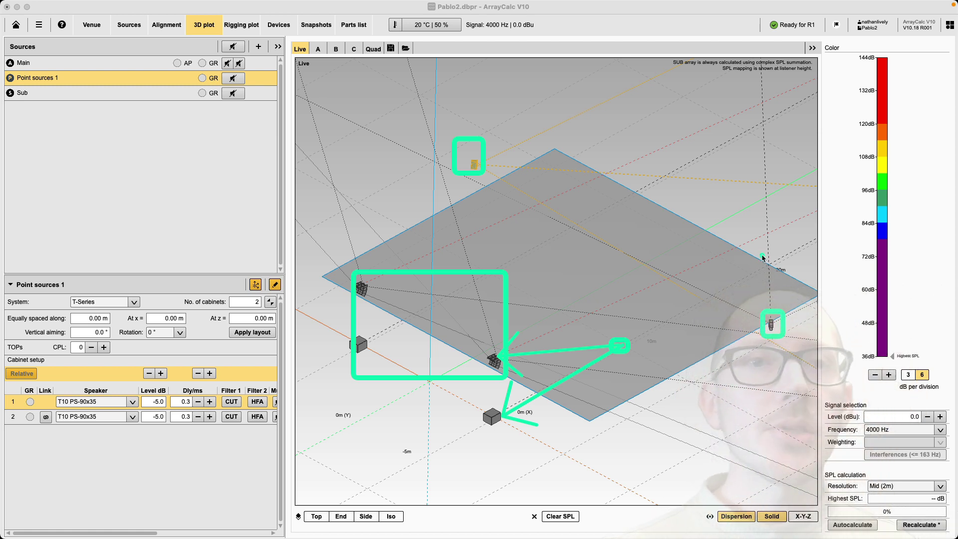
{"action": "left_click_drag", "start_coordinate": [763, 258], "coordinate": [775, 272]}
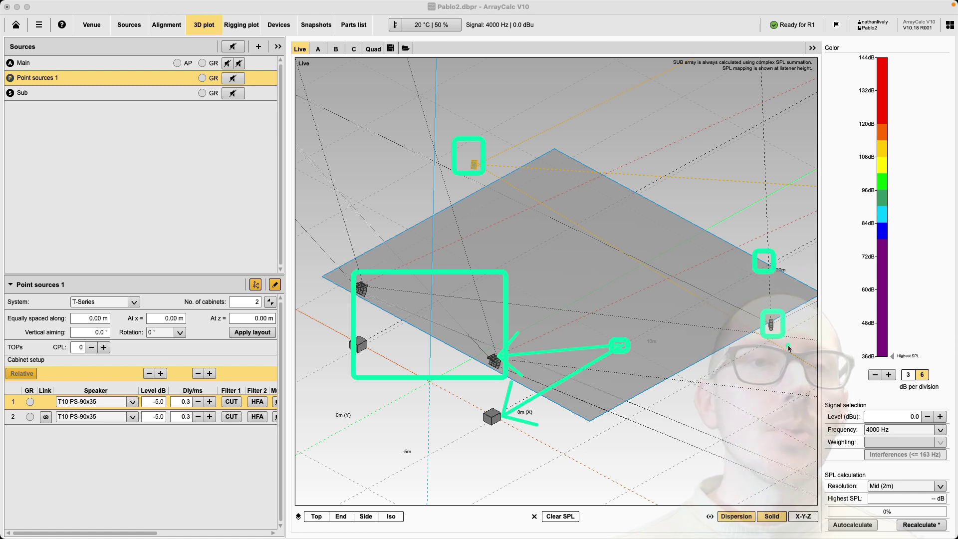
{"action": "left_click_drag", "start_coordinate": [788, 345], "coordinate": [786, 280]}
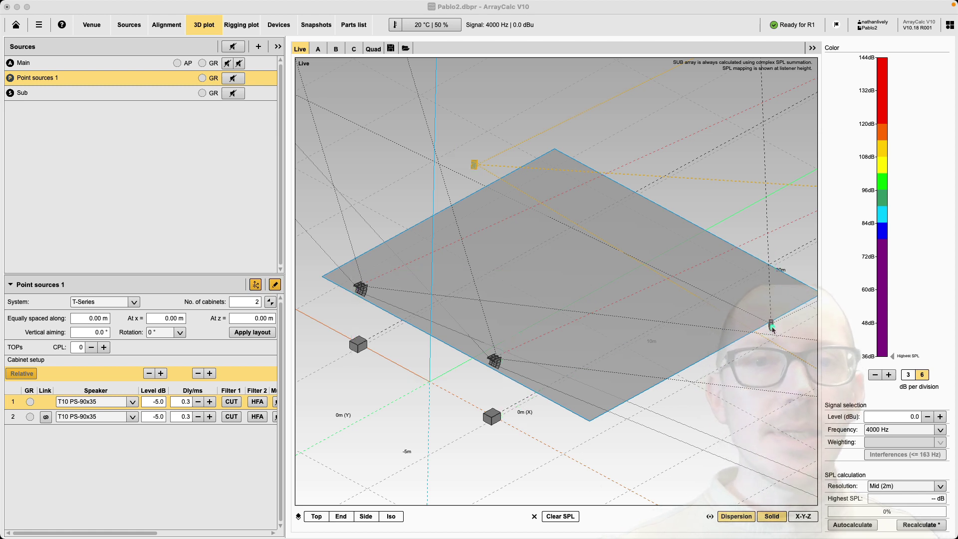
{"action": "left_click_drag", "start_coordinate": [773, 327], "coordinate": [500, 365]}
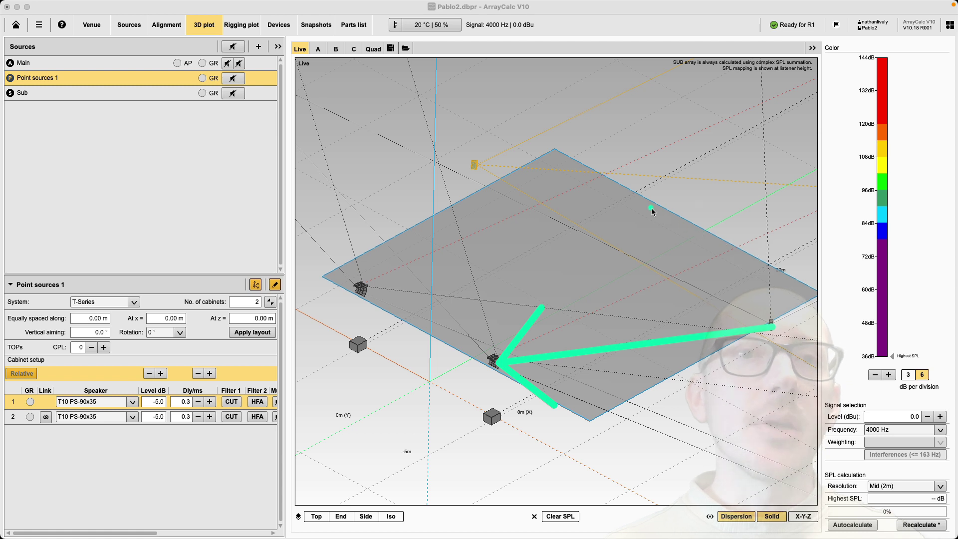
{"action": "mouse_move", "coordinate": [614, 179]}
{"action": "left_mouse_down"}
{"action": "mouse_move", "coordinate": [785, 272]}
{"action": "mouse_move", "coordinate": [592, 176]}
{"action": "mouse_move", "coordinate": [581, 161]}
{"action": "left_mouse_up"}
{"action": "key", "text": "Escape"}
{"action": "left_click_drag", "start_coordinate": [704, 271], "coordinate": [502, 358]}
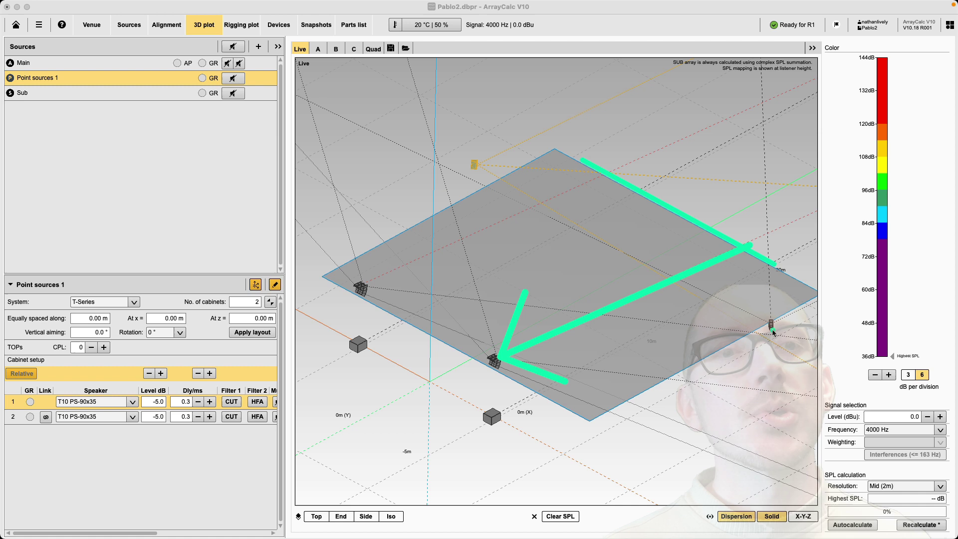
{"action": "left_click_drag", "start_coordinate": [763, 285], "coordinate": [750, 257]}
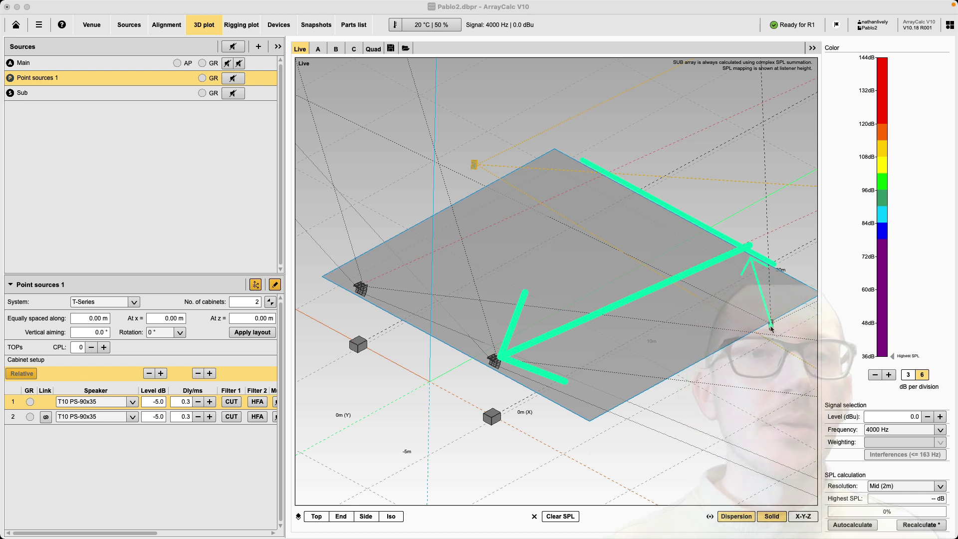
{"action": "left_click_drag", "start_coordinate": [772, 326], "coordinate": [499, 363]}
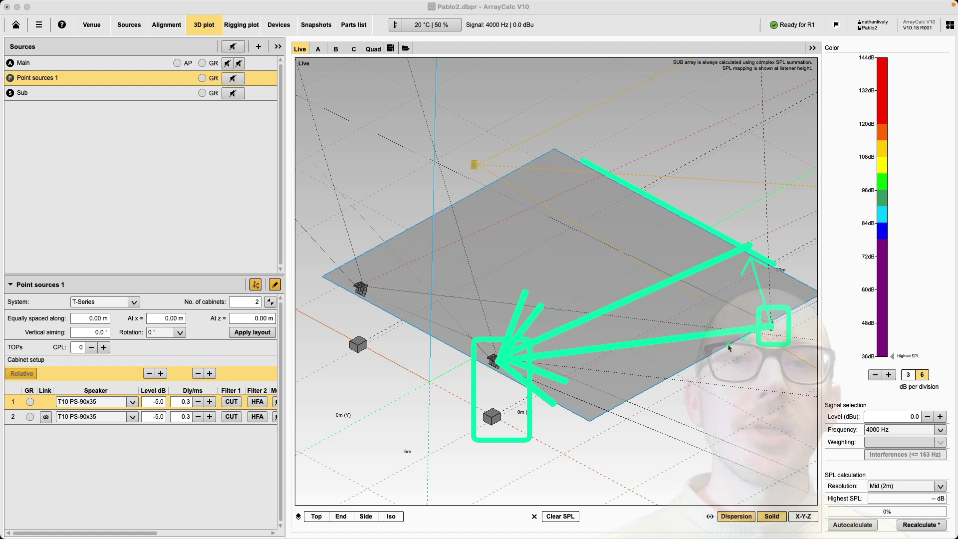
{"action": "left_click_drag", "start_coordinate": [729, 348], "coordinate": [505, 358]}
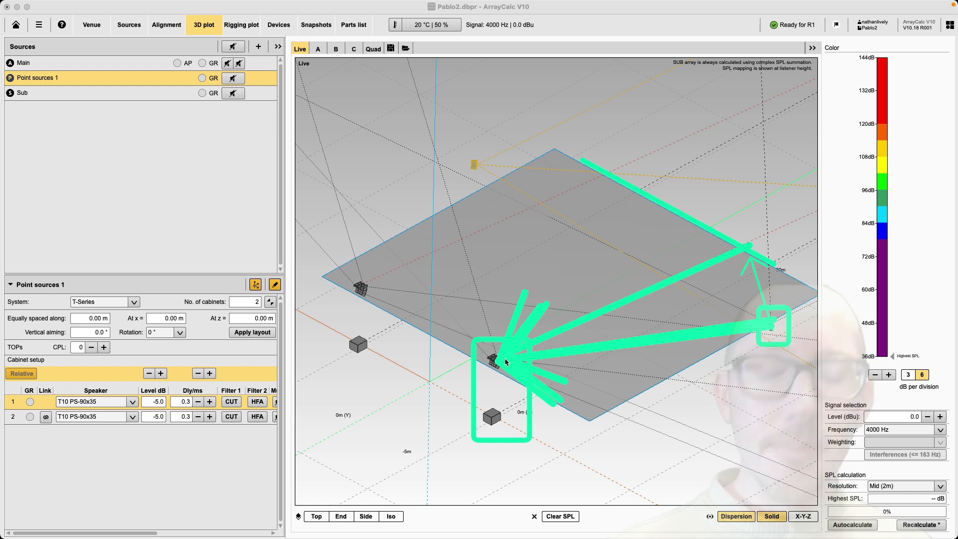
{"action": "key", "text": "Escape"}
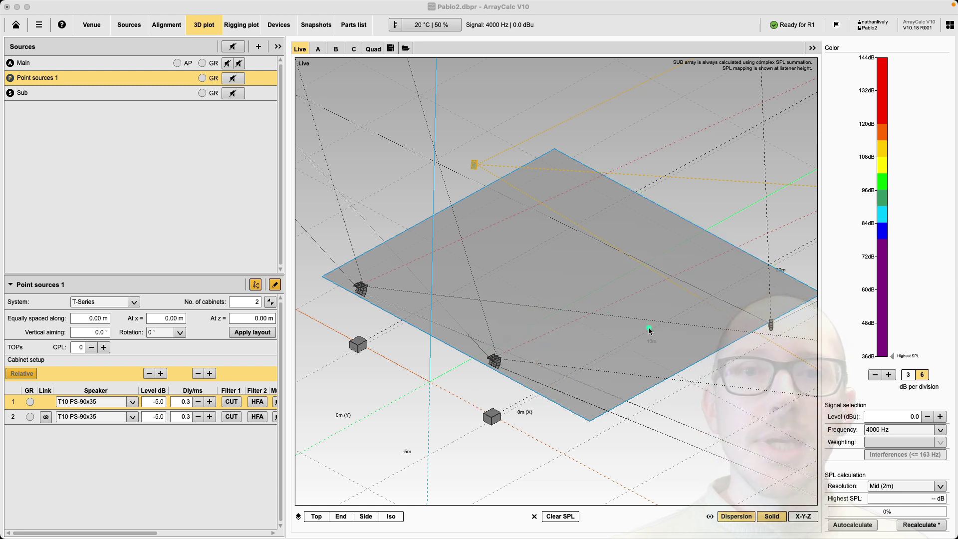
{"action": "mouse_move", "coordinate": [650, 328]}
{"action": "left_mouse_down"}
{"action": "mouse_move", "coordinate": [552, 333]}
{"action": "mouse_move", "coordinate": [498, 354]}
{"action": "left_mouse_up"}
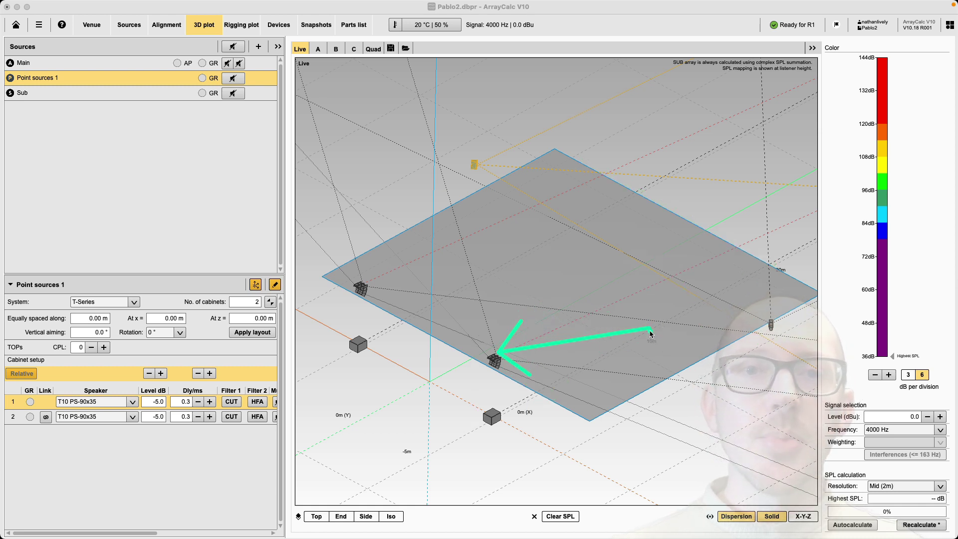
{"action": "left_click_drag", "start_coordinate": [623, 348], "coordinate": [492, 416]}
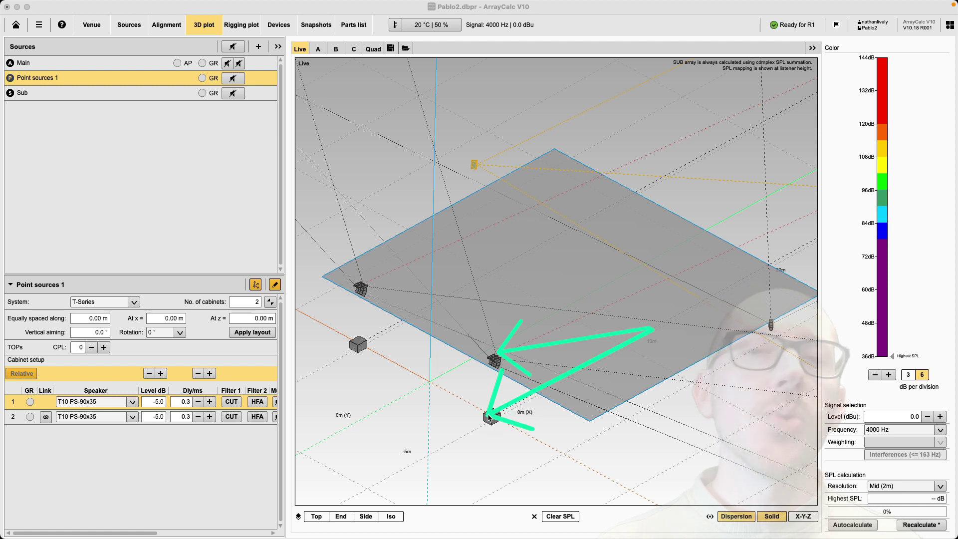
{"action": "key", "text": "Escape"}
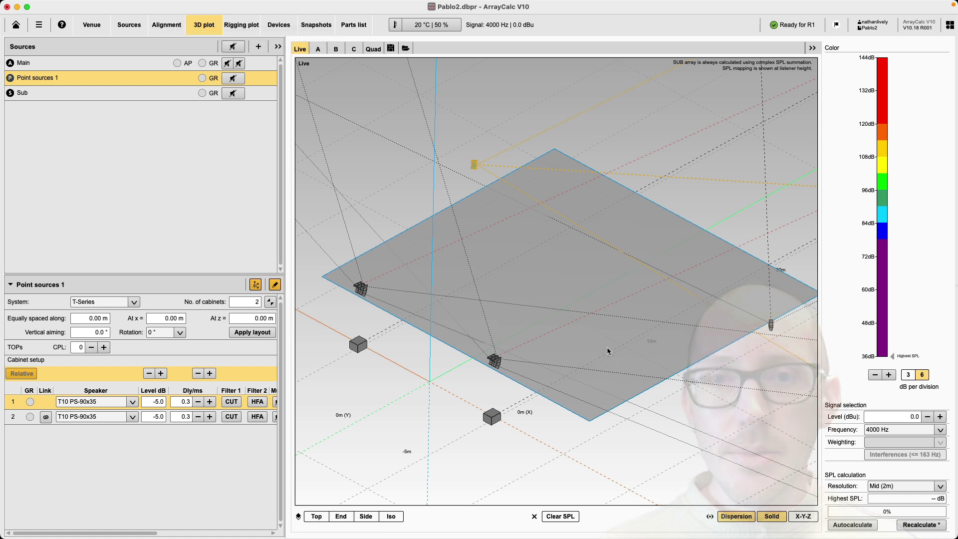
- Switch the 3D plot to Side view and zoom in on the main array and subs
{"action": "left_click", "coordinate": [366, 517]}
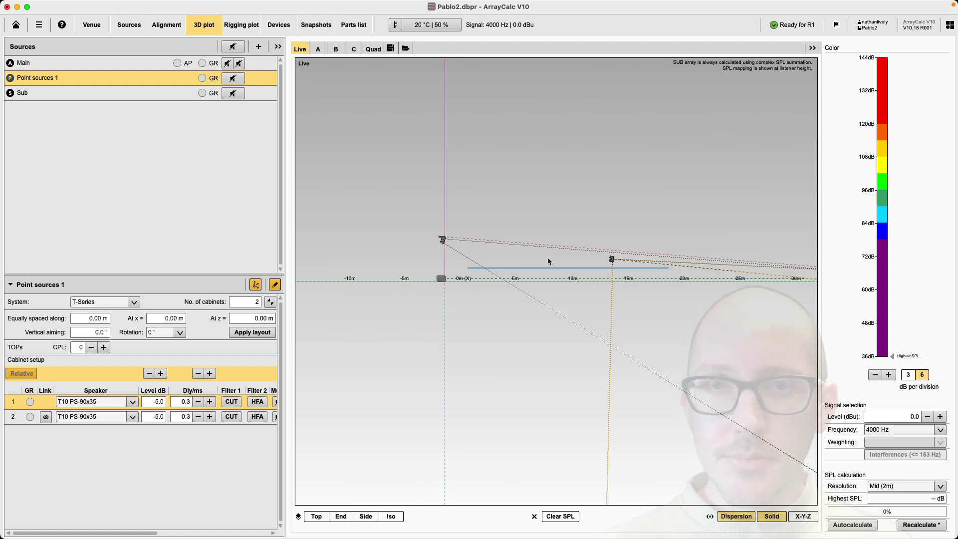
{"action": "scroll", "coordinate": [504, 239], "scroll_direction": "up", "scroll_amount": 5}
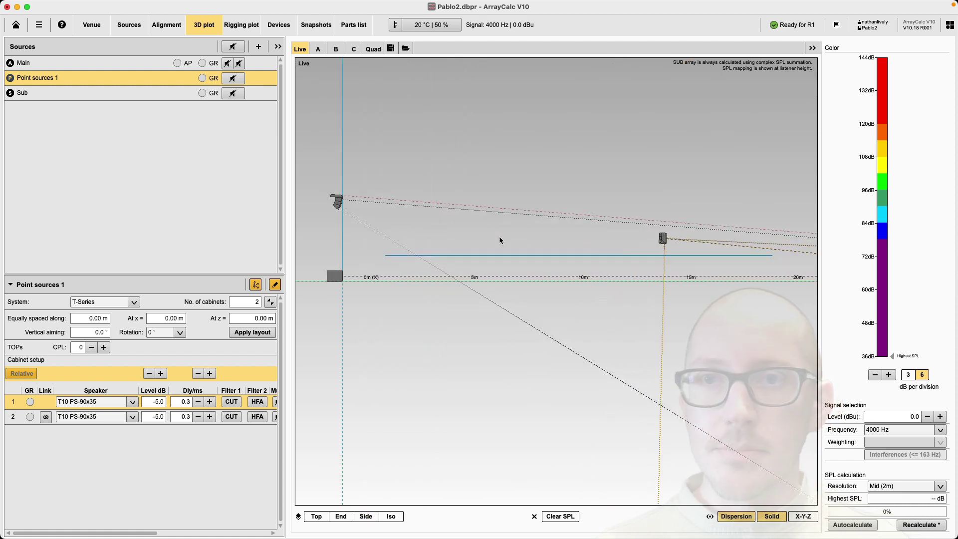
{"action": "scroll", "coordinate": [470, 260], "scroll_direction": "up", "scroll_amount": 3}
{"action": "scroll", "coordinate": [539, 238], "scroll_direction": "up", "scroll_amount": 4}
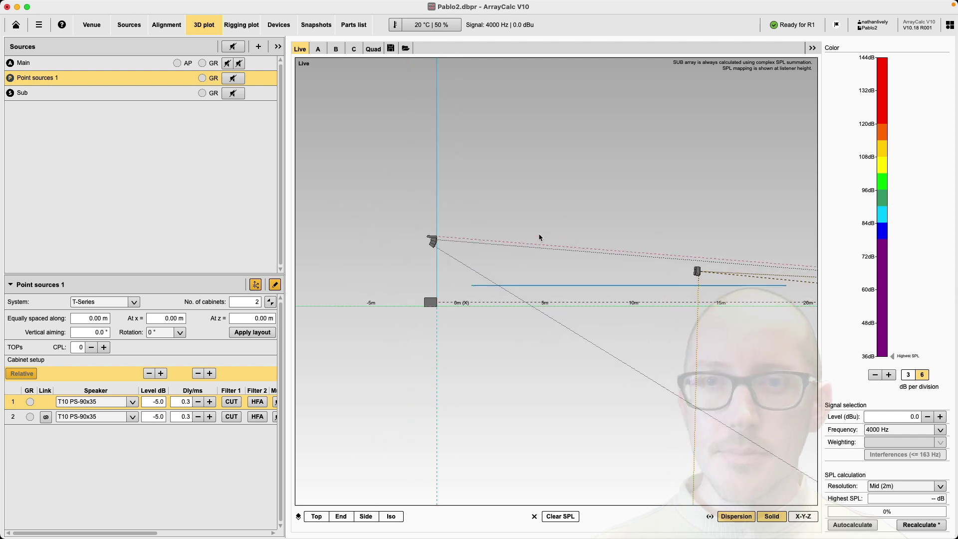
{"action": "left_click_drag", "start_coordinate": [447, 257], "coordinate": [479, 267]}
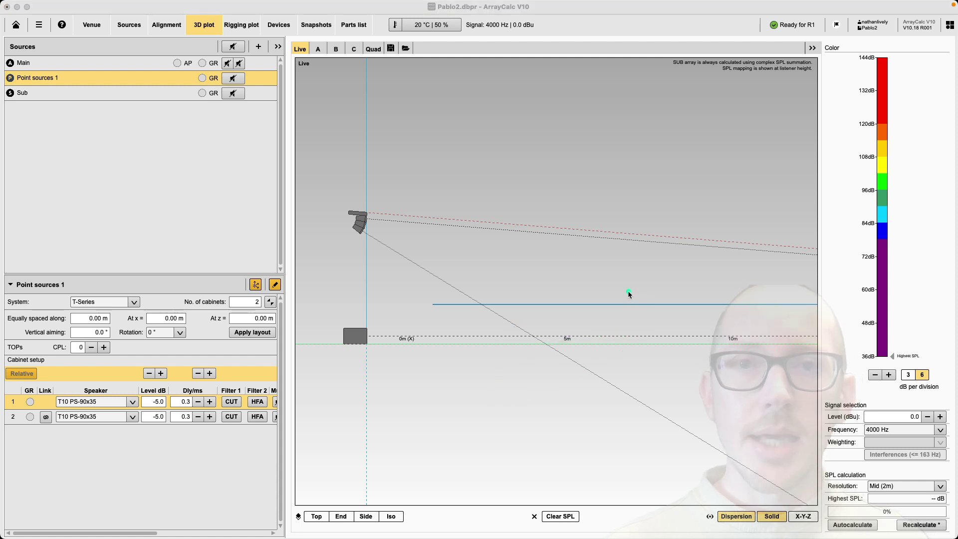
- Draw lines from the listening-height point and from the sub to the main array
{"action": "left_click_drag", "start_coordinate": [627, 291], "coordinate": [649, 305]}
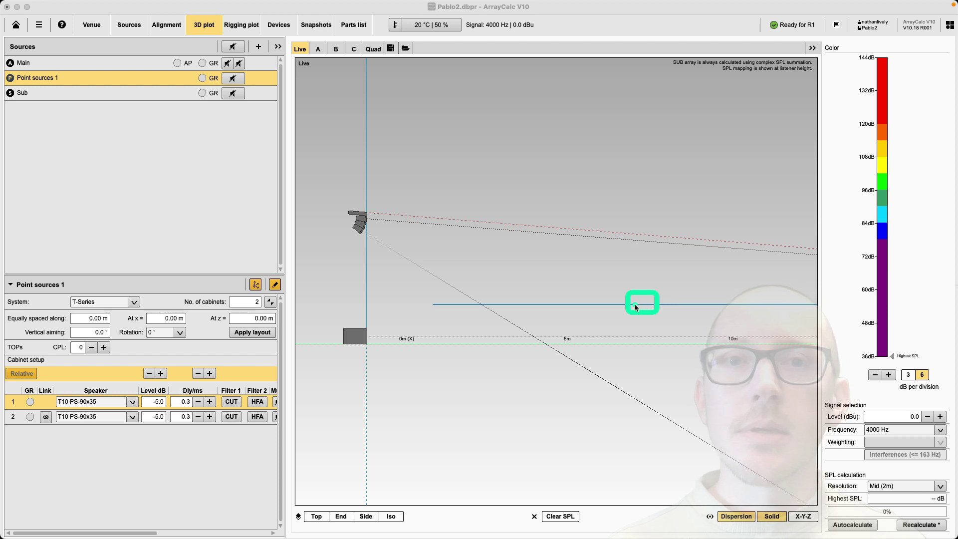
{"action": "mouse_move", "coordinate": [639, 303]}
{"action": "left_mouse_down"}
{"action": "mouse_move", "coordinate": [471, 268]}
{"action": "mouse_move", "coordinate": [368, 226]}
{"action": "left_mouse_up"}
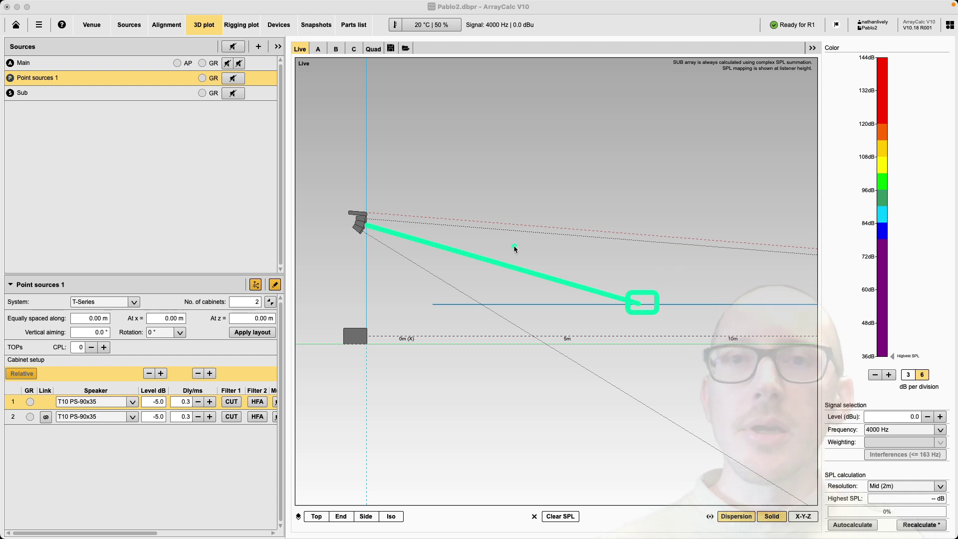
{"action": "left_click", "coordinate": [659, 270]}
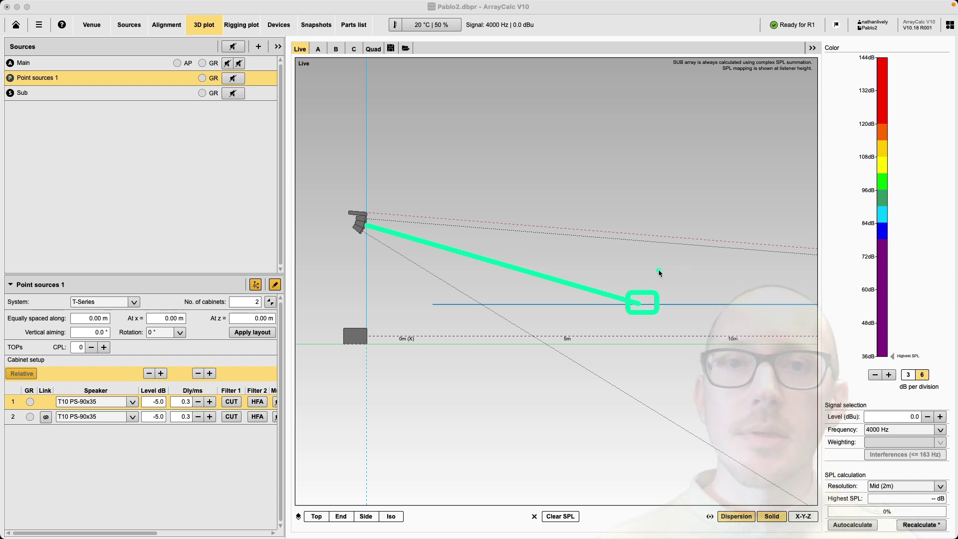
{"action": "left_click", "coordinate": [637, 229]}
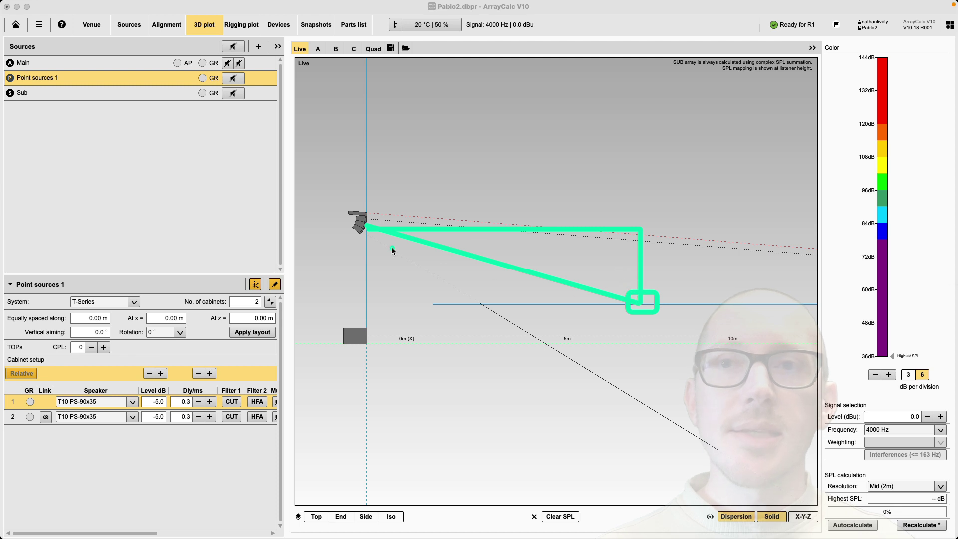
{"action": "left_click_drag", "start_coordinate": [365, 343], "coordinate": [364, 229]}
{"action": "key", "text": "alt+shift+s"}
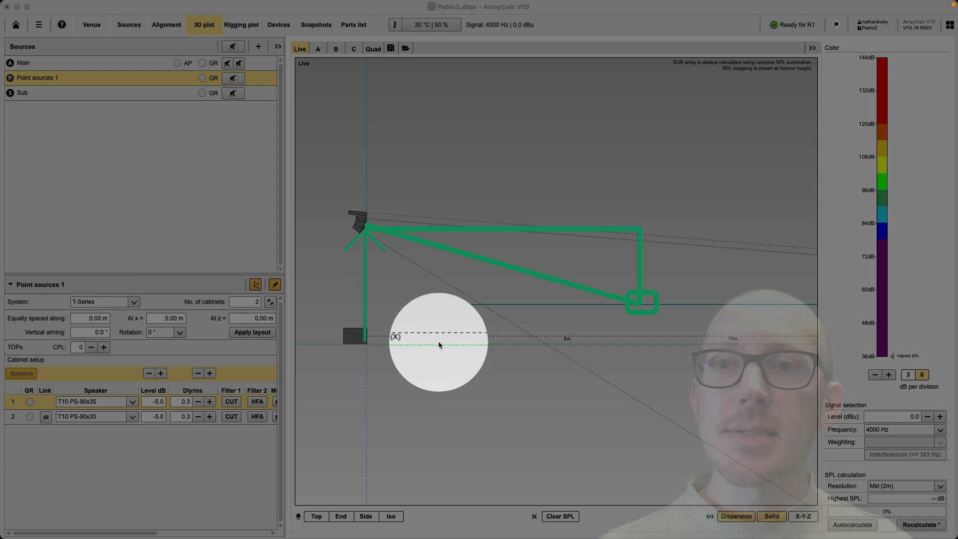
{"action": "key", "text": "alt+shift+s"}
{"action": "key", "text": "alt+shift+s"}
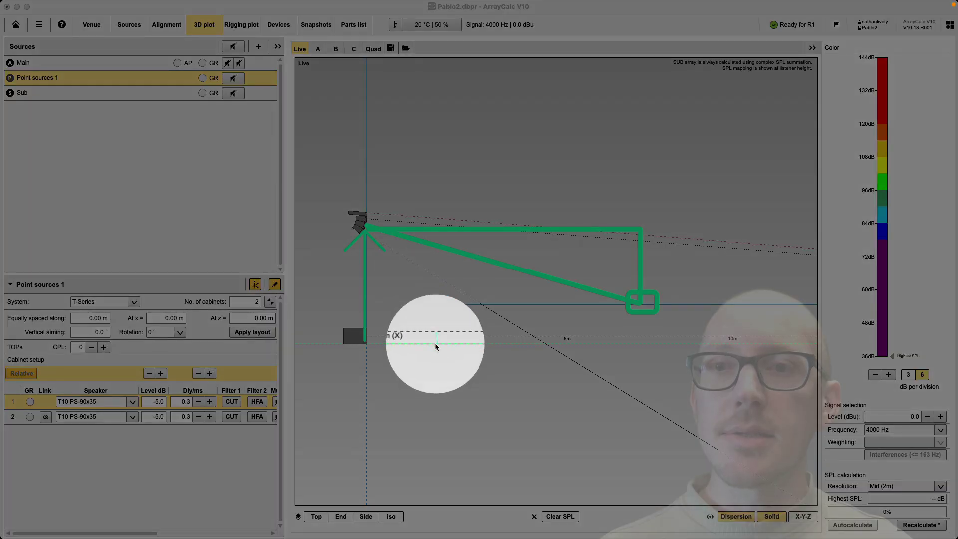
{"action": "key", "text": "alt+shift+s"}
{"action": "mouse_move", "coordinate": [437, 336]}
{"action": "left_mouse_down"}
{"action": "mouse_move", "coordinate": [444, 344]}
{"action": "mouse_move", "coordinate": [443, 305]}
{"action": "left_mouse_up"}
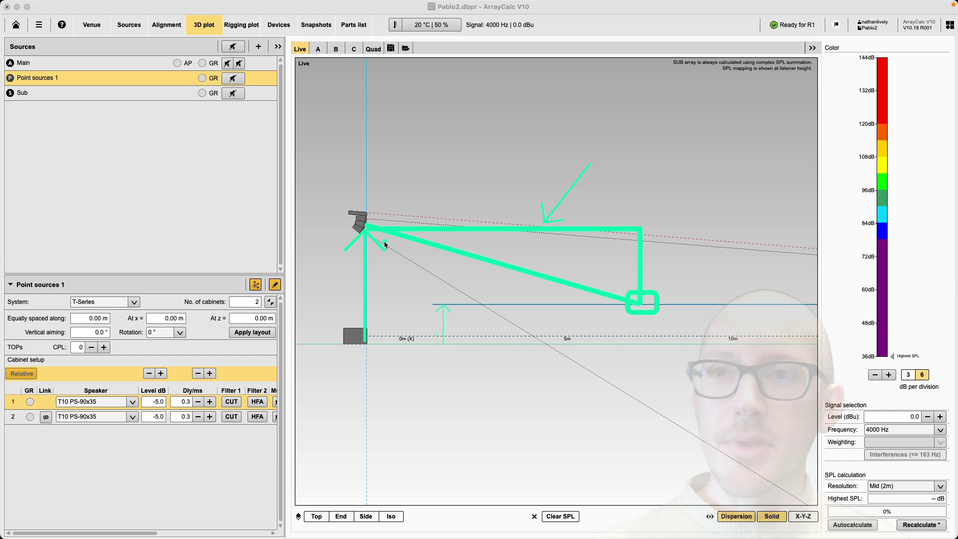
{"action": "left_click_drag", "start_coordinate": [340, 198], "coordinate": [369, 238]}
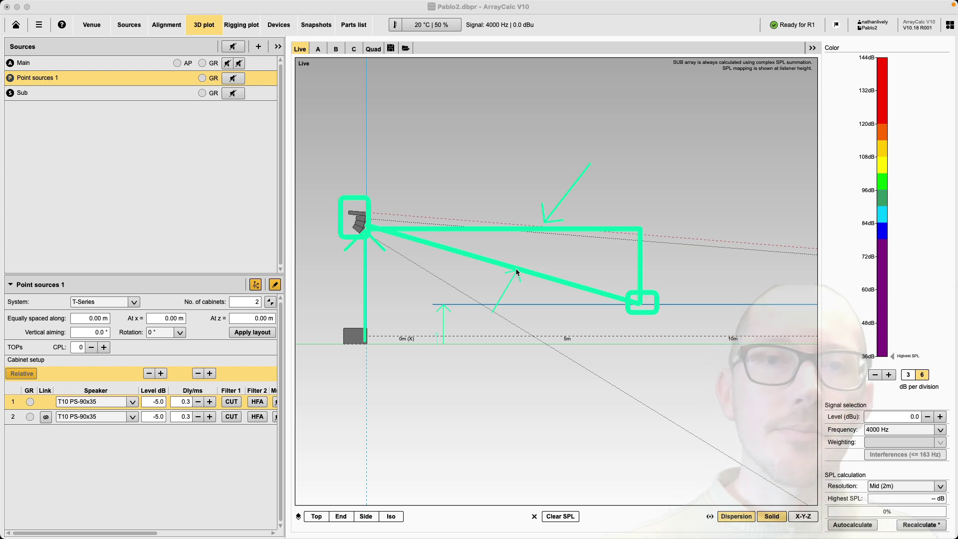
{"action": "key", "text": "Escape"}
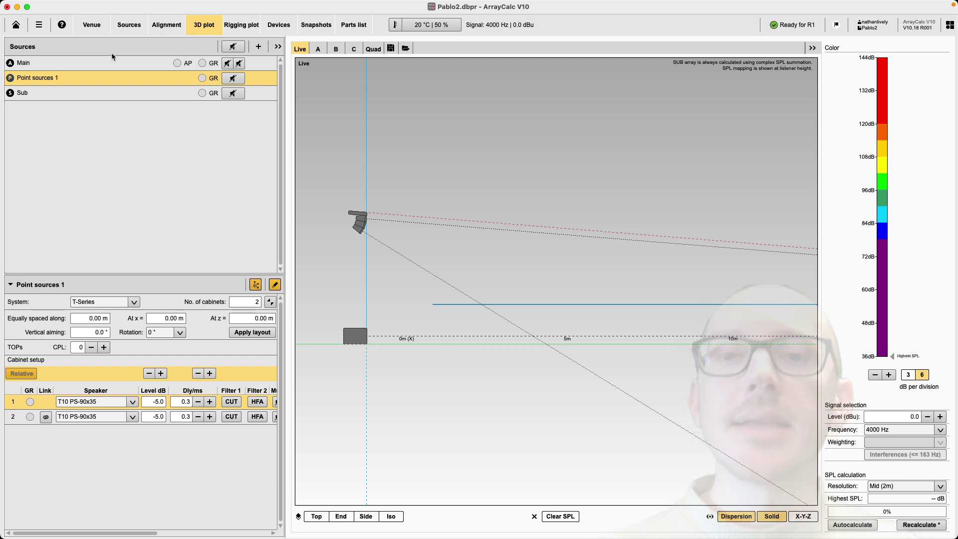
- Maximize Sub Align and check its 100Hz alignment frequency and 0° maximum offset
{"action": "key", "text": "super+Tab"}
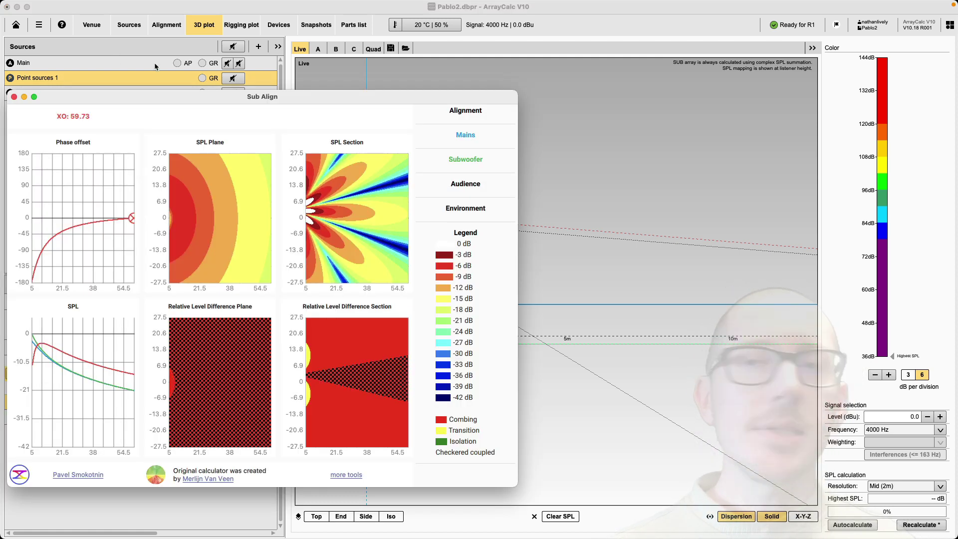
{"action": "double_click", "coordinate": [327, 96]}
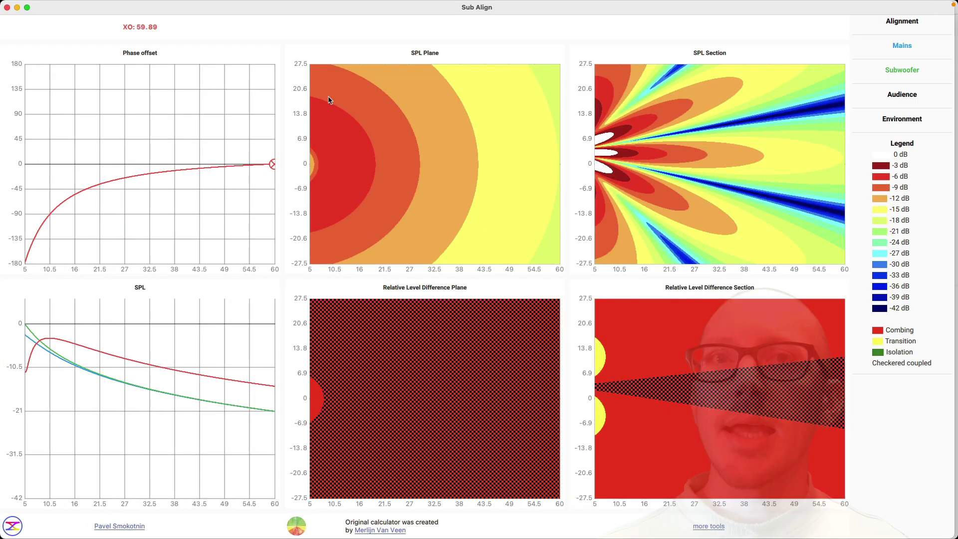
{"action": "left_click", "coordinate": [907, 22]}
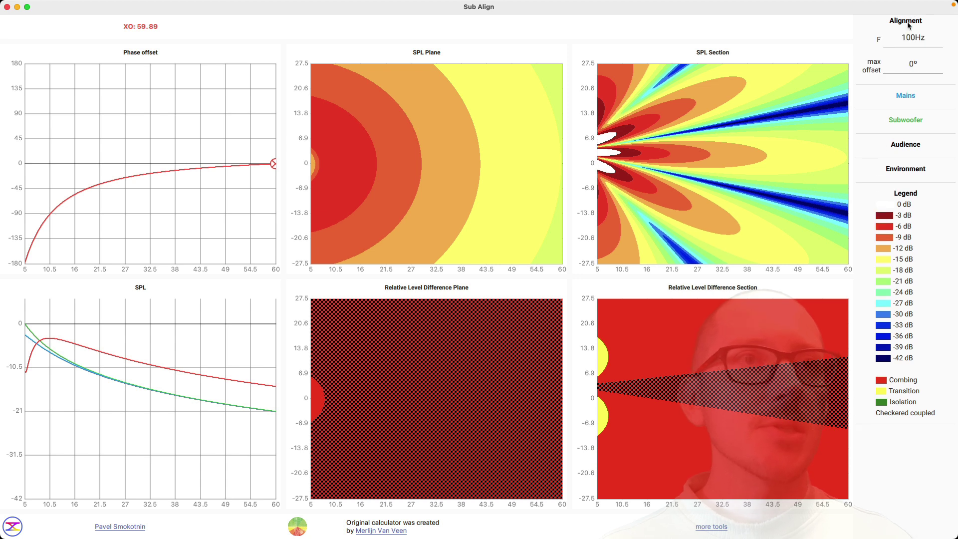
{"action": "left_click", "coordinate": [906, 38]}
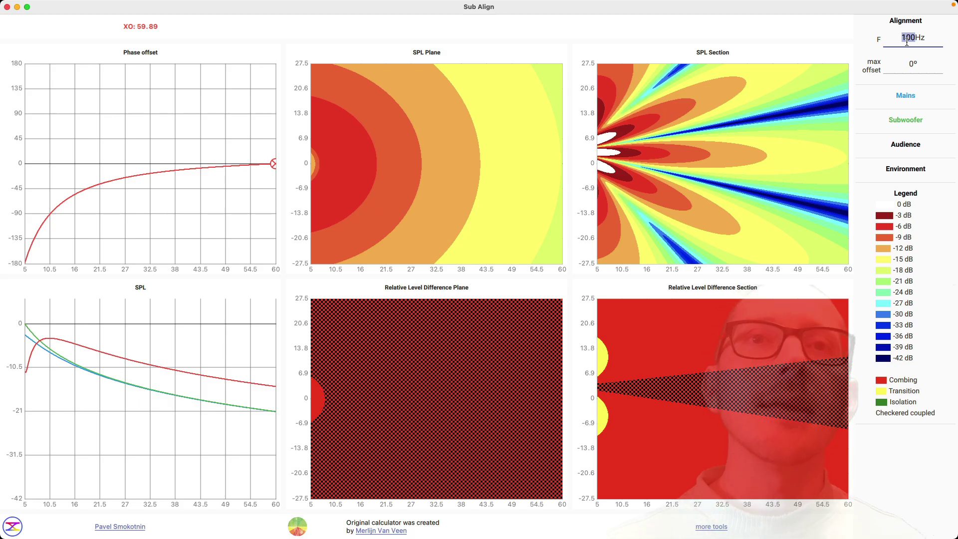
{"action": "key", "text": "super+Tab"}
{"action": "key", "text": "super+Tab"}
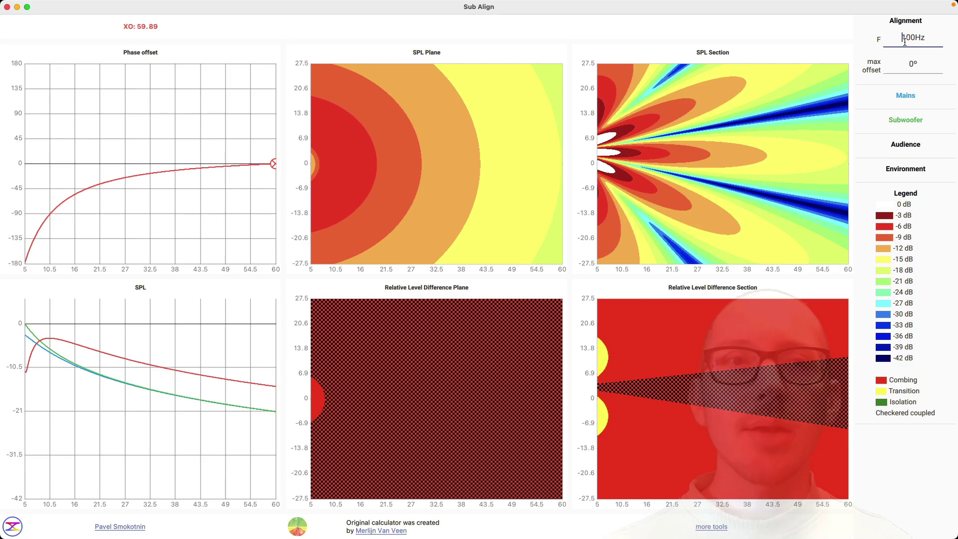
{"action": "key", "text": "super+Tab"}
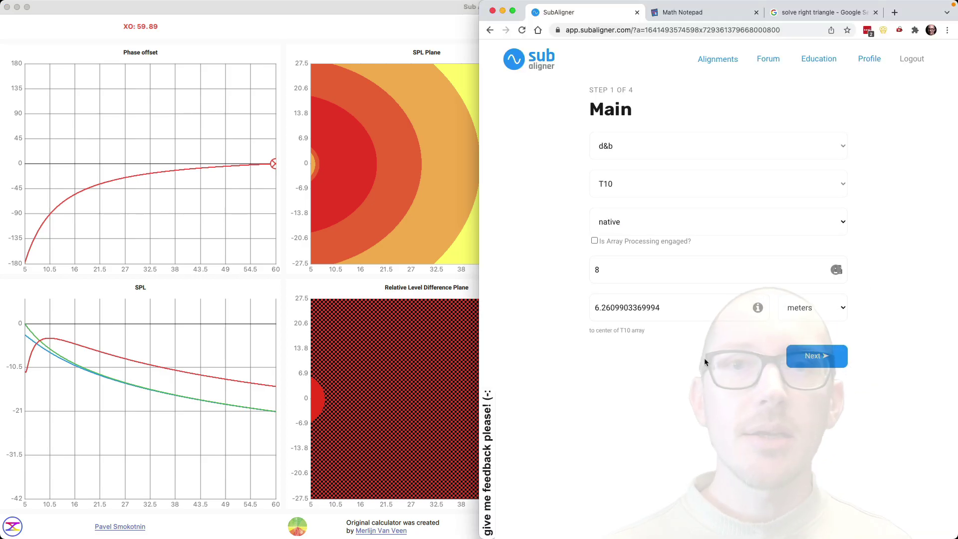
- Enter one T10 main cabinet at 1 meter distance in SubAligner
{"action": "double_click", "coordinate": [638, 306]}
{"action": "type", "text": "1"}
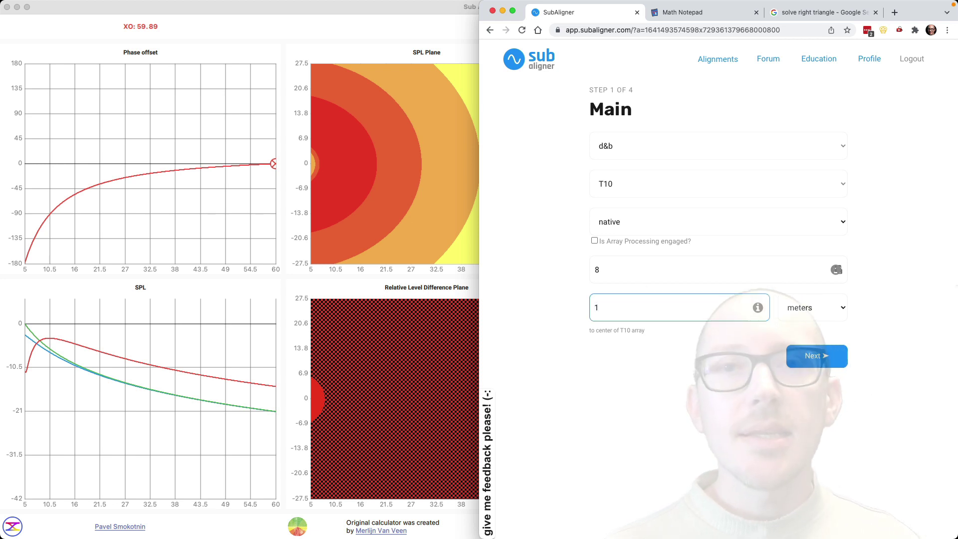
{"action": "left_click", "coordinate": [616, 269]}
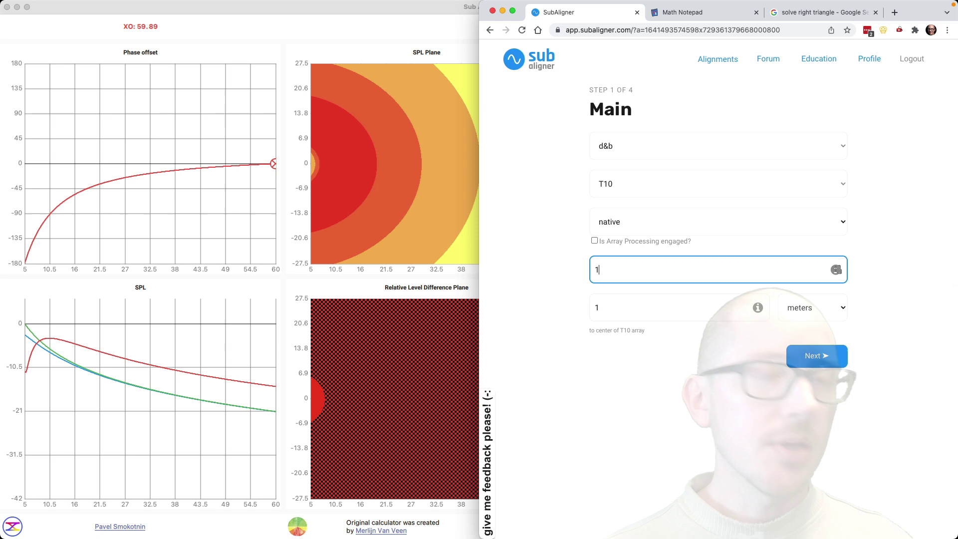
{"action": "key", "text": "BackSpace"}
{"action": "type", "text": "1"}
{"action": "left_click", "coordinate": [804, 363]}
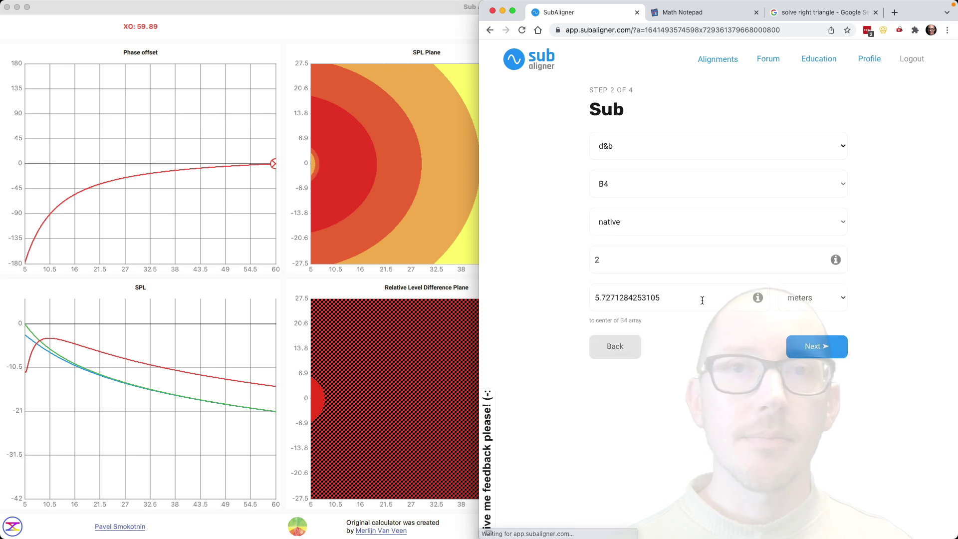
- Enter one B4 sub at 1 meter, getting a 0.19ms sub delay recommendation
{"action": "double_click", "coordinate": [620, 259]}
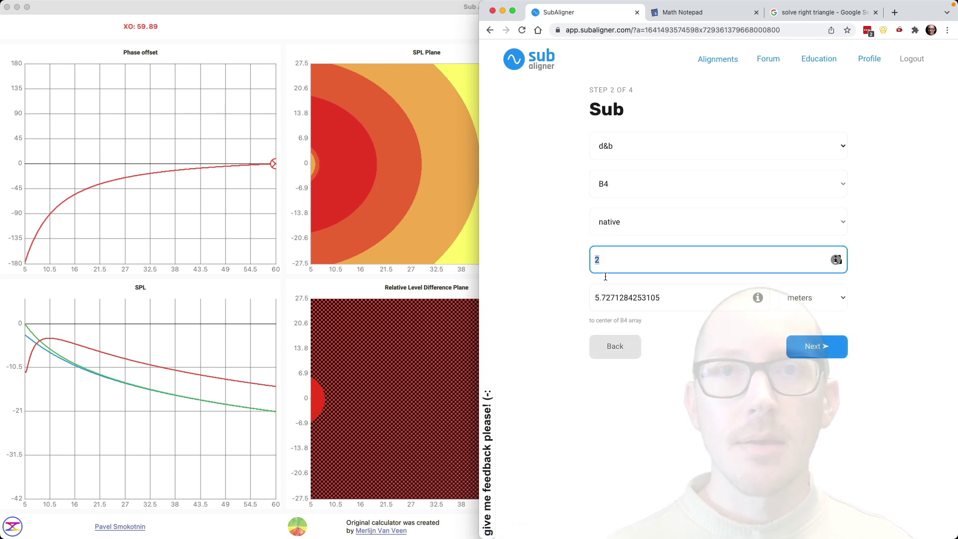
{"action": "double_click", "coordinate": [643, 294]}
{"action": "type", "text": "1"}
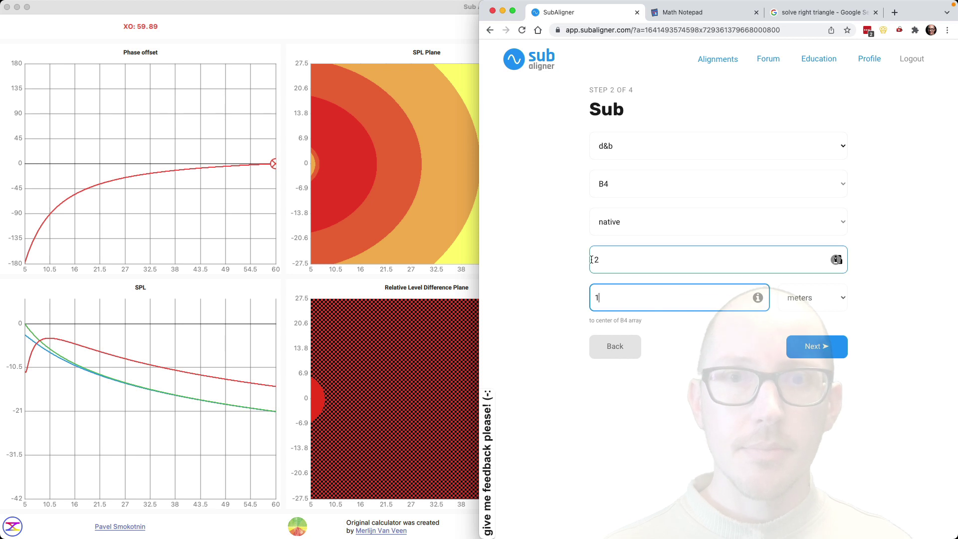
{"action": "key", "text": "shift+Tab"}
{"action": "type", "text": "1"}
{"action": "left_click", "coordinate": [798, 346]}
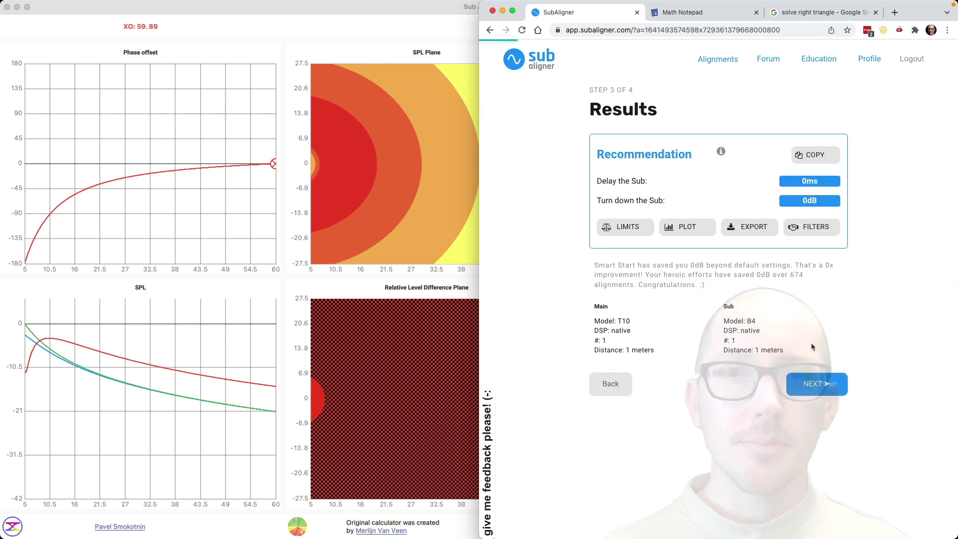
- Plot the T10/B4 magnitude and phase charts and read their values
{"action": "left_click", "coordinate": [701, 230]}
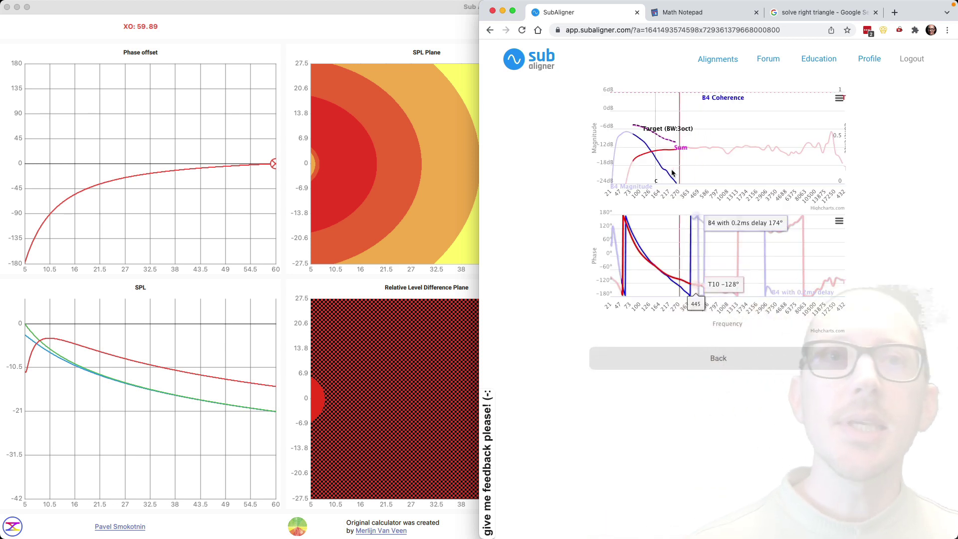
{"action": "mouse_move", "coordinate": [679, 153]}
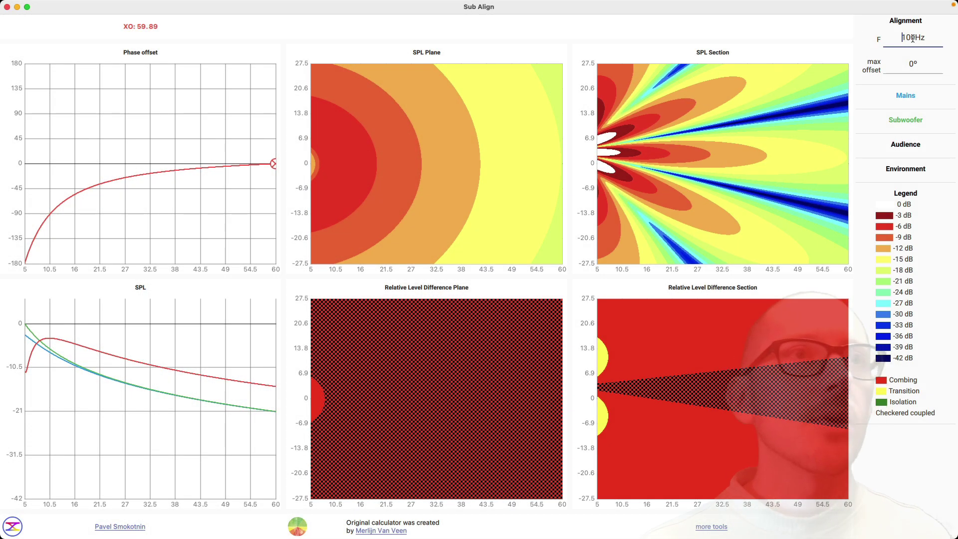
- Change the alignment frequency to 249Hz and maximum offset to 120°, giving XO 17.68
{"action": "left_click_drag", "start_coordinate": [901, 38], "coordinate": [911, 39]}
{"action": "type", "text": "24"}
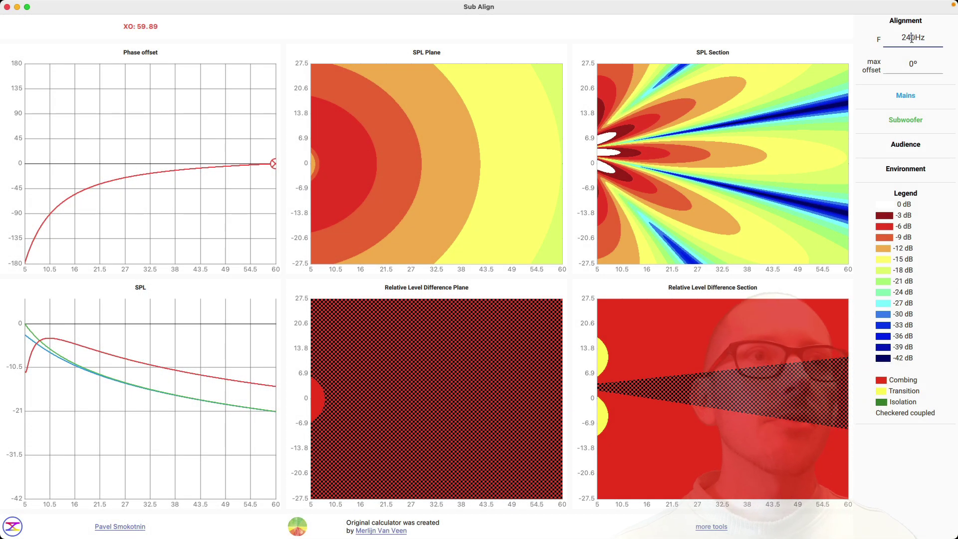
{"action": "key", "text": "Delete"}
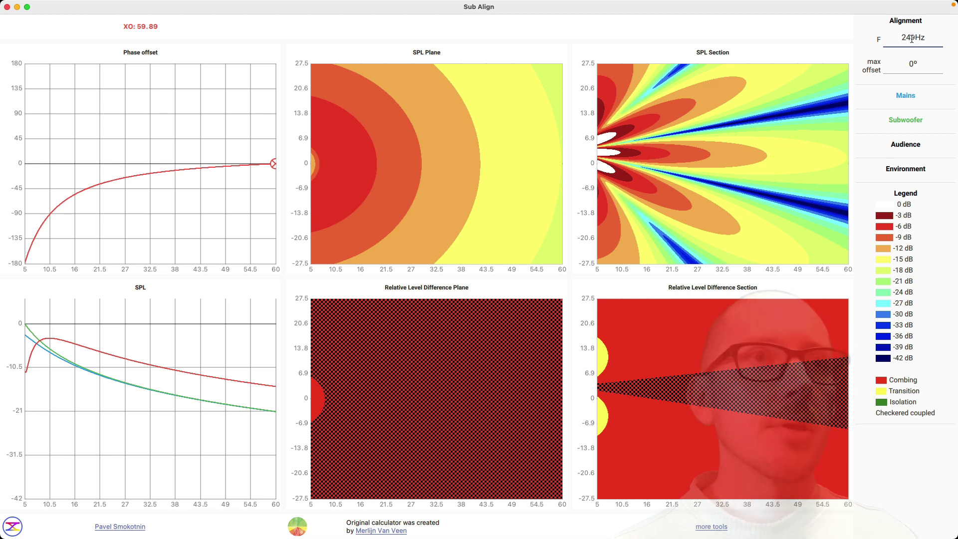
{"action": "type", "text": "0"}
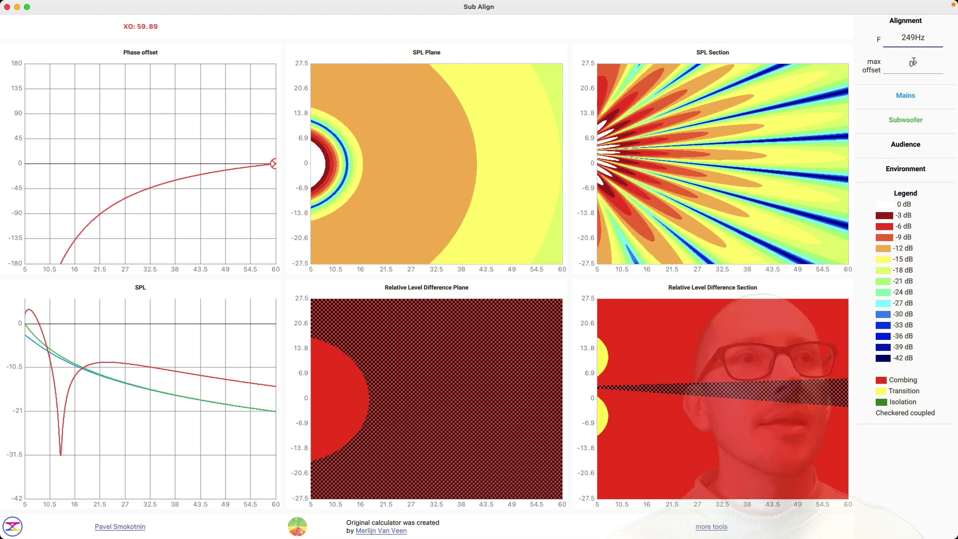
{"action": "left_click", "coordinate": [913, 62]}
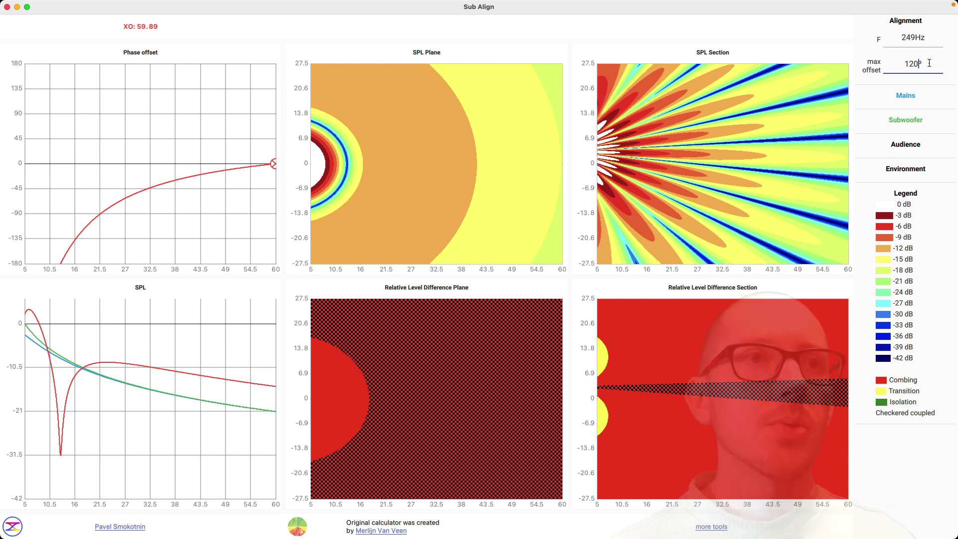
{"action": "key", "text": "Return"}
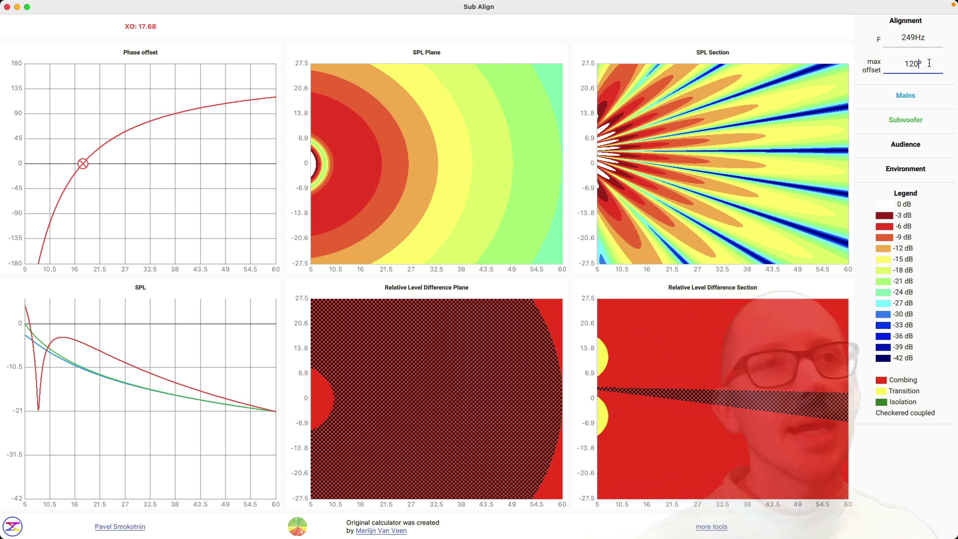
- Position the mains at X 0.00m and Y 4.00m, shifting the crossover to XO -0.47
{"action": "left_click", "coordinate": [917, 21]}
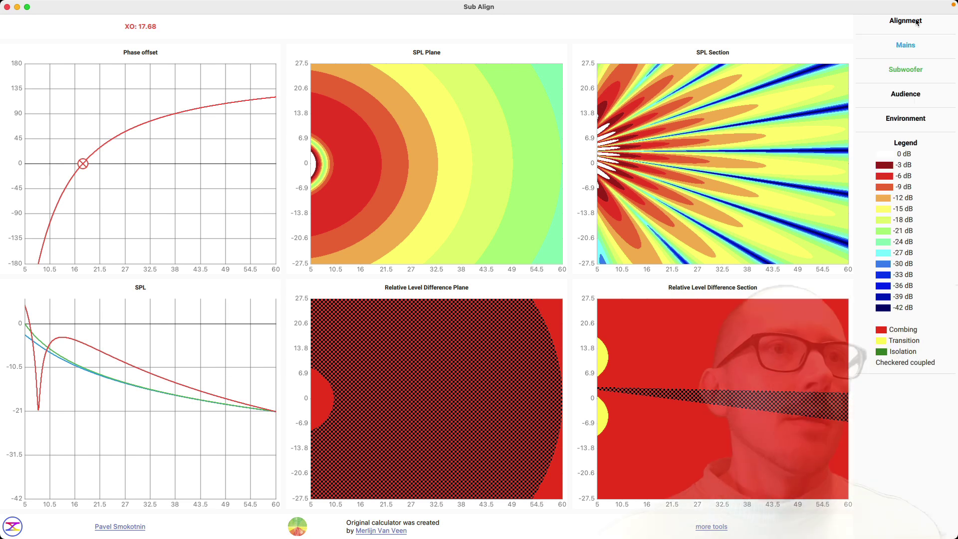
{"action": "left_click", "coordinate": [908, 46]}
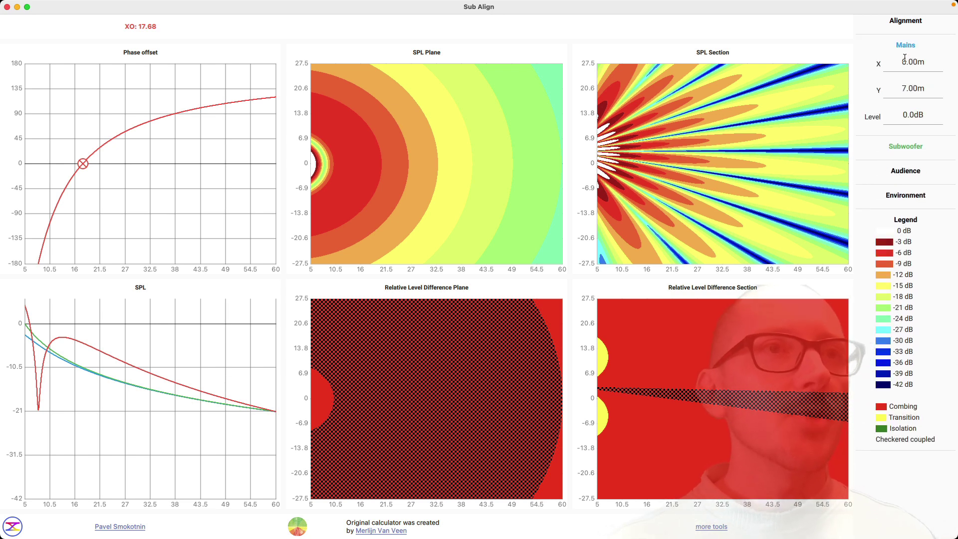
{"action": "left_click_drag", "start_coordinate": [900, 62], "coordinate": [934, 61]}
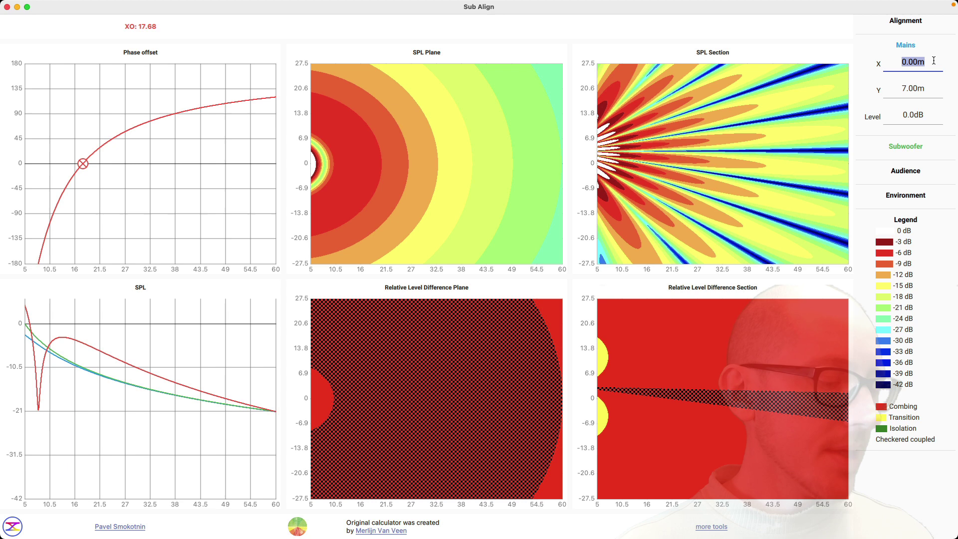
{"action": "type", "text": "4"}
{"action": "key", "text": "Tab"}
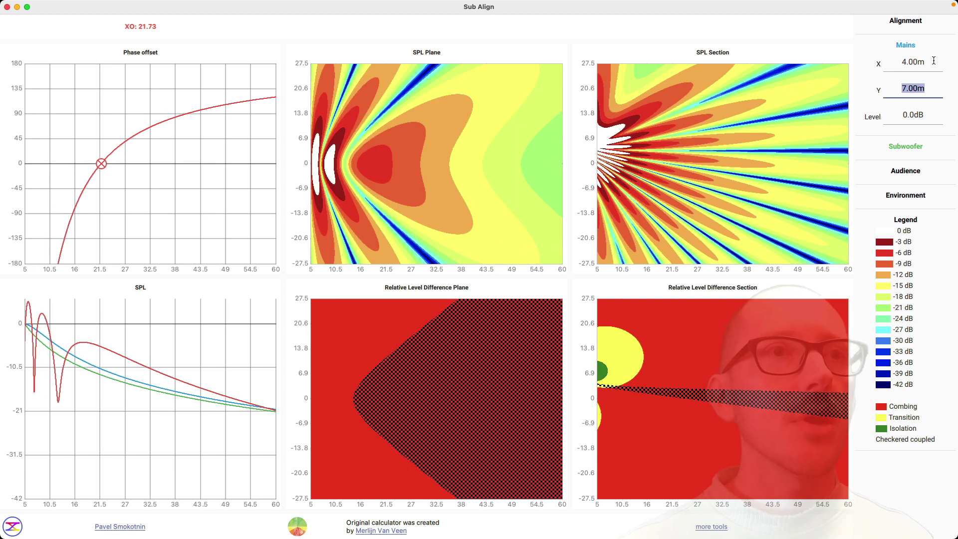
{"action": "left_click_drag", "start_coordinate": [923, 61], "coordinate": [894, 62]}
{"action": "type", "text": "0"}
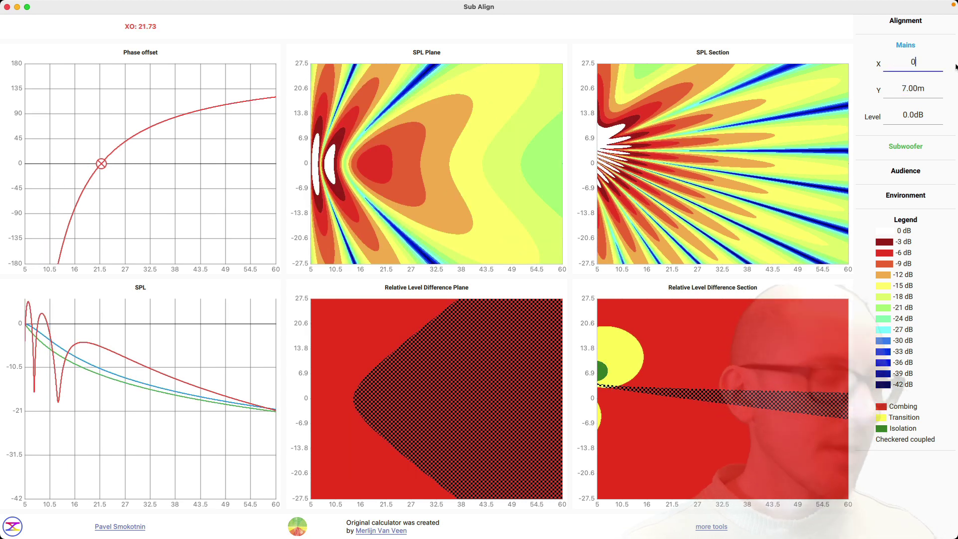
{"action": "key", "text": "Tab"}
{"action": "type", "text": "4"}
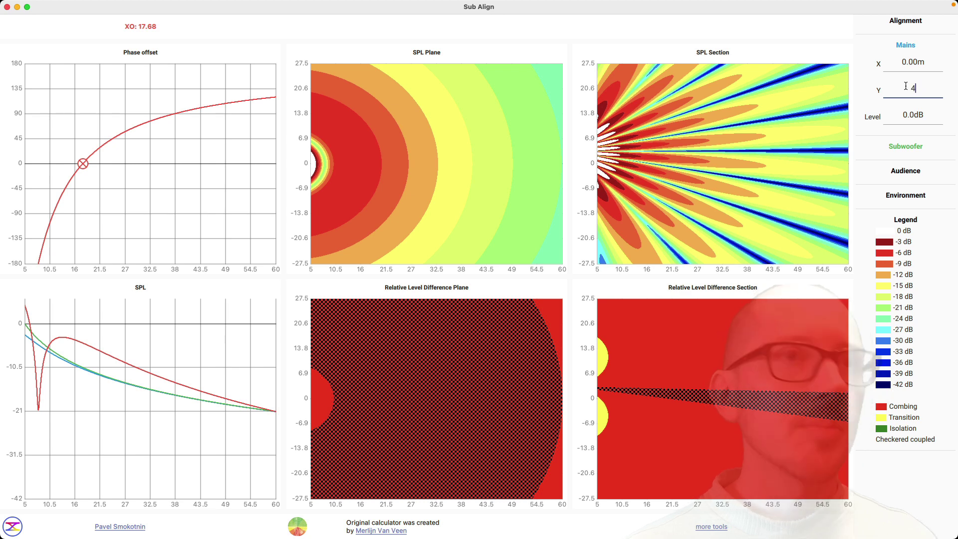
{"action": "key", "text": "Tab"}
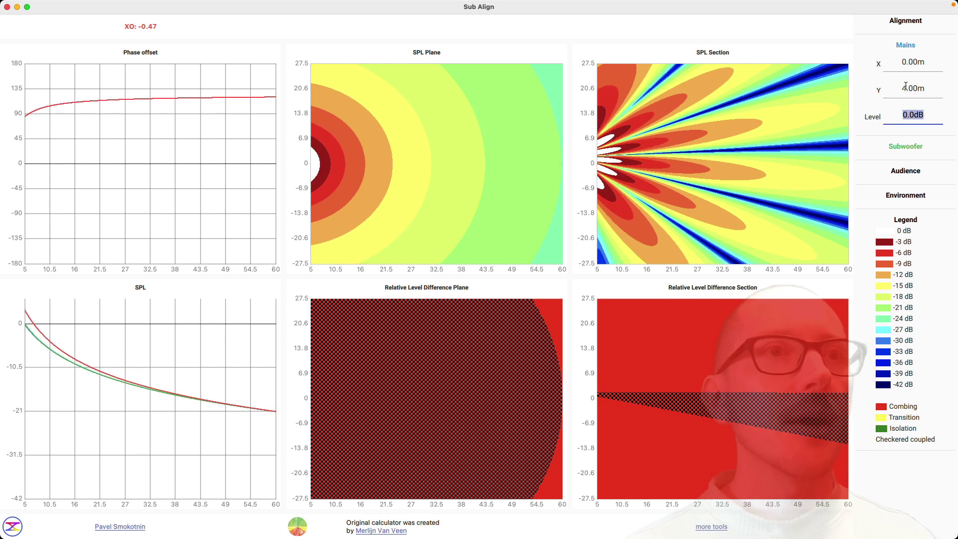
- Collapse Mains, glance at Subwoofer settings, and expand the Audience settings
{"action": "left_click", "coordinate": [907, 46]}
{"action": "left_click", "coordinate": [905, 71]}
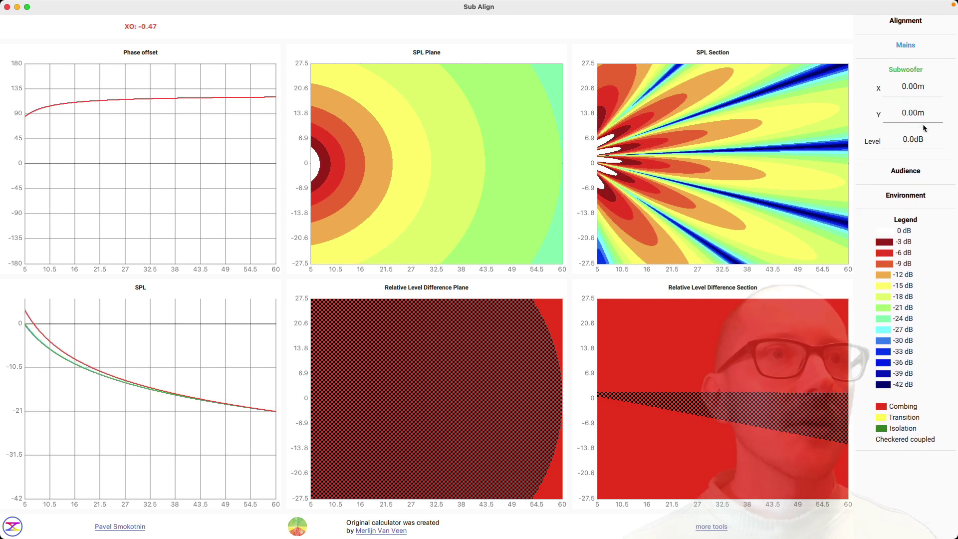
{"action": "left_click", "coordinate": [913, 70]}
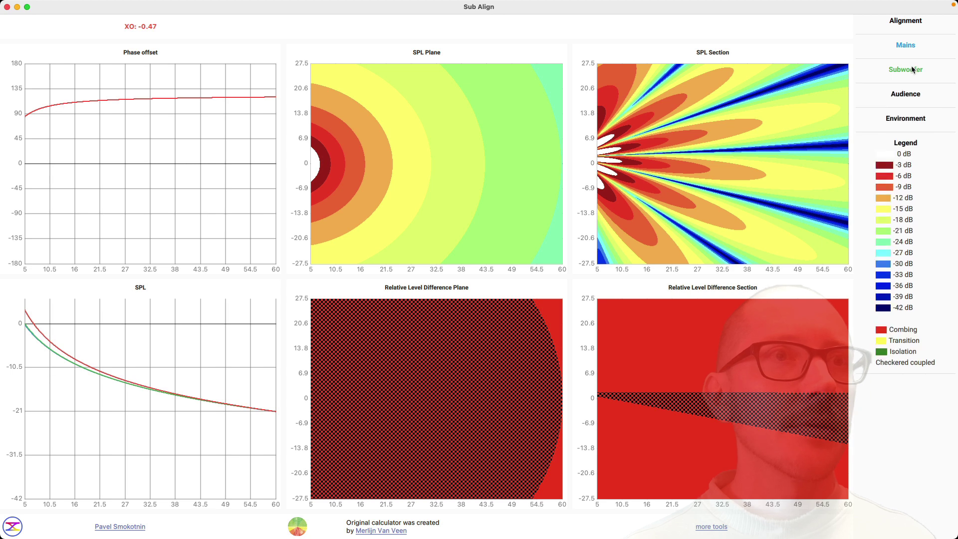
{"action": "left_click", "coordinate": [910, 94]}
- Set the audience line from 2.00m to 20.00m at 1.20m height (XO 4.72), returning to ArrayCalc
{"action": "double_click", "coordinate": [904, 110]}
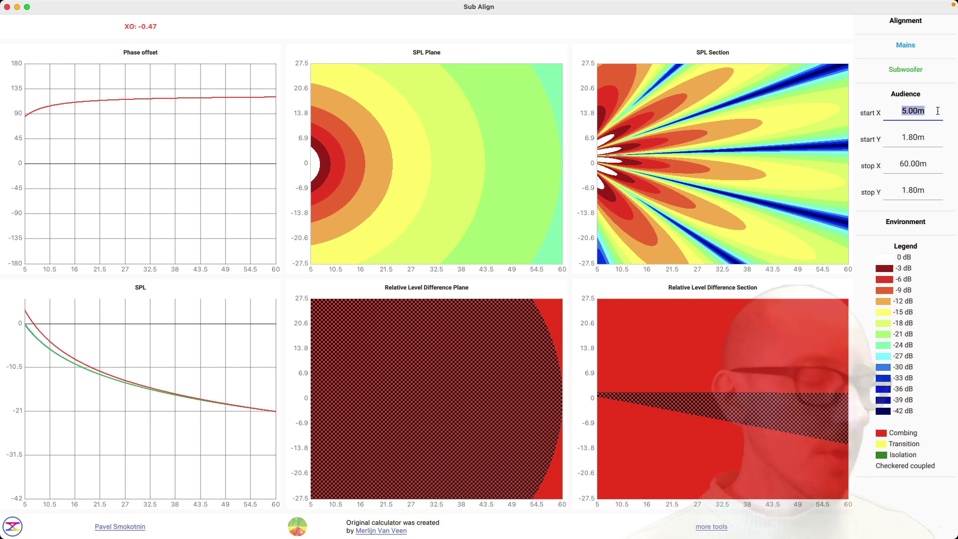
{"action": "type", "text": "2"}
{"action": "key", "text": "Tab"}
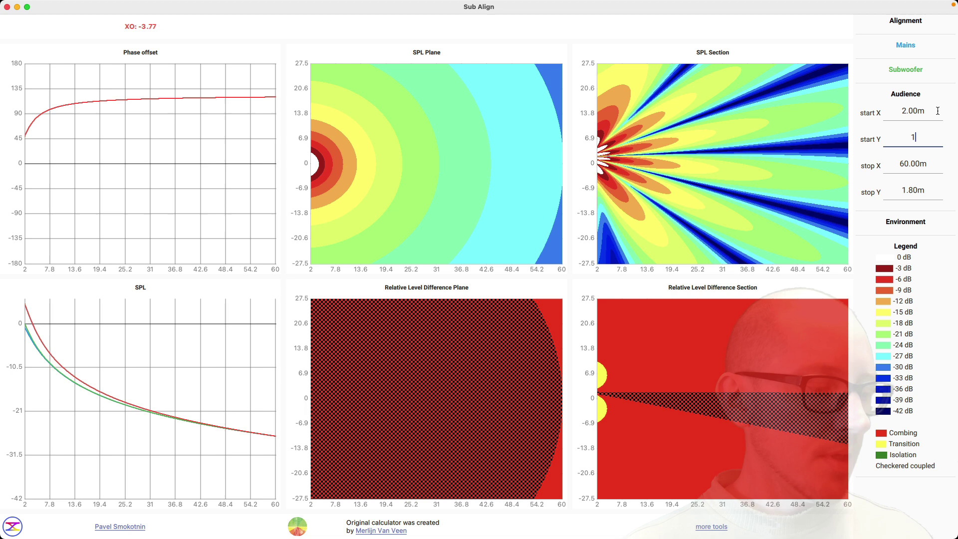
{"action": "key", "text": "Tab"}
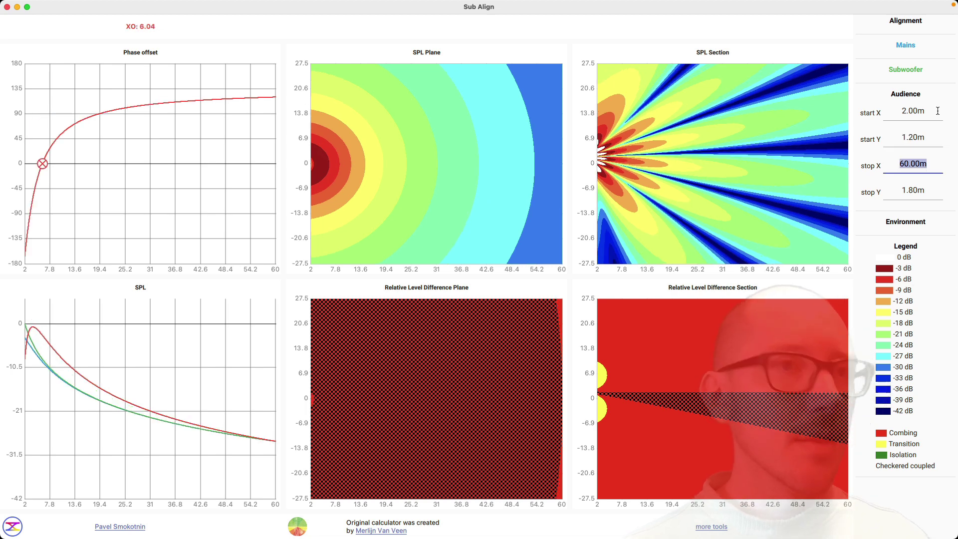
{"action": "type", "text": "20"}
{"action": "key", "text": "Tab"}
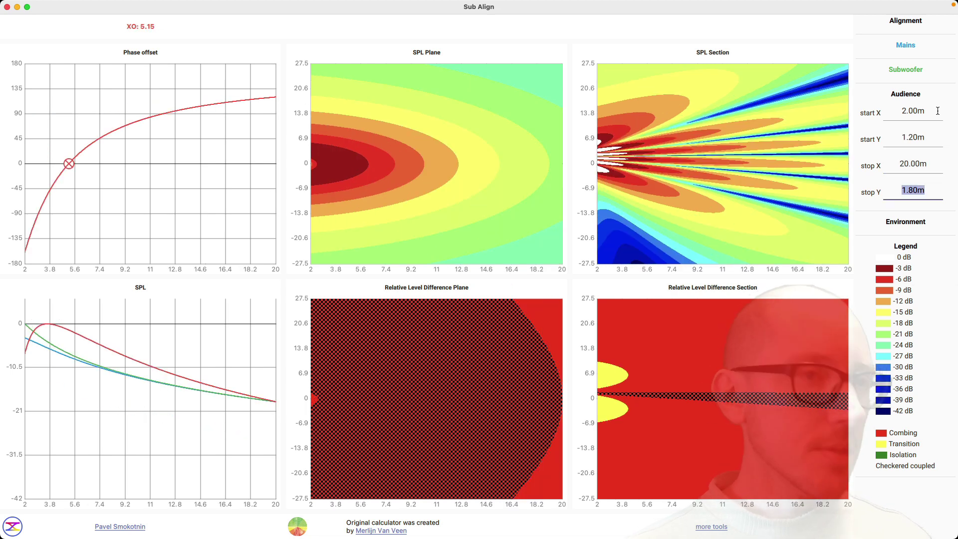
{"action": "type", "text": "1.2"}
{"action": "key", "text": "Tab"}
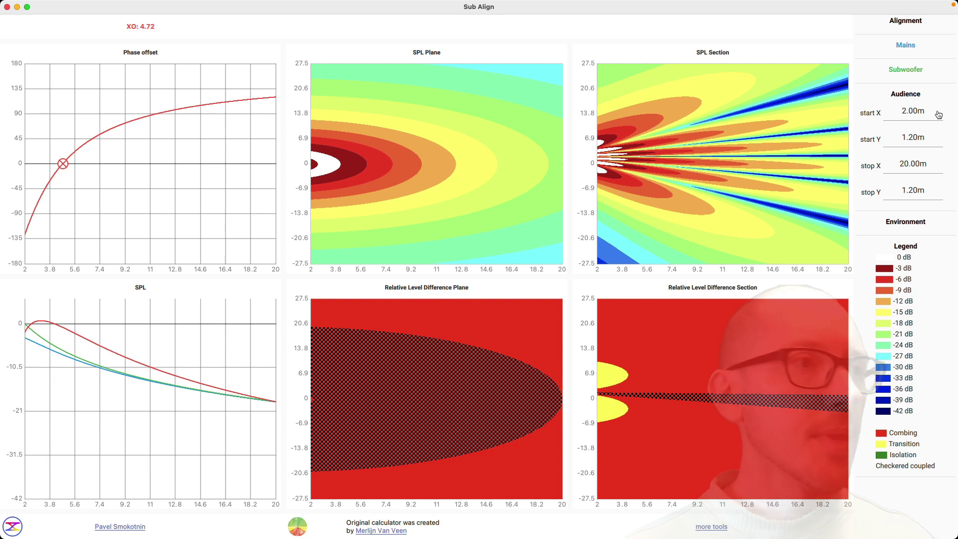
{"action": "key", "text": "super+Tab"}
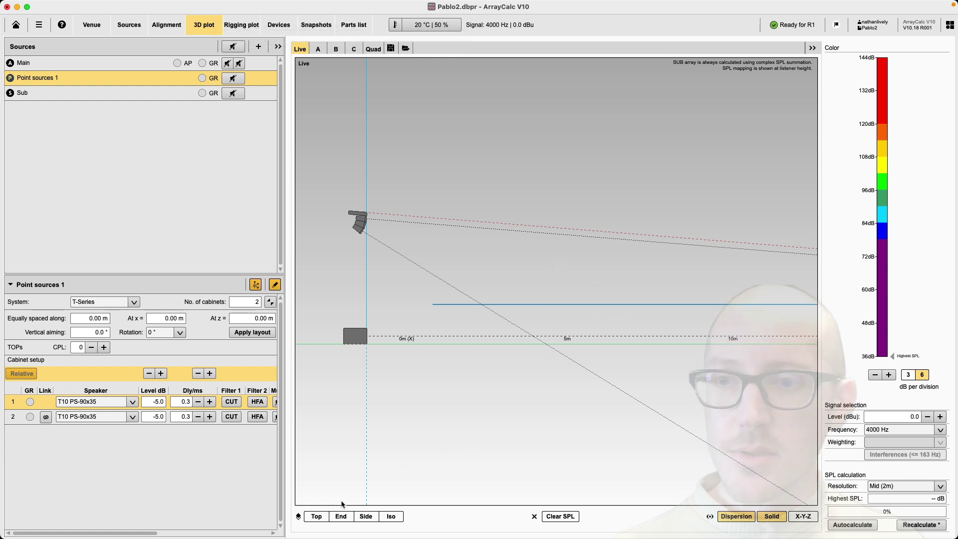
- Refit the side view to show both sources, then open the Venue plan and profile view
{"action": "left_click", "coordinate": [365, 517]}
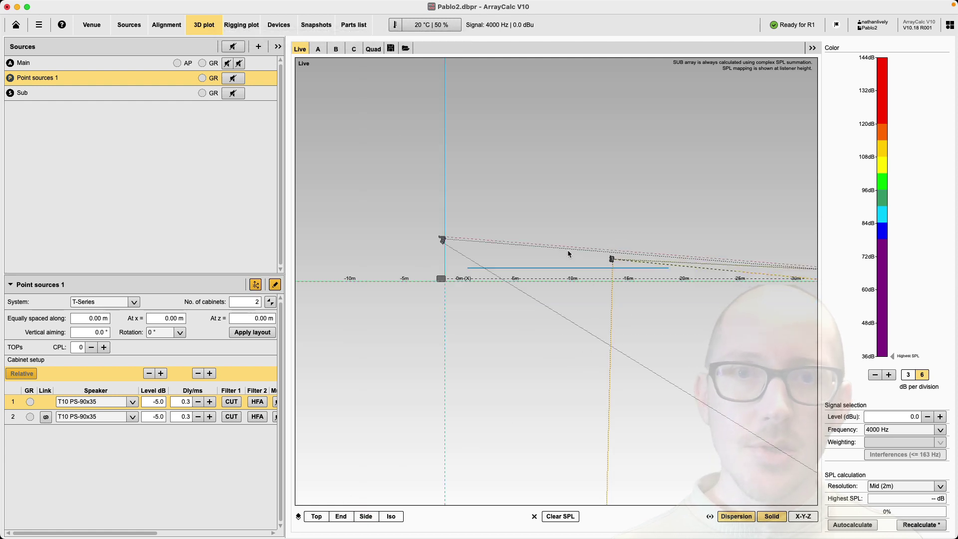
{"action": "scroll", "coordinate": [568, 255], "scroll_direction": "up", "scroll_amount": 5}
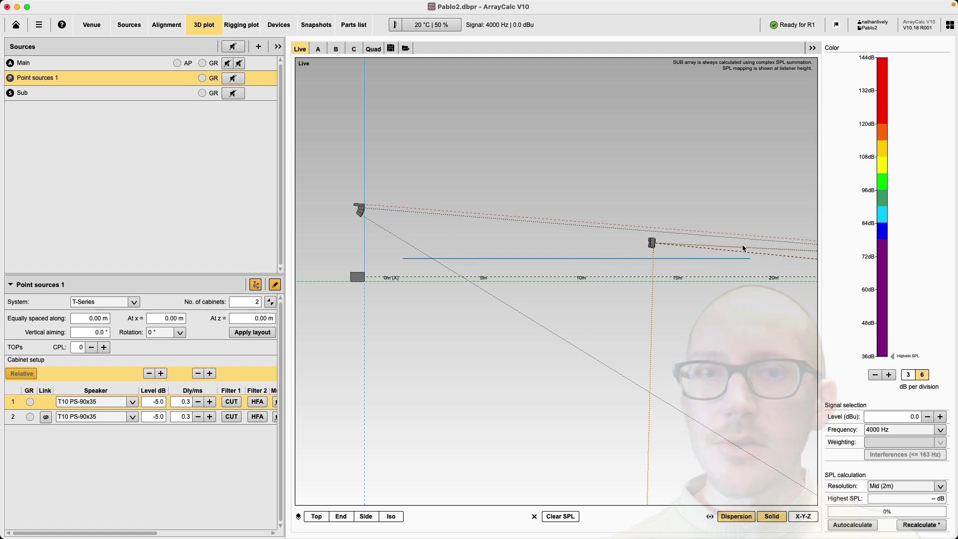
{"action": "left_click", "coordinate": [92, 25]}
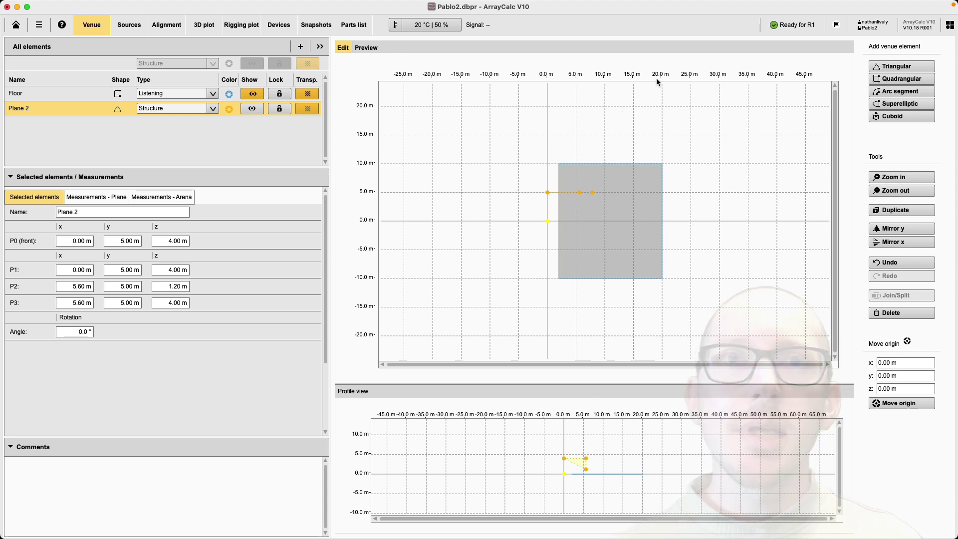
- Mark the 20 m audience line with a temporary arrow, then return to Sub Align
{"action": "key", "text": "Escape"}
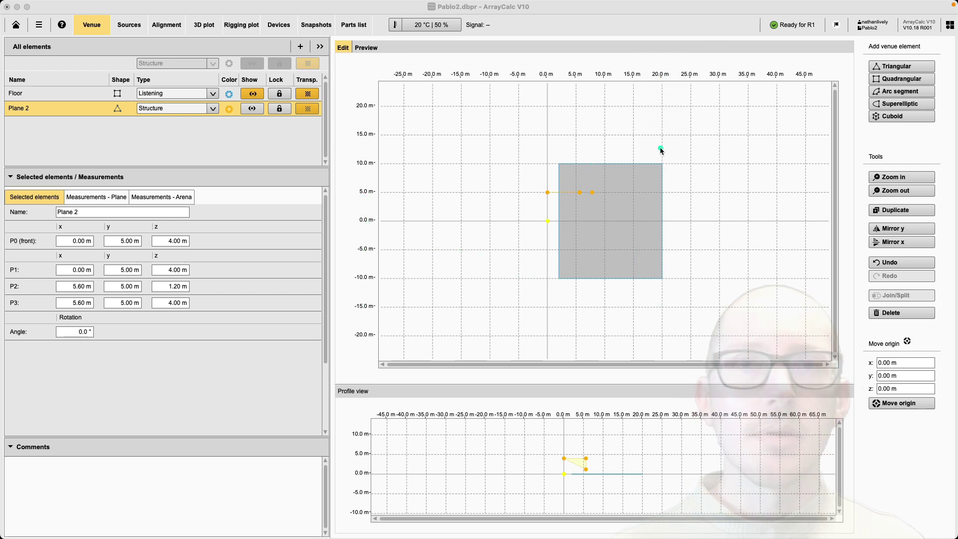
{"action": "left_click_drag", "start_coordinate": [657, 121], "coordinate": [664, 88]}
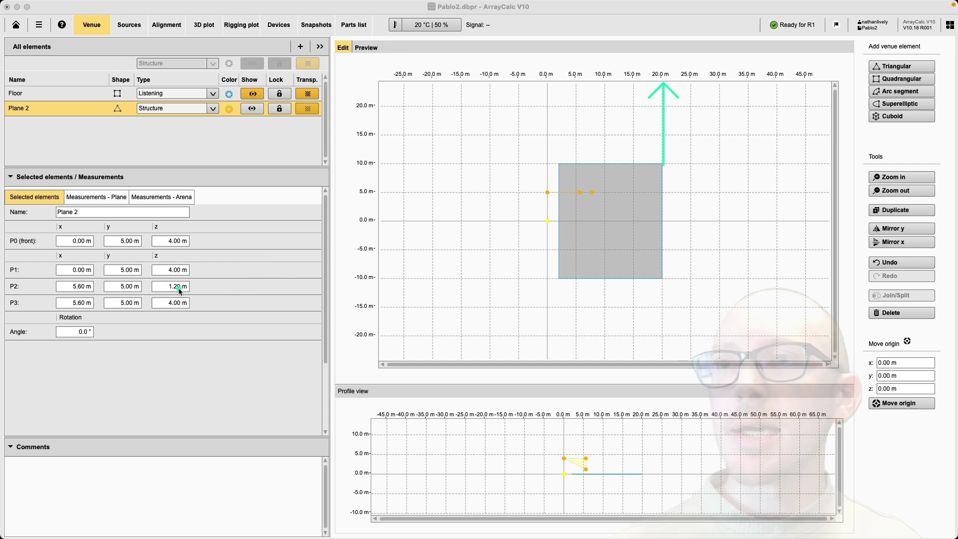
{"action": "key", "text": "Escape"}
{"action": "key", "text": "super+Tab"}
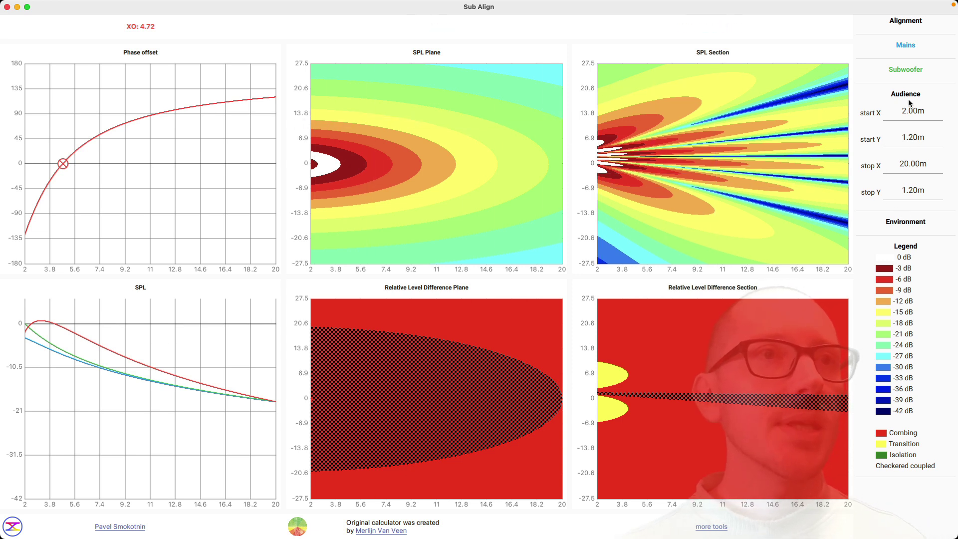
- Collapse Audience, review the 20°C Environment, and expand the Alignment frequency and offset settings
{"action": "left_click", "coordinate": [907, 95]}
{"action": "left_click", "coordinate": [905, 119]}
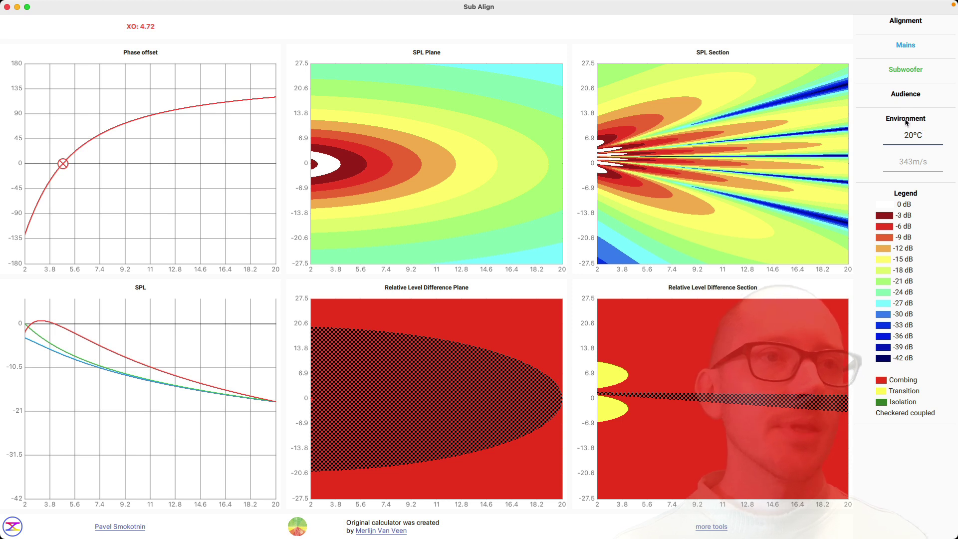
{"action": "left_click", "coordinate": [906, 119]}
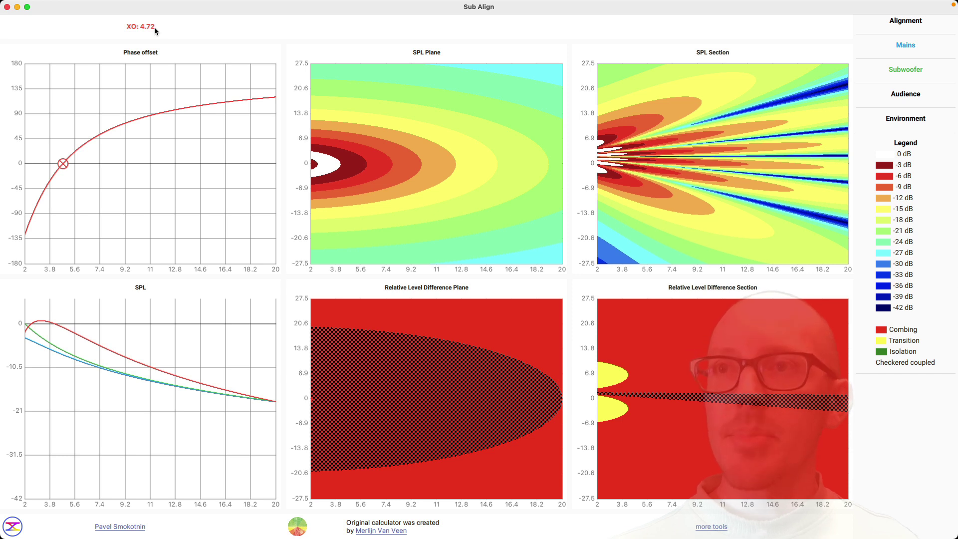
{"action": "mouse_move", "coordinate": [266, 98]}
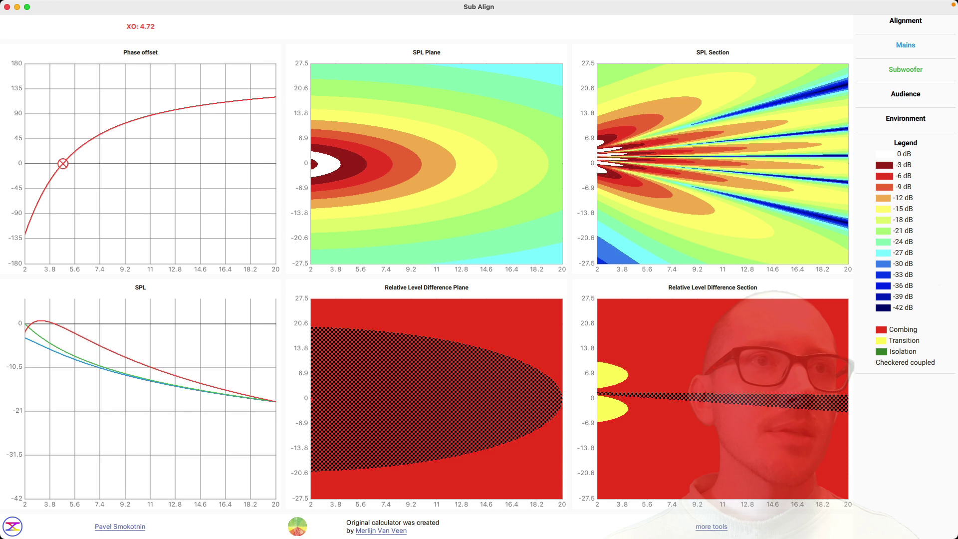
{"action": "left_click", "coordinate": [903, 23]}
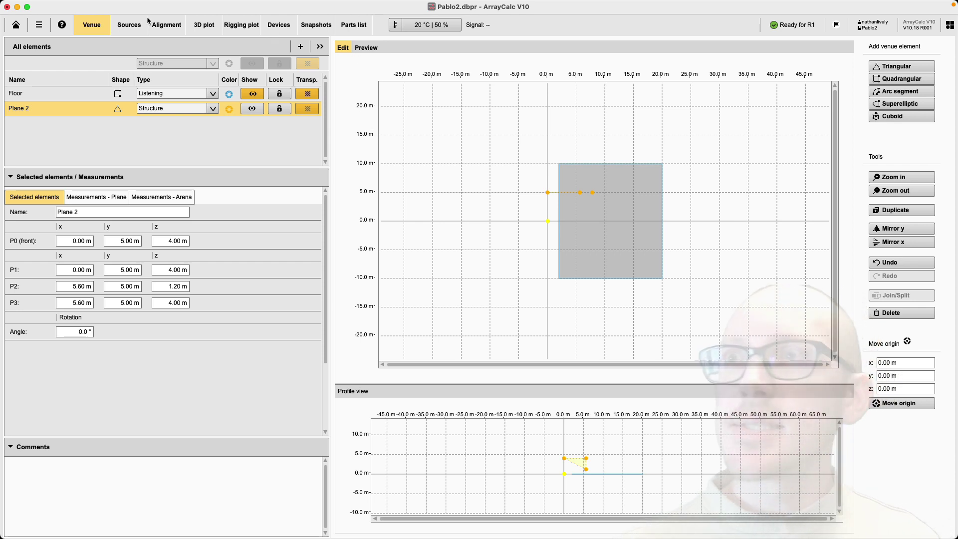
- Open the Alignment view and step the Sub test point x down, then back to 5.6 m
{"action": "left_click", "coordinate": [167, 26]}
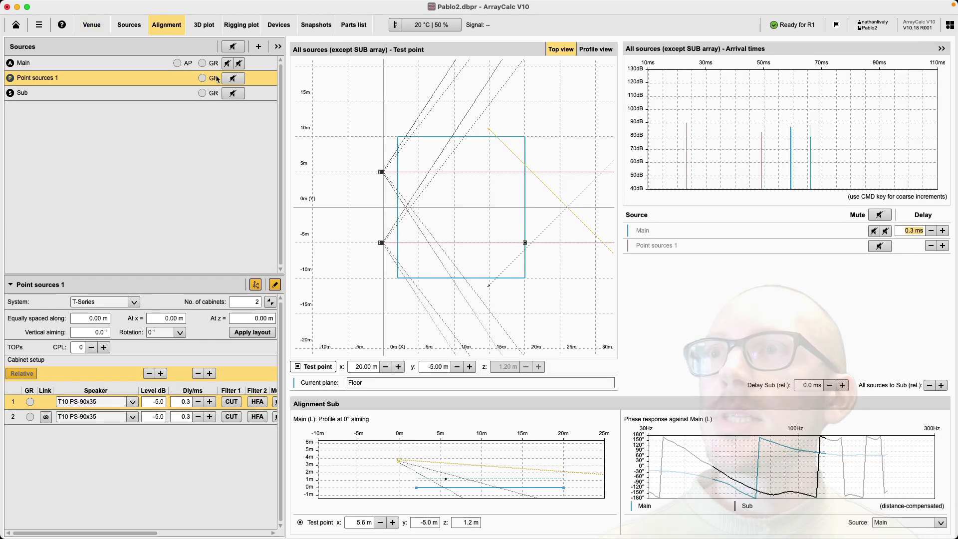
{"action": "left_click", "coordinate": [355, 524]}
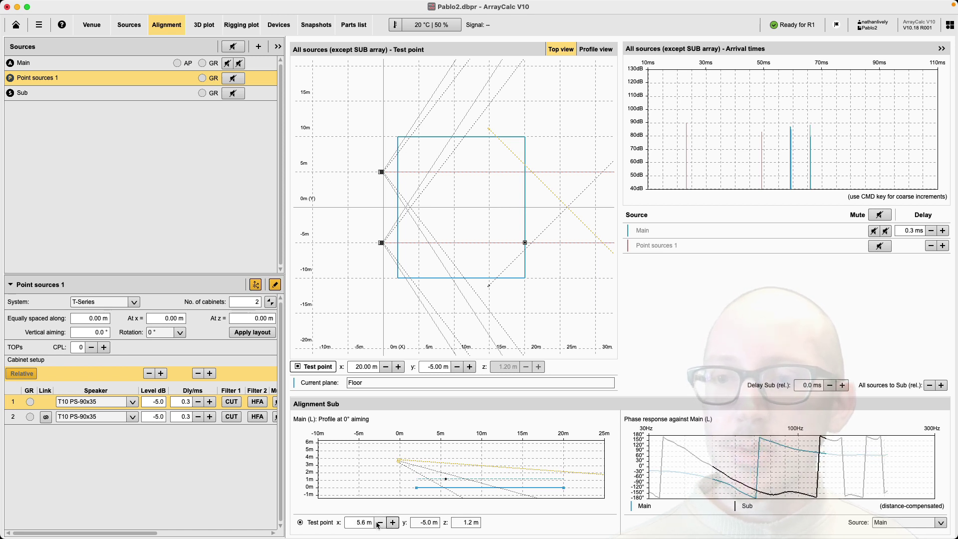
{"action": "left_click", "coordinate": [379, 522]}
{"action": "left_click", "coordinate": [380, 523]}
{"action": "left_click", "coordinate": [380, 523]}
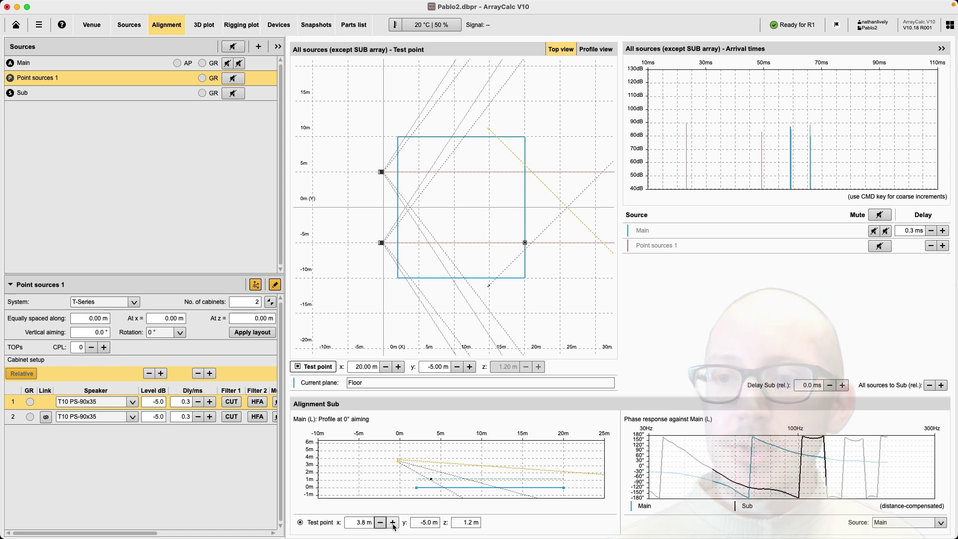
{"action": "left_click", "coordinate": [392, 523]}
{"action": "left_click", "coordinate": [392, 523]}
{"action": "left_click", "coordinate": [393, 522]}
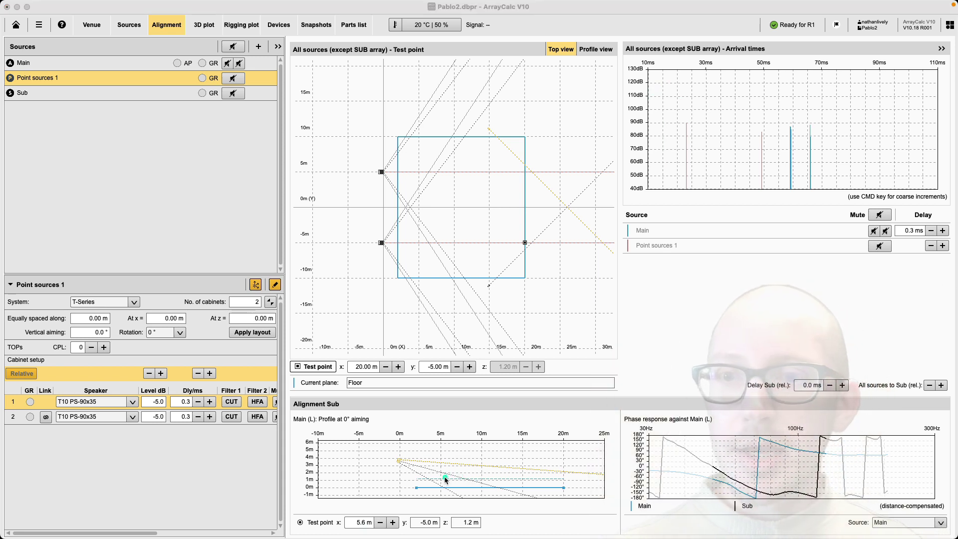
- Sketch the speaker-to-listener triangle over the profile and bring the browser forward
{"action": "left_click_drag", "start_coordinate": [447, 480], "coordinate": [402, 465]}
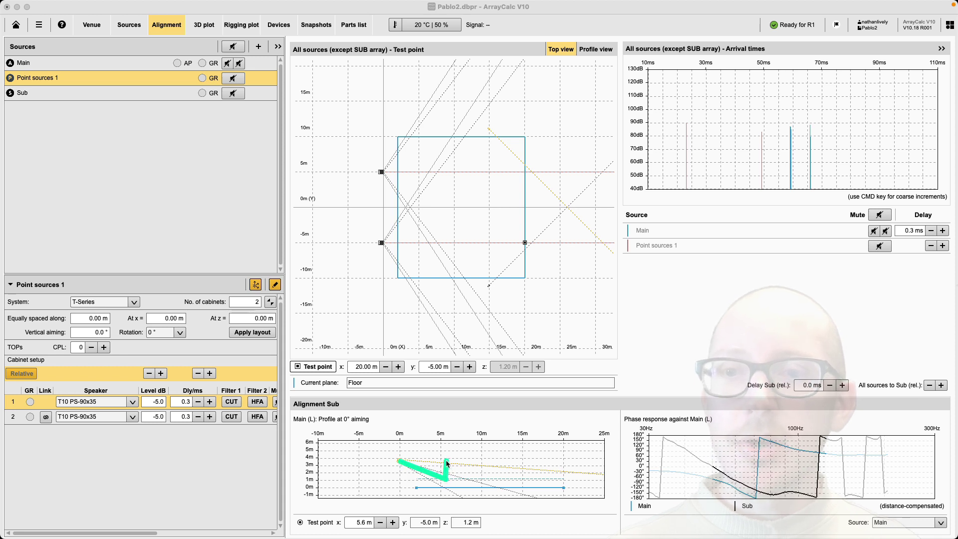
{"action": "left_click_drag", "start_coordinate": [447, 464], "coordinate": [404, 464]}
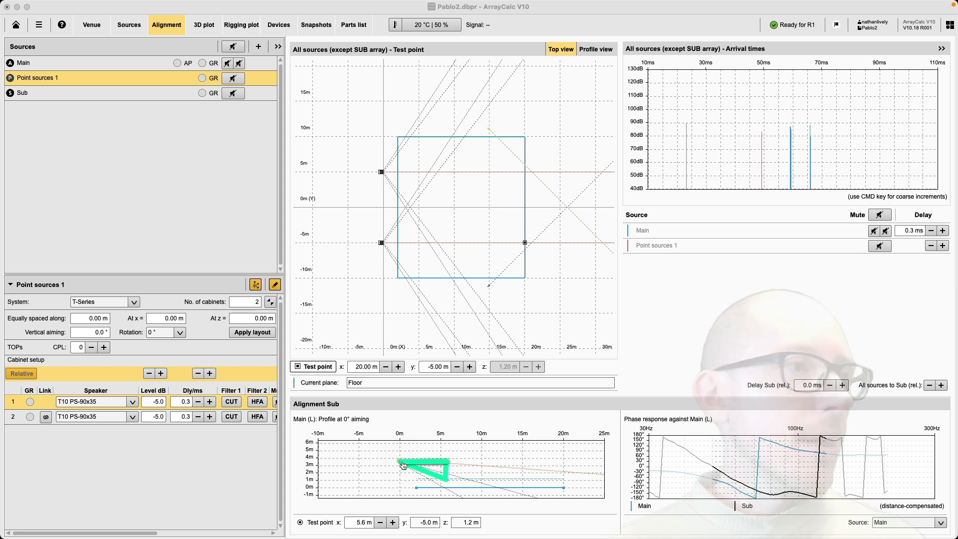
{"action": "key", "text": "super+Tab"}
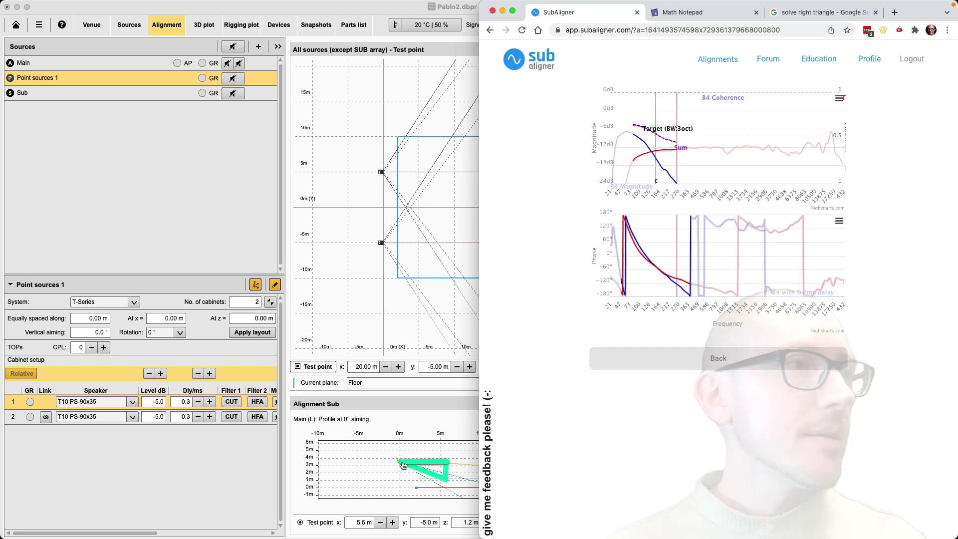
- Try entering leg a as 4-1.2 in Google's right-triangle solver
{"action": "left_click", "coordinate": [803, 15]}
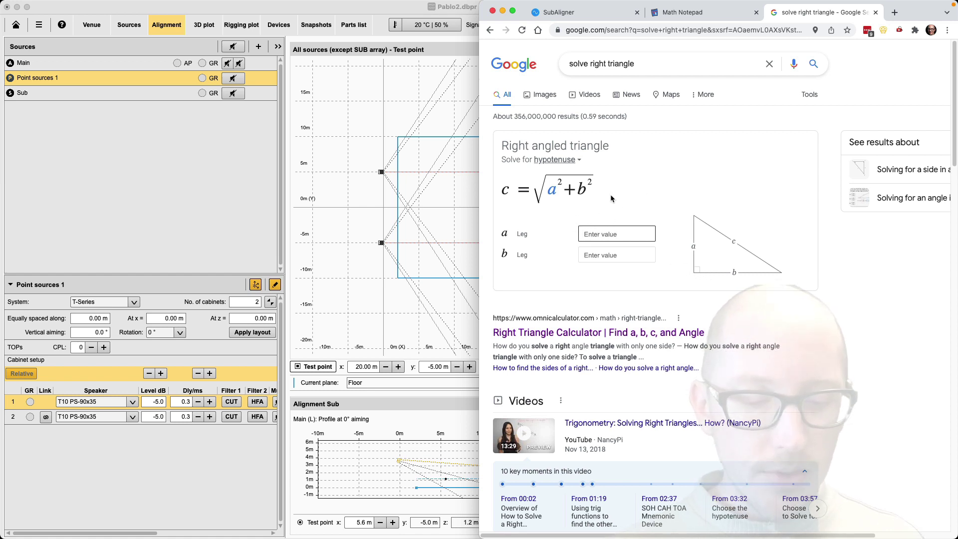
{"action": "type", "text": "4"}
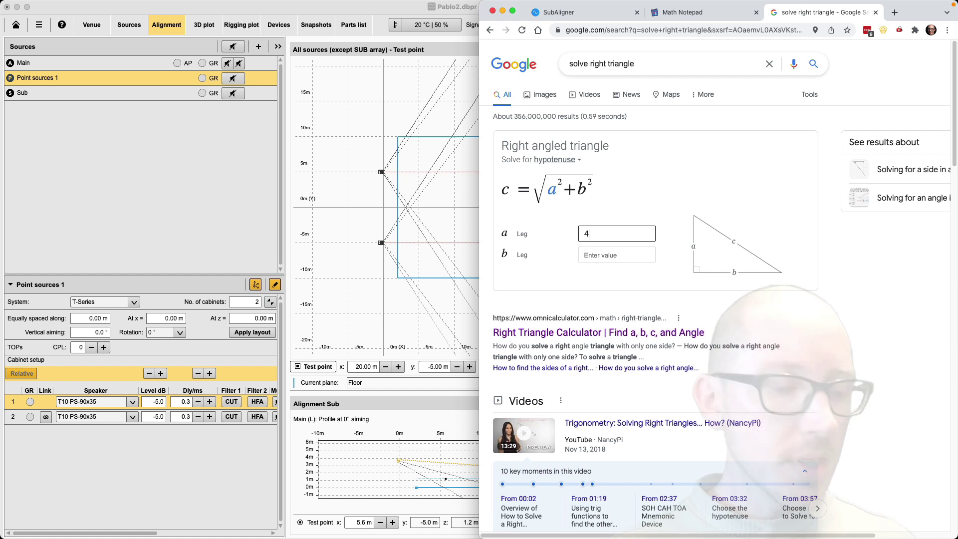
{"action": "type", "text": "-1.2"}
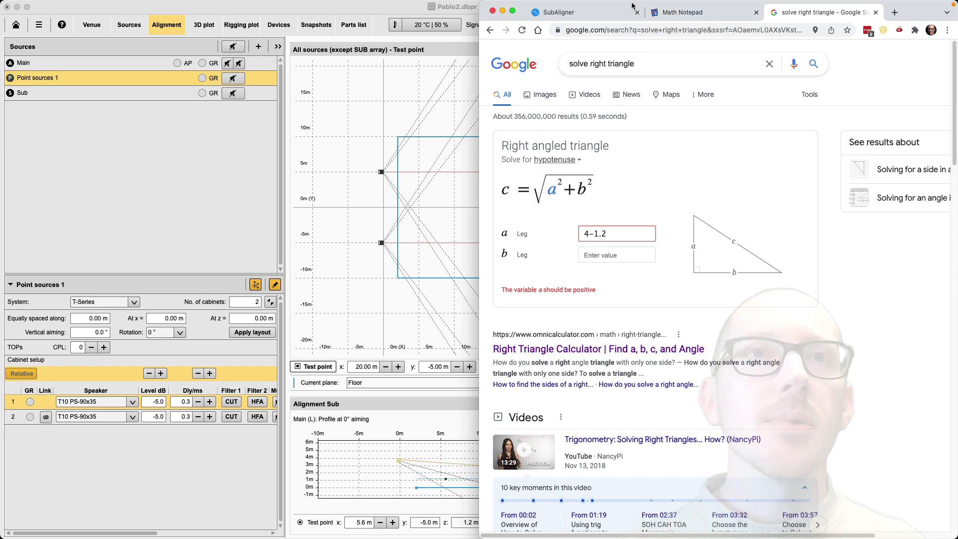
- In Math Notepad, change a to 4 - 1.2
{"action": "left_click", "coordinate": [682, 12]}
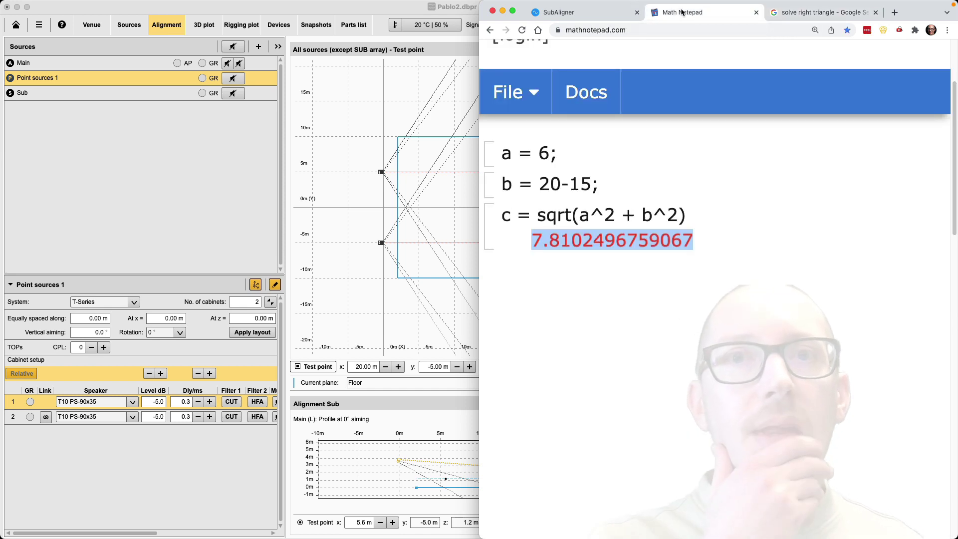
{"action": "left_click", "coordinate": [551, 156]}
{"action": "double_click", "coordinate": [544, 154]}
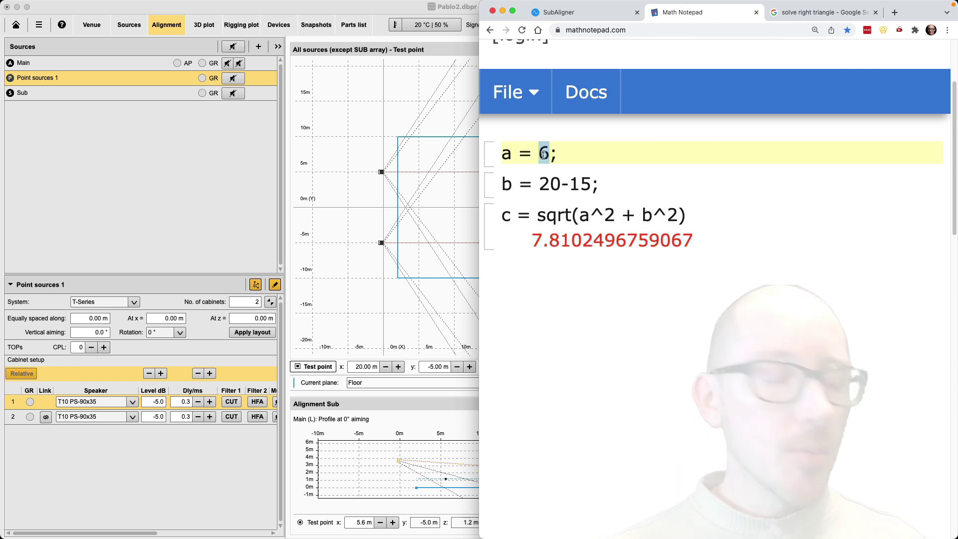
{"action": "type", "text": "4-"}
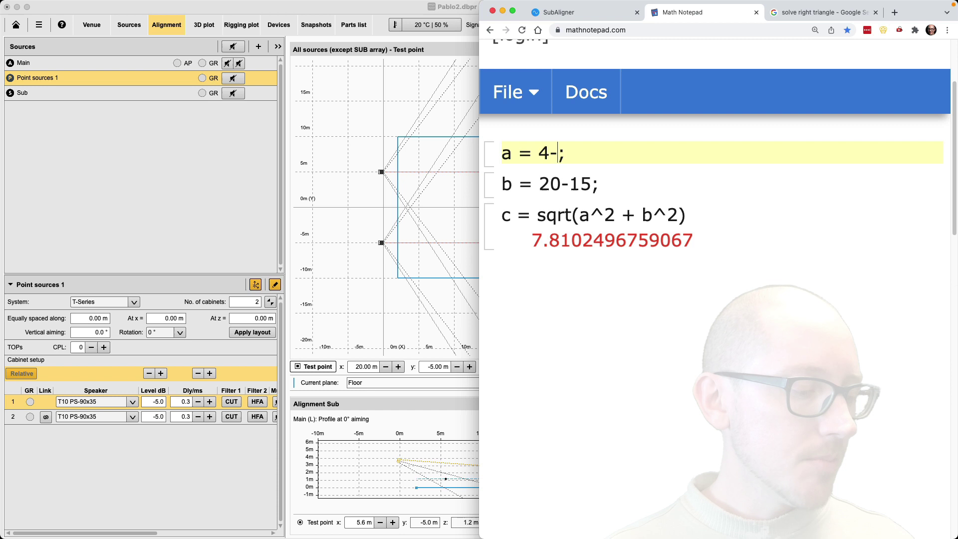
{"action": "type", "text": "1.2"}
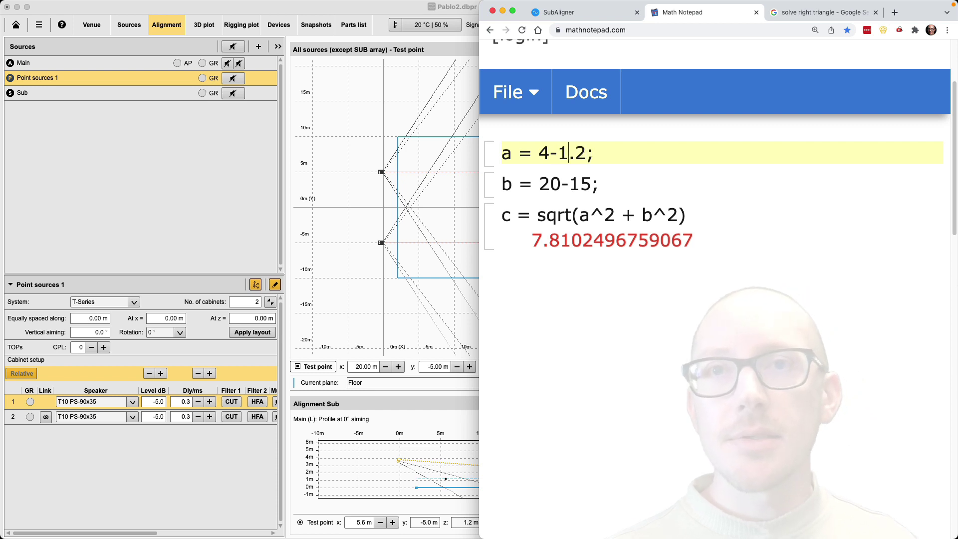
{"action": "left_click", "coordinate": [557, 153]}
{"action": "left_click", "coordinate": [550, 153]}
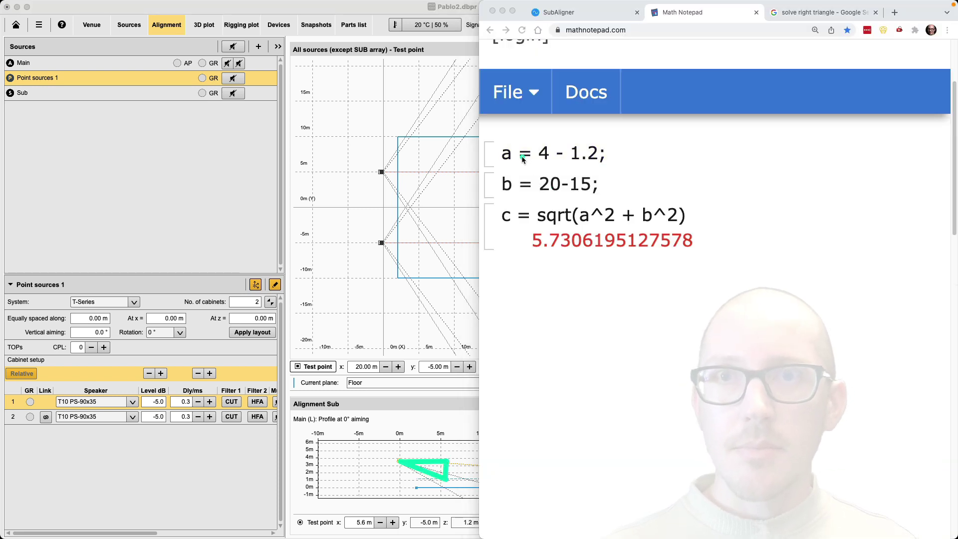
- Point out how a, b and the 5.73 result match the triangle's sides
{"action": "mouse_move", "coordinate": [502, 153]}
{"action": "left_mouse_down"}
{"action": "mouse_move", "coordinate": [439, 495]}
{"action": "mouse_move", "coordinate": [448, 469]}
{"action": "left_mouse_up"}
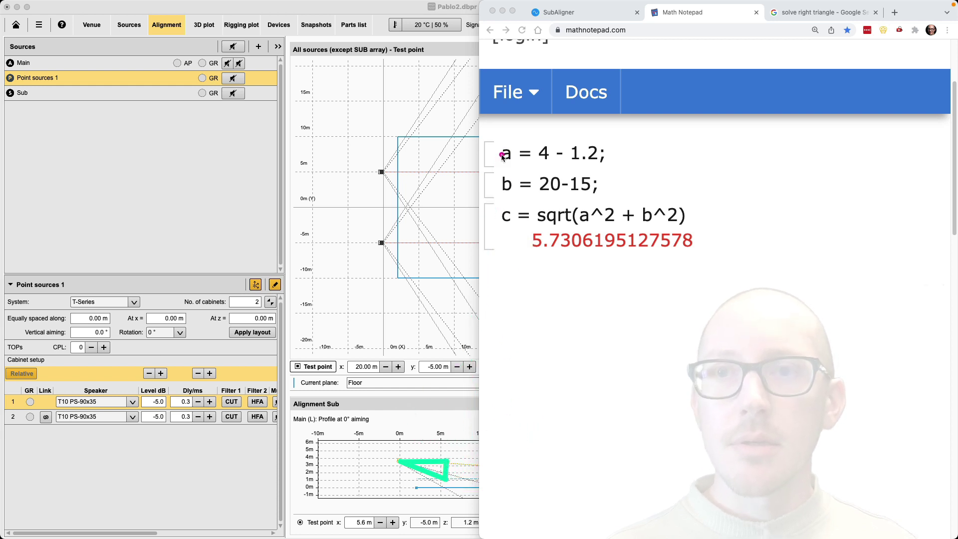
{"action": "mouse_move", "coordinate": [502, 156]}
{"action": "left_mouse_down"}
{"action": "mouse_move", "coordinate": [460, 461]}
{"action": "mouse_move", "coordinate": [448, 469]}
{"action": "left_mouse_up"}
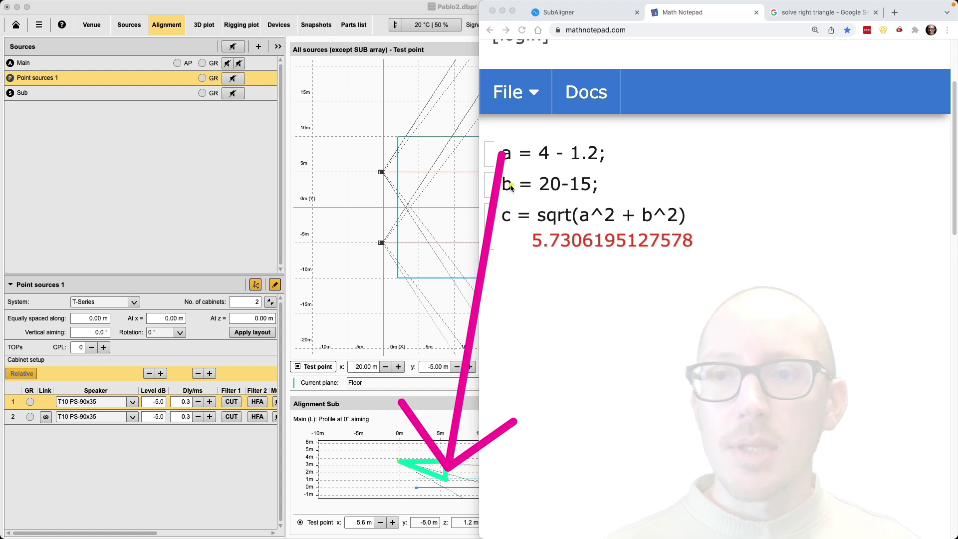
{"action": "mouse_move", "coordinate": [511, 186]}
{"action": "left_mouse_down"}
{"action": "mouse_move", "coordinate": [442, 462]}
{"action": "mouse_move", "coordinate": [427, 459]}
{"action": "left_mouse_up"}
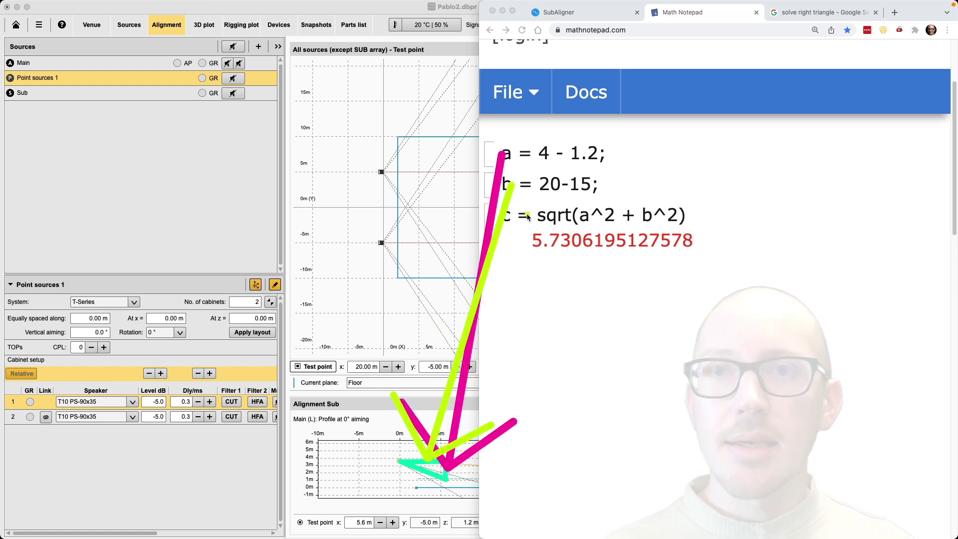
{"action": "mouse_move", "coordinate": [534, 243]}
{"action": "left_mouse_down"}
{"action": "mouse_move", "coordinate": [477, 313]}
{"action": "mouse_move", "coordinate": [429, 471]}
{"action": "left_mouse_up"}
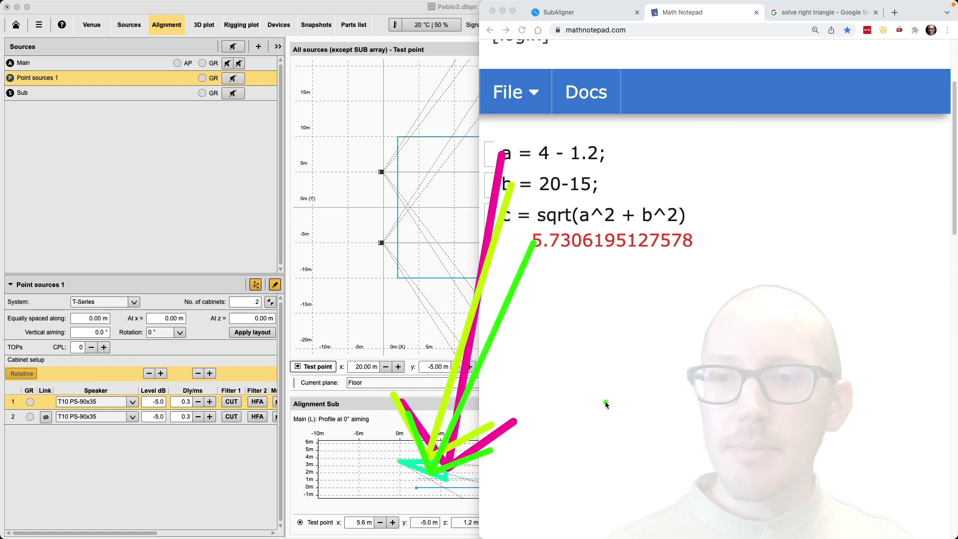
{"action": "key", "text": "Escape"}
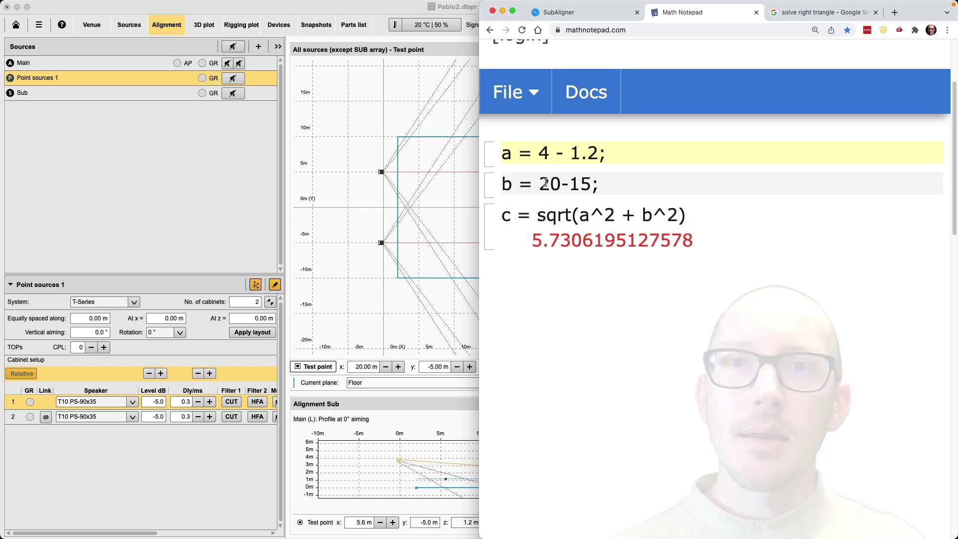
- Replace b's 20-15 with 5.6 and select the new distance 6.2609903369994
{"action": "left_click_drag", "start_coordinate": [540, 184], "coordinate": [594, 186]}
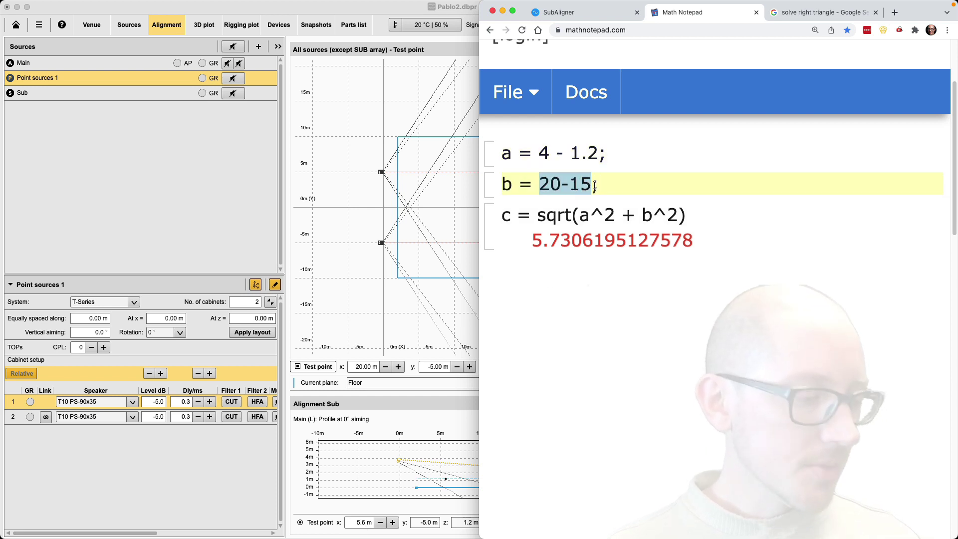
{"action": "type", "text": "5.6"}
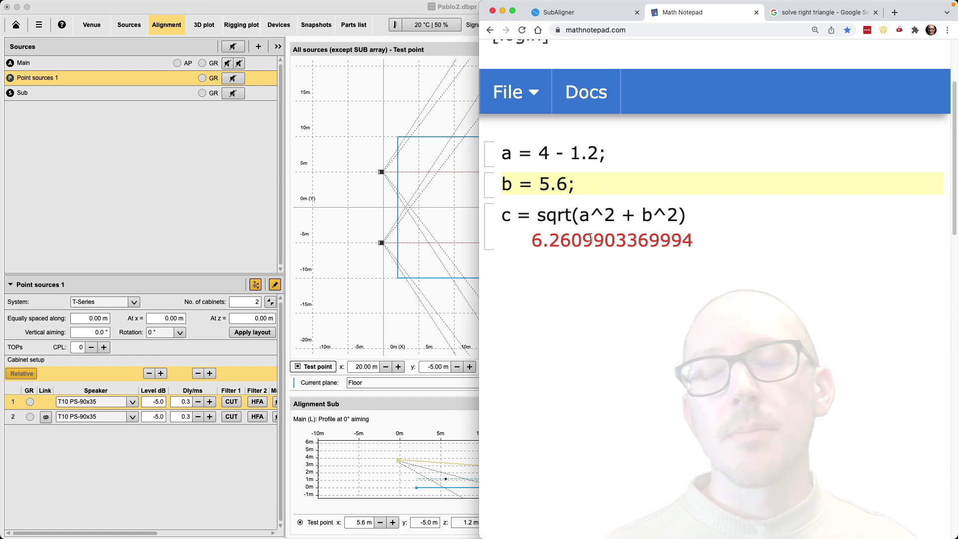
{"action": "left_click", "coordinate": [538, 237]}
{"action": "left_click_drag", "start_coordinate": [539, 237], "coordinate": [621, 298]}
{"action": "key", "text": "super+c"}
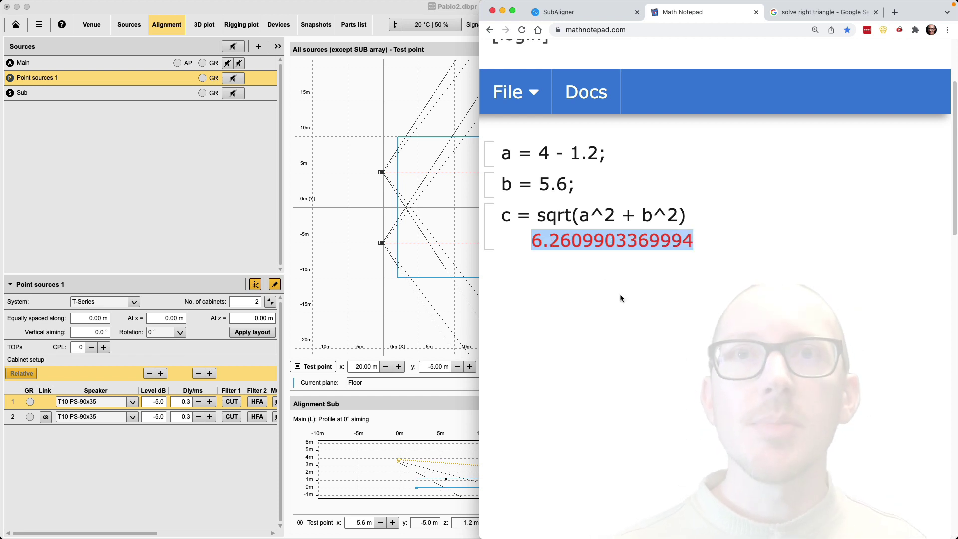
- Set SubAligner's main to 8 T10 cabinets at 6.2609903369994 m and advance to the Sub step
{"action": "left_click", "coordinate": [588, 13]}
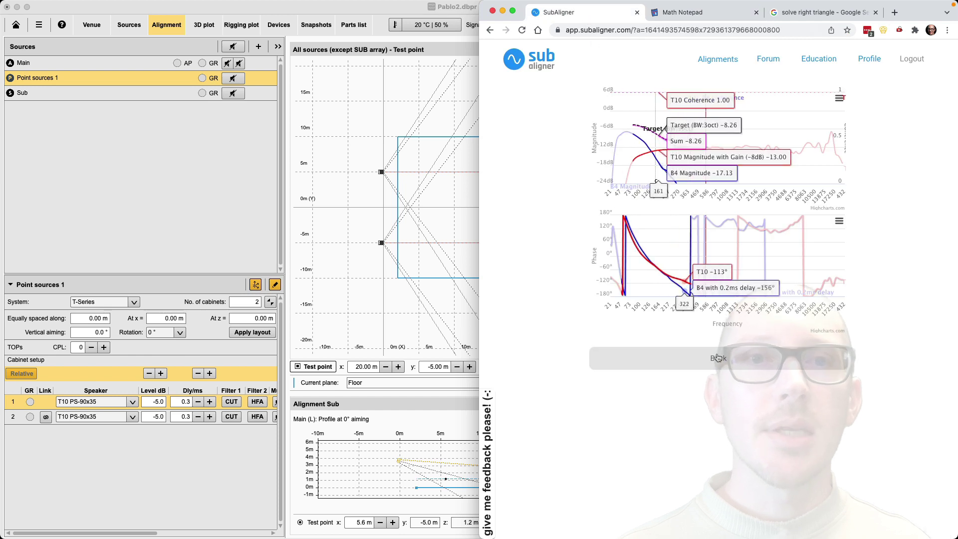
{"action": "left_click", "coordinate": [611, 383]}
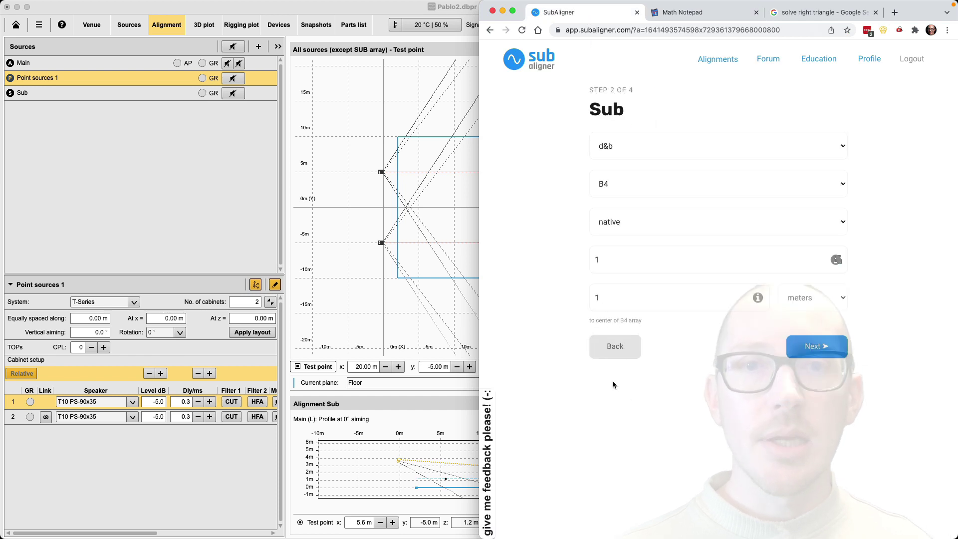
{"action": "left_click", "coordinate": [613, 344]}
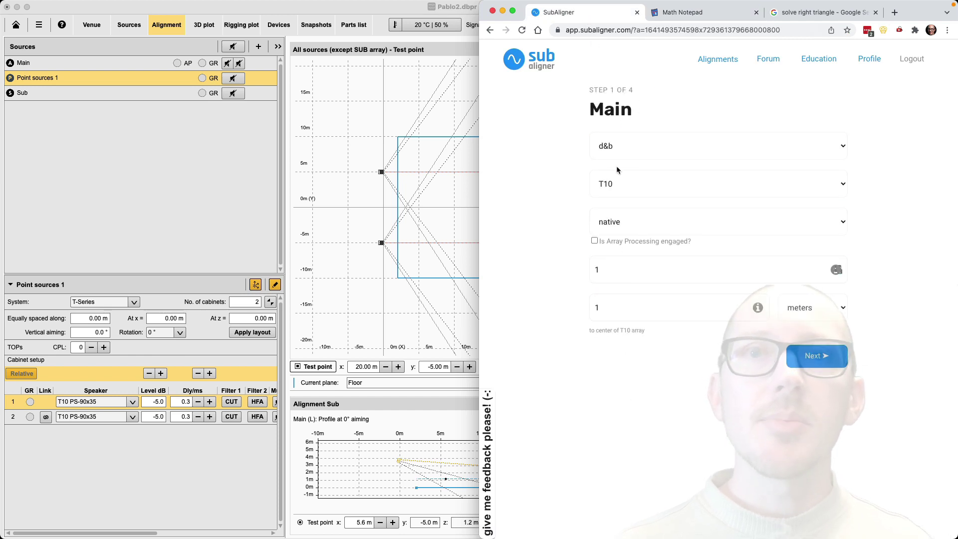
{"action": "left_click", "coordinate": [618, 264]}
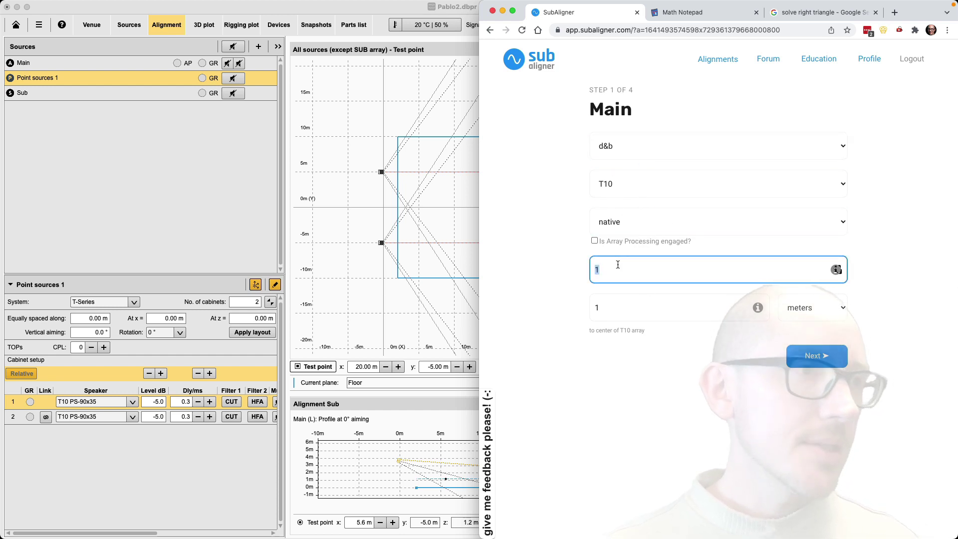
{"action": "type", "text": "8"}
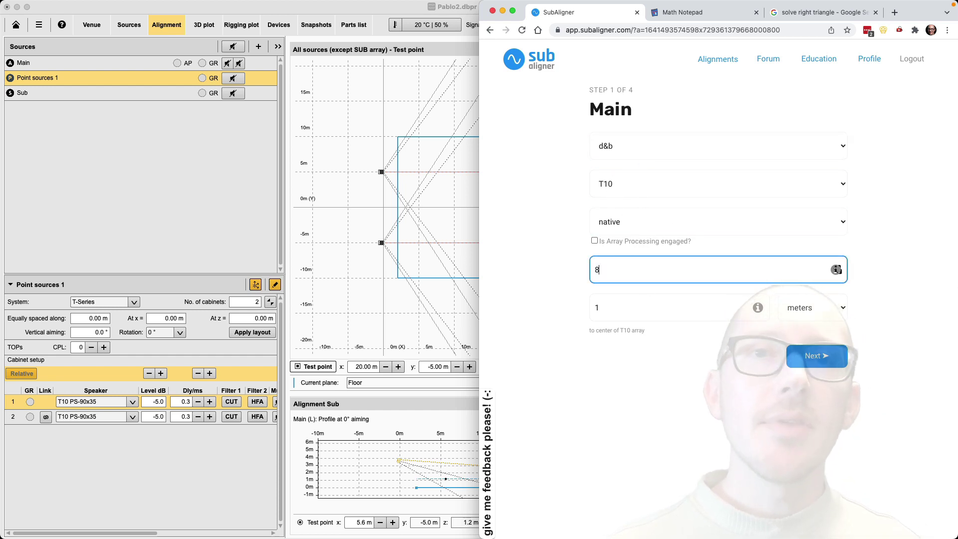
{"action": "left_click", "coordinate": [603, 309]}
{"action": "key", "text": "super+v"}
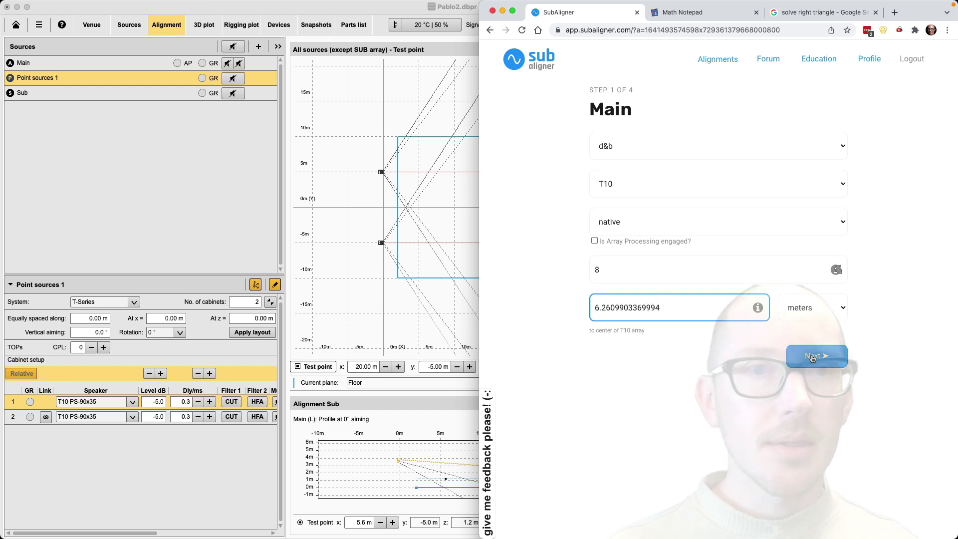
{"action": "left_click", "coordinate": [812, 357]}
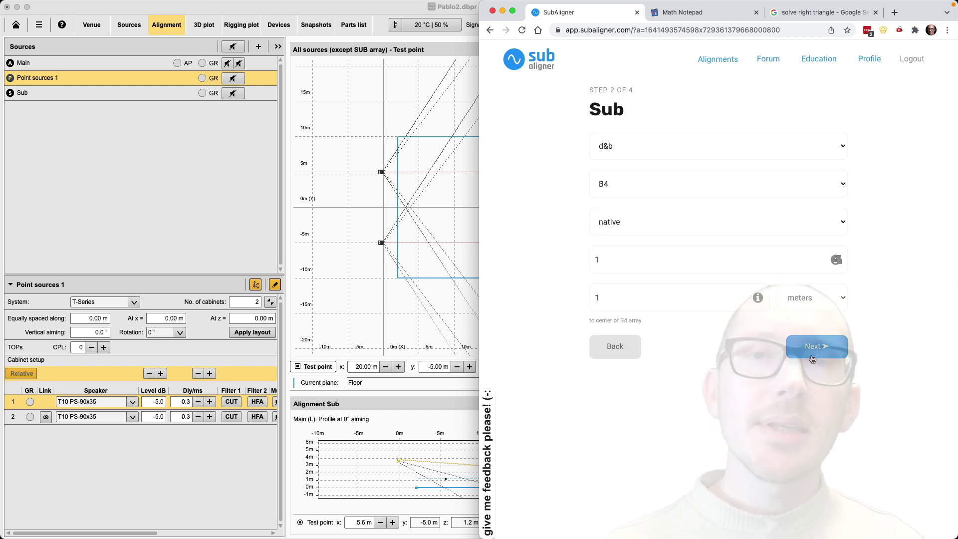
{"action": "left_click", "coordinate": [733, 11]}
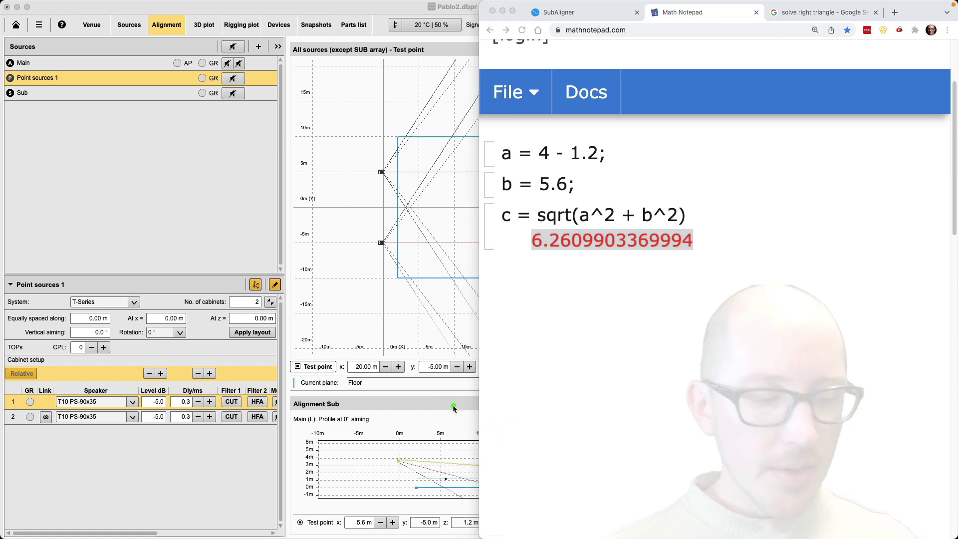
- Change a to 1.2 for the sub distance 5.7271284253105 and select SubAligner's sub distance field
{"action": "left_click", "coordinate": [435, 429]}
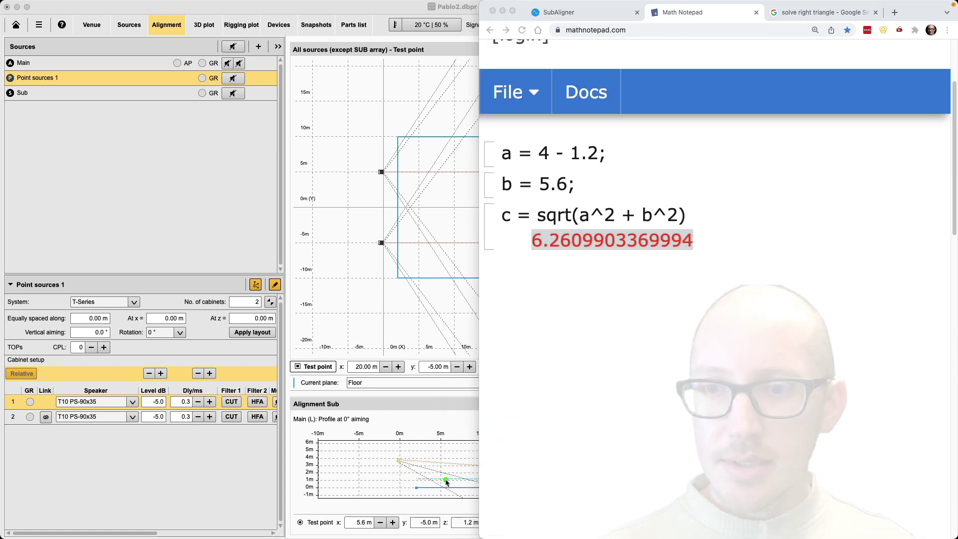
{"action": "mouse_move", "coordinate": [441, 483]}
{"action": "left_mouse_down"}
{"action": "mouse_move", "coordinate": [396, 486]}
{"action": "mouse_move", "coordinate": [447, 482]}
{"action": "mouse_move", "coordinate": [423, 487]}
{"action": "left_mouse_up"}
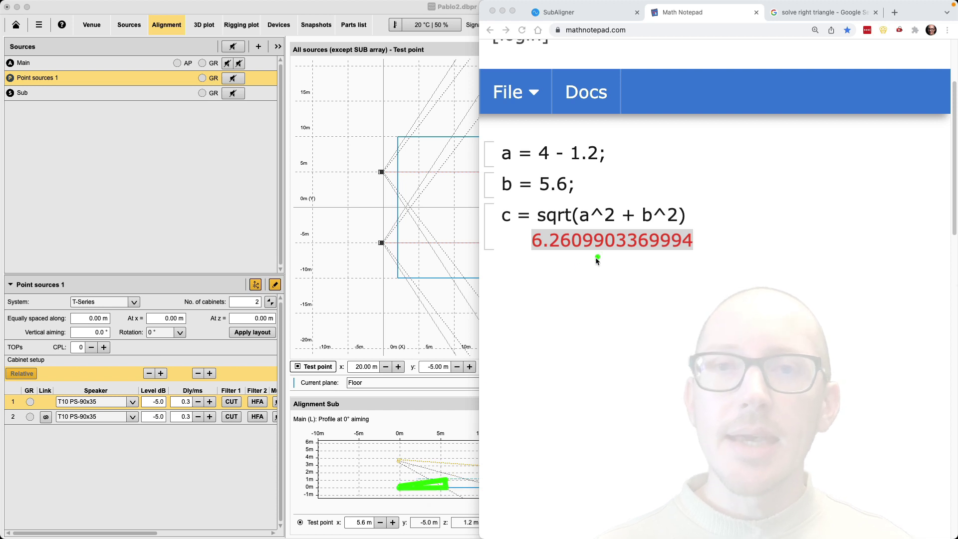
{"action": "left_click", "coordinate": [574, 154]}
{"action": "key", "text": "BackSpace"}
{"action": "key", "text": "BackSpace"}
{"action": "key", "text": "BackSpace"}
{"action": "key", "text": "BackSpace"}
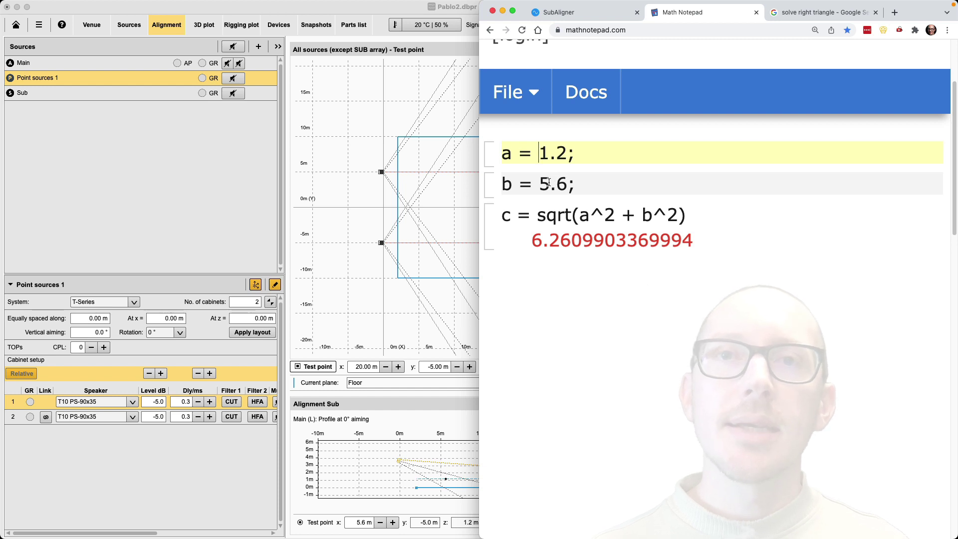
{"action": "double_click", "coordinate": [559, 242]}
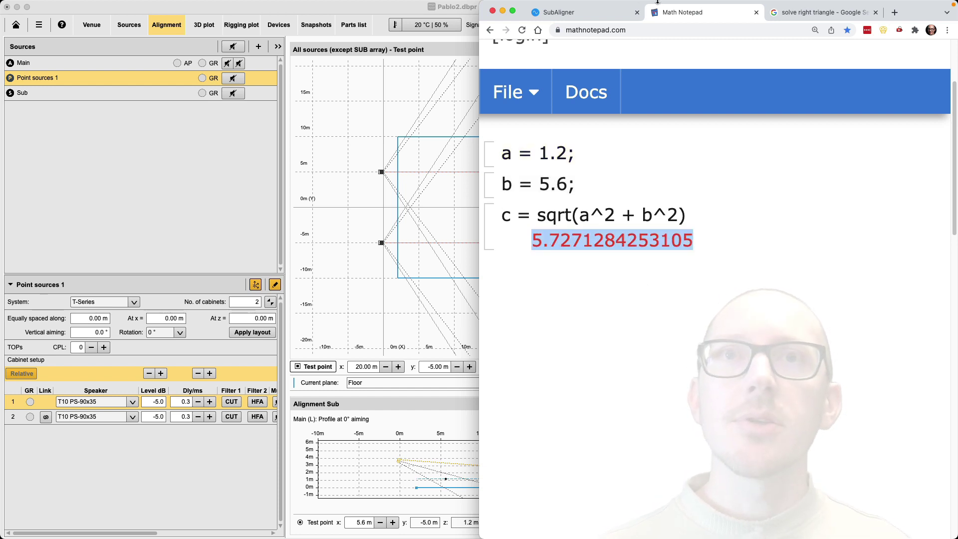
{"action": "left_click", "coordinate": [559, 12]}
{"action": "left_click", "coordinate": [622, 270]}
- Set 2 B4 subs and get results: sub delay 1.74 ms, main down 19.56 dB
{"action": "double_click", "coordinate": [615, 293]}
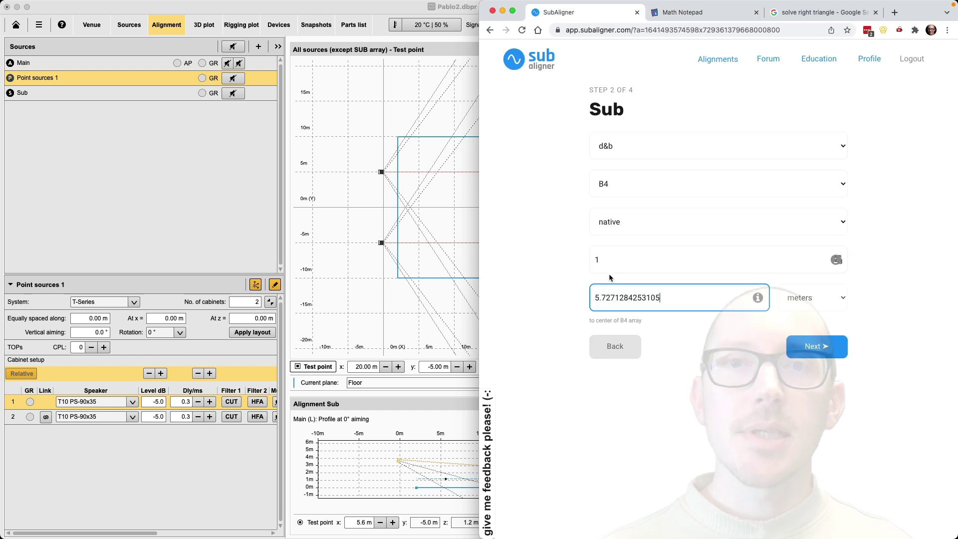
{"action": "key", "text": "BackSpace"}
{"action": "type", "text": "2"}
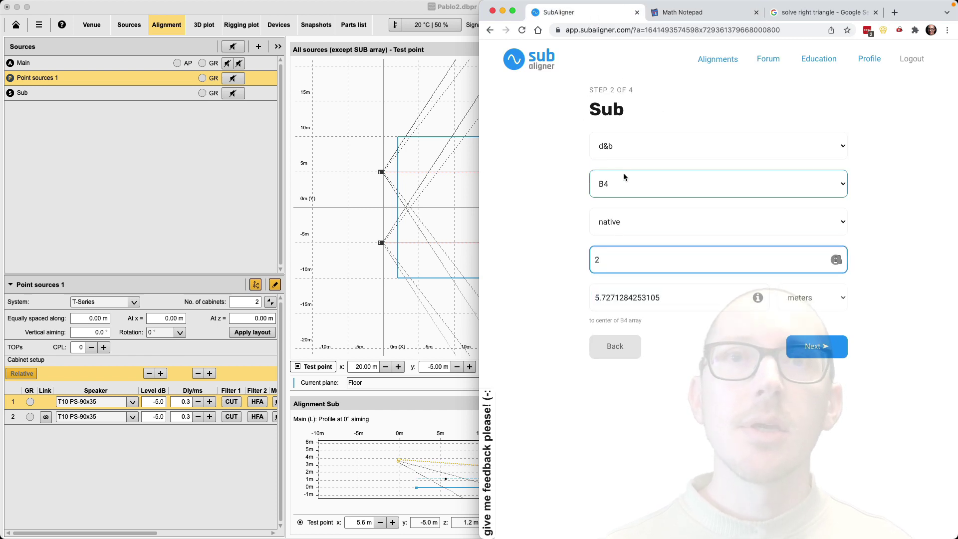
{"action": "left_click", "coordinate": [814, 347]}
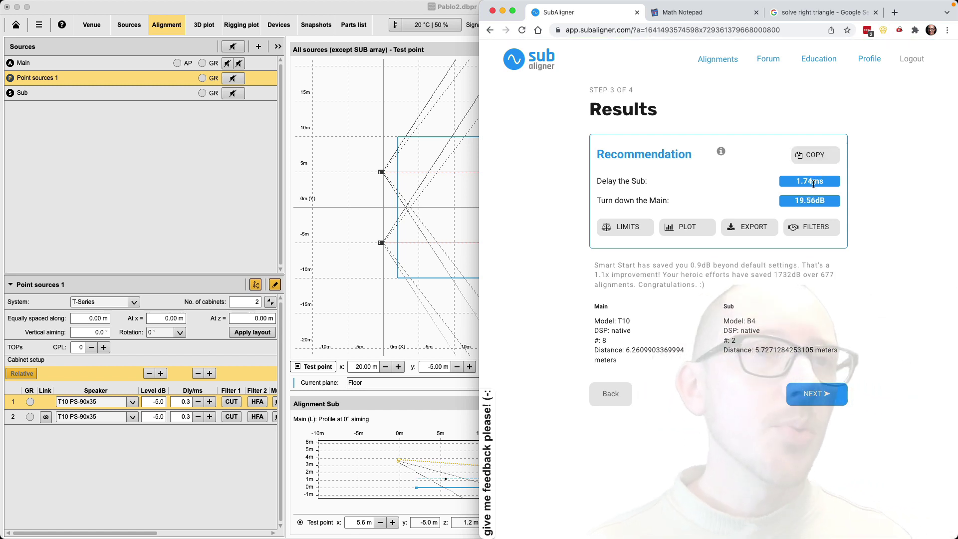
{"action": "left_click", "coordinate": [368, 11]}
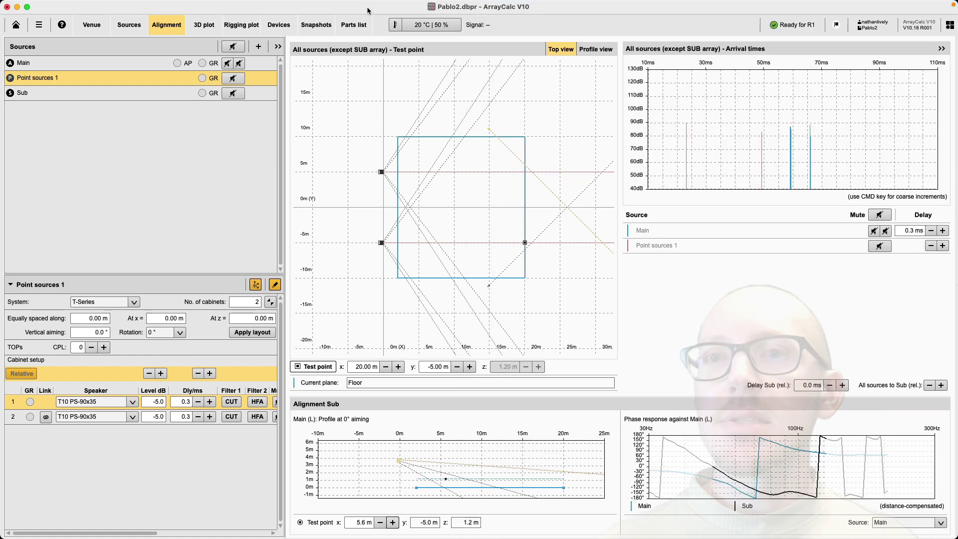
- Enter the recommended 1.74 ms as the Sub relative delay and check the phase response plot
{"action": "left_click", "coordinate": [808, 385]}
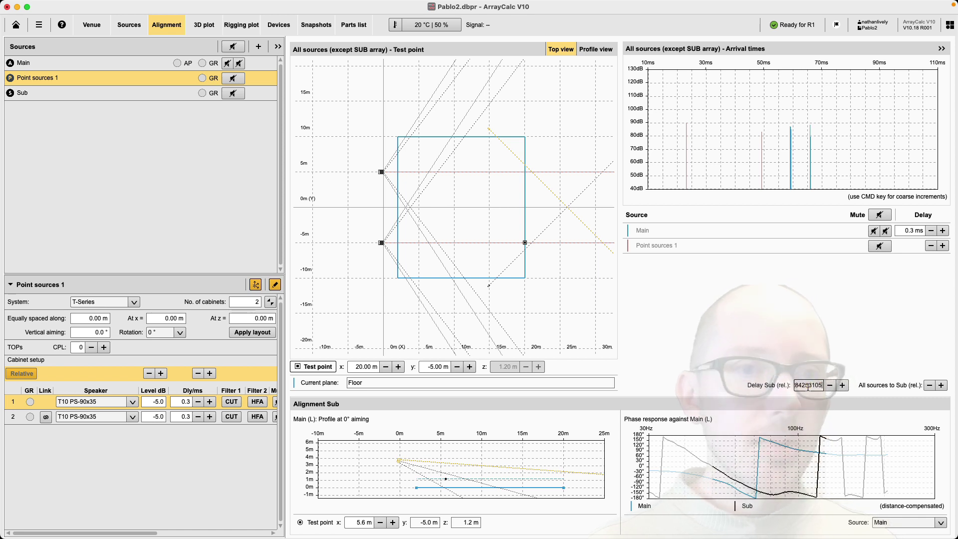
{"action": "key", "text": "Return"}
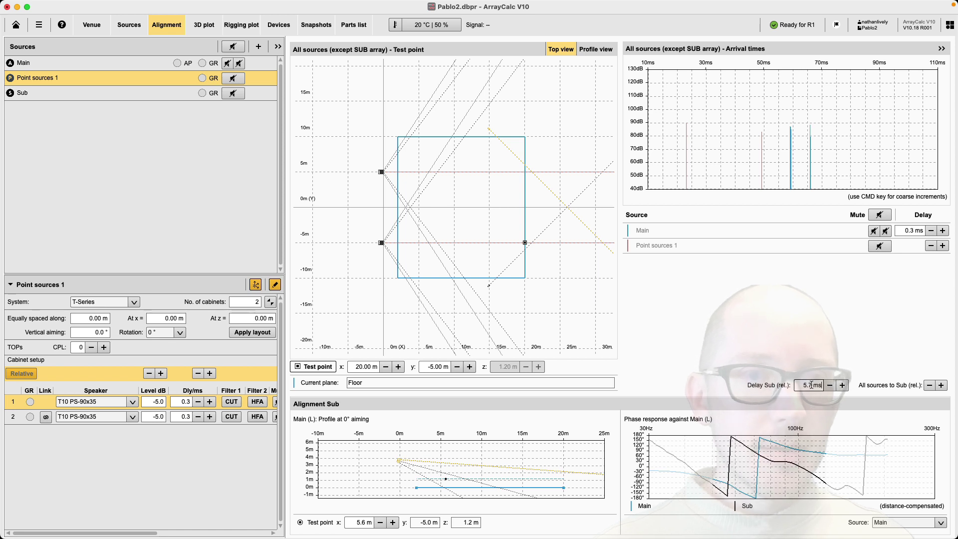
{"action": "key", "text": "super+Tab"}
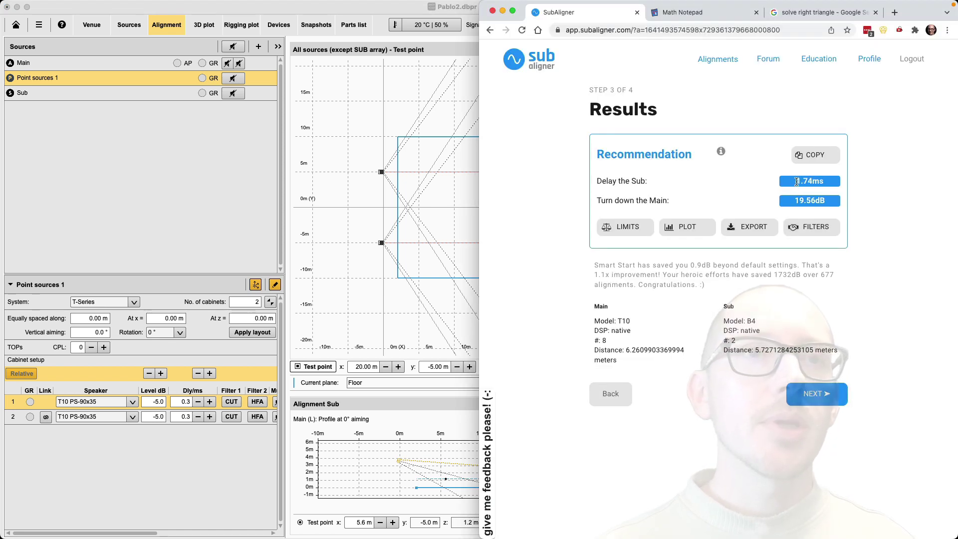
{"action": "key", "text": "super+Tab"}
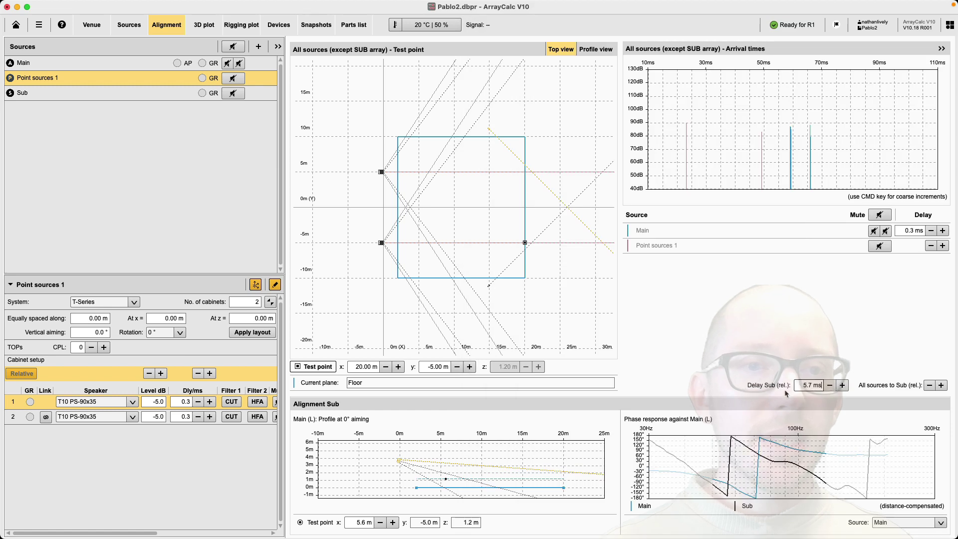
{"action": "key", "text": "Return"}
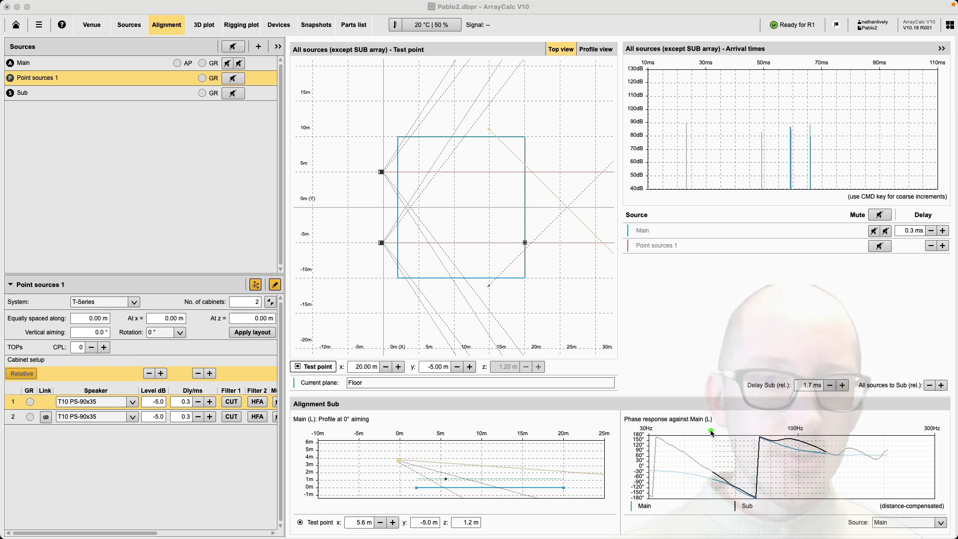
{"action": "mouse_move", "coordinate": [712, 433]}
{"action": "left_mouse_down"}
{"action": "mouse_move", "coordinate": [753, 470]}
{"action": "mouse_move", "coordinate": [832, 512]}
{"action": "left_mouse_up"}
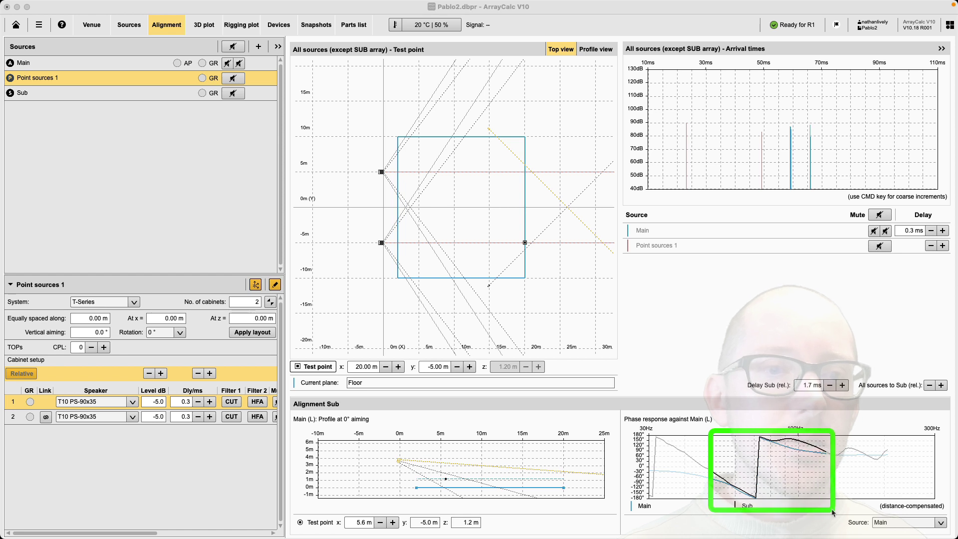
{"action": "left_click", "coordinate": [777, 455]}
- Plot SubAligner's magnitude and phase curves for the recommended alignment, then return to ArrayCalc
{"action": "key", "text": "super+Tab"}
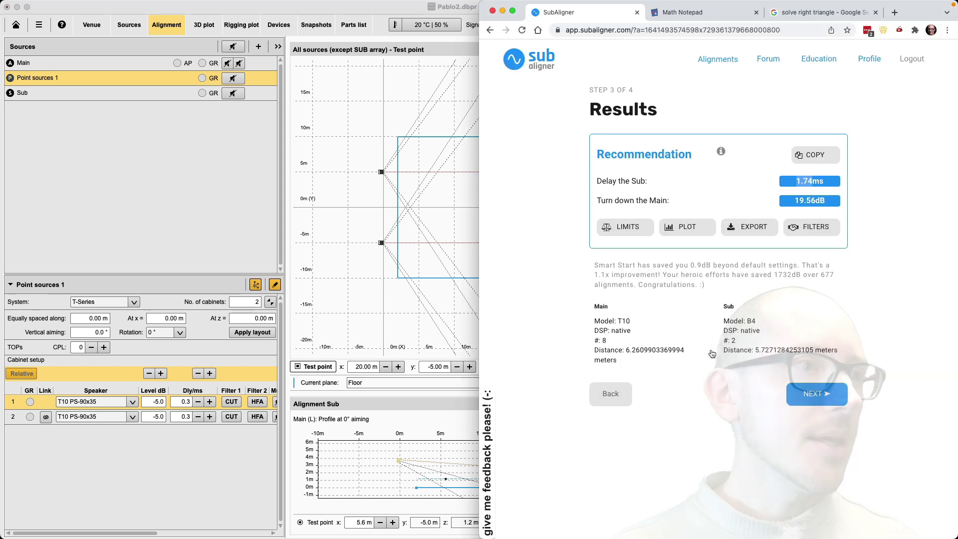
{"action": "left_click", "coordinate": [687, 282]}
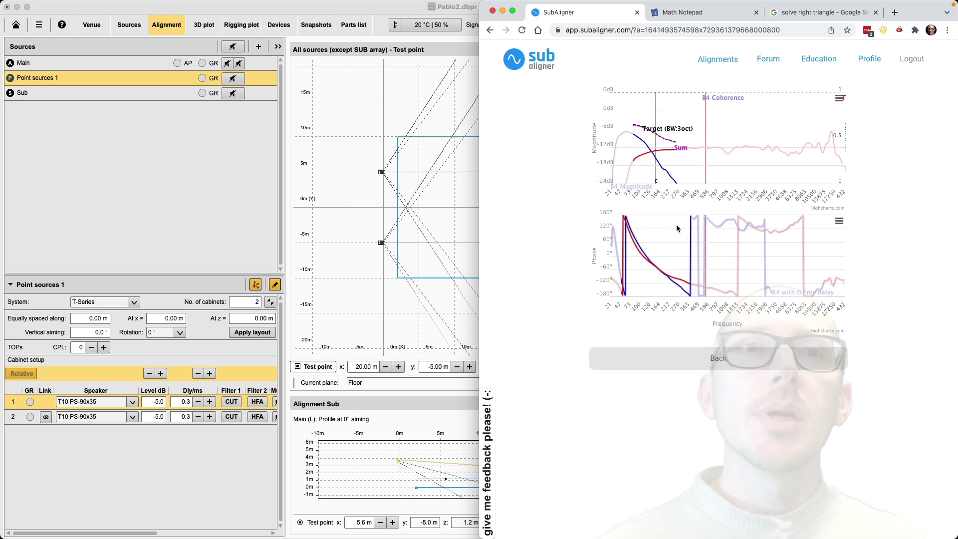
{"action": "mouse_move", "coordinate": [645, 272]}
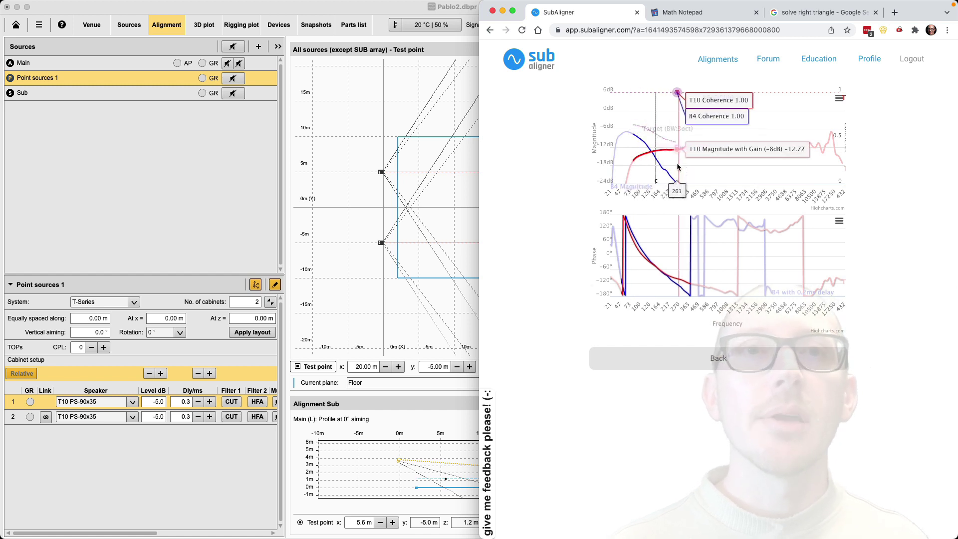
{"action": "key", "text": "super+Tab"}
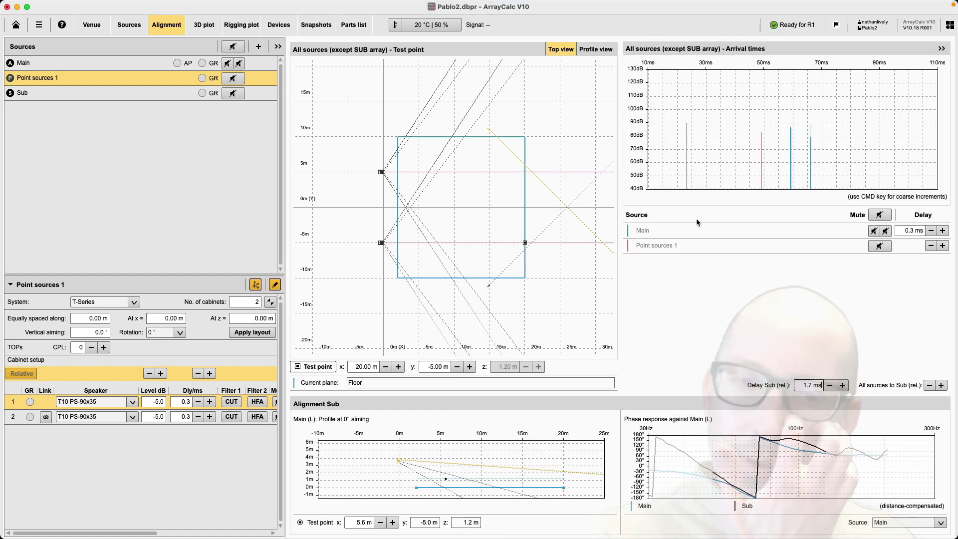
{"action": "left_click_drag", "start_coordinate": [710, 430], "coordinate": [828, 512]}
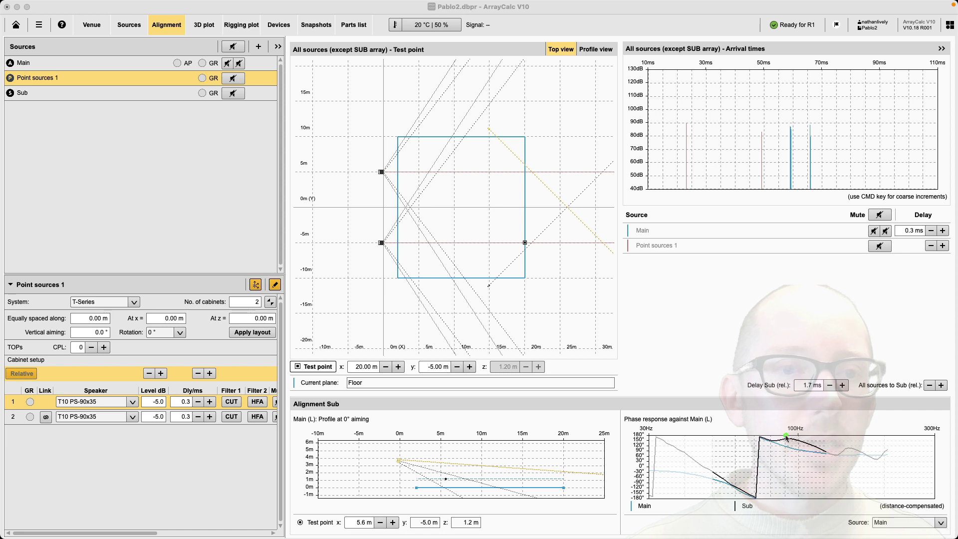
{"action": "mouse_move", "coordinate": [771, 434]}
{"action": "left_mouse_down"}
{"action": "mouse_move", "coordinate": [888, 505]}
{"action": "mouse_move", "coordinate": [811, 501]}
{"action": "mouse_move", "coordinate": [914, 502]}
{"action": "left_mouse_up"}
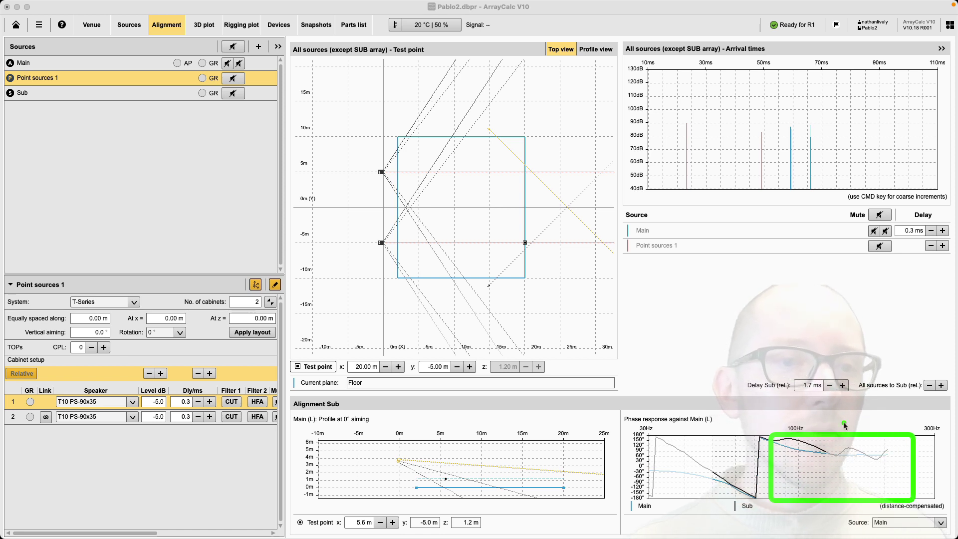
{"action": "key", "text": "Escape"}
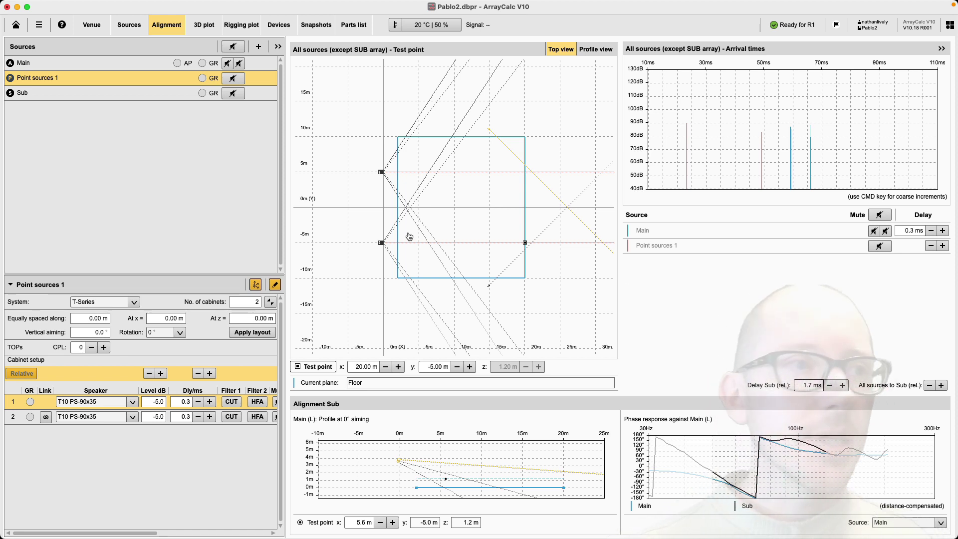
- Go back past SubAligner's results and start a new alignment at the Main step
{"action": "key", "text": "super+Tab"}
{"action": "left_click", "coordinate": [723, 356]}
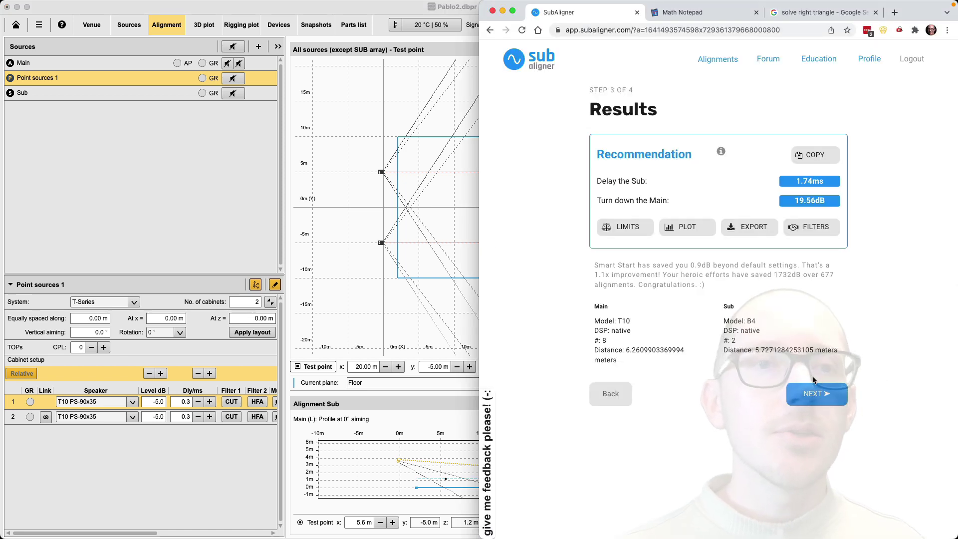
{"action": "left_click", "coordinate": [815, 393]}
{"action": "left_click", "coordinate": [819, 310]}
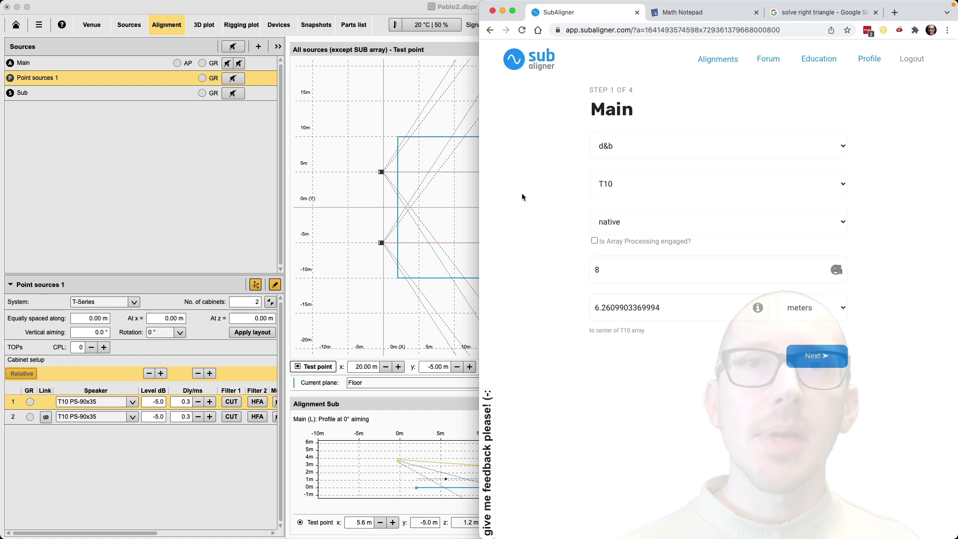
- Set the Main to one 1:1 Matched Reference cabinet for manufacturer, model and preset
{"action": "left_click", "coordinate": [639, 146]}
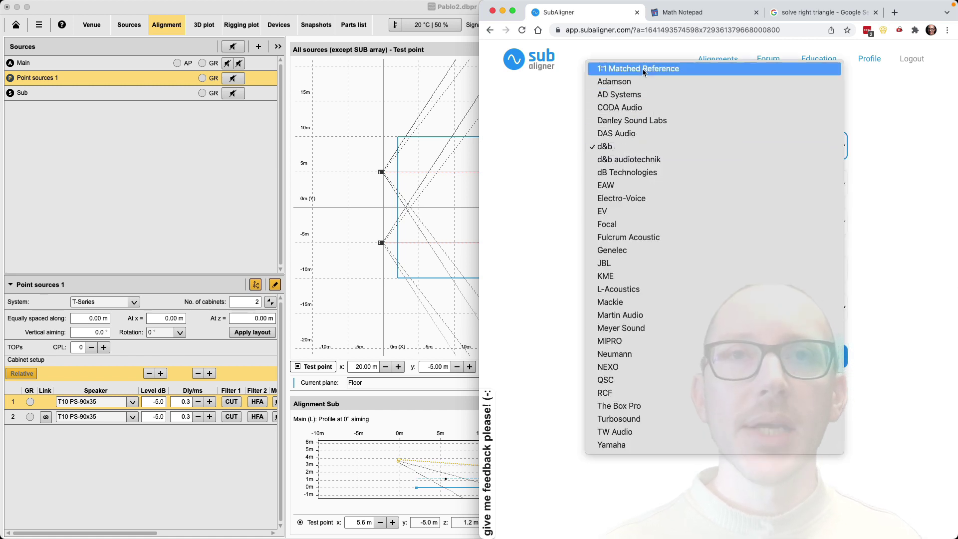
{"action": "left_click", "coordinate": [643, 70]}
{"action": "left_click", "coordinate": [623, 187]}
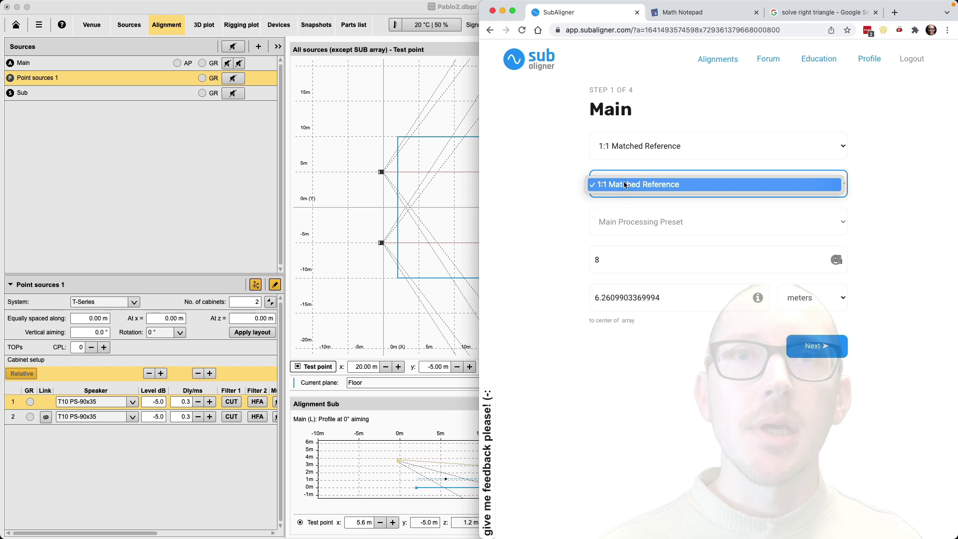
{"action": "left_click", "coordinate": [623, 185]}
{"action": "left_click", "coordinate": [617, 223]}
{"action": "left_click", "coordinate": [615, 222]}
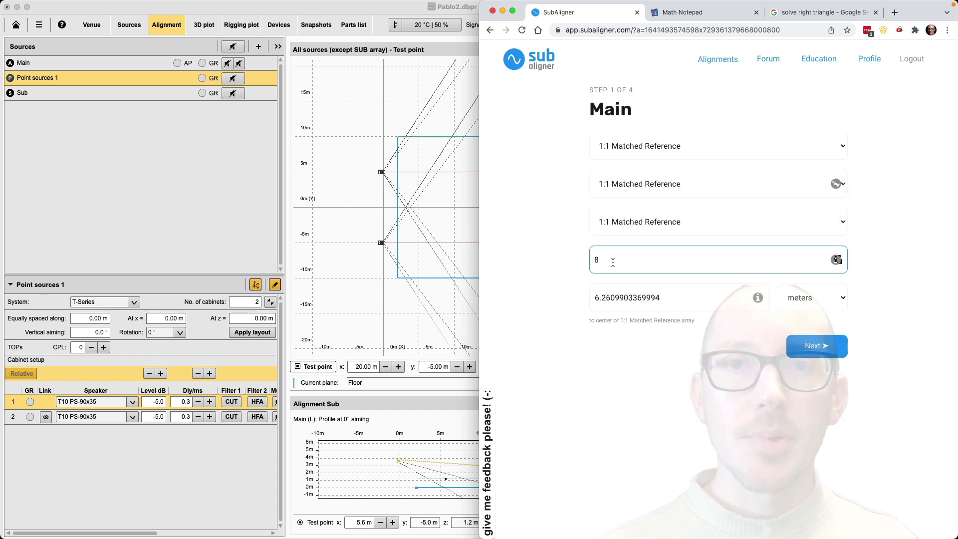
{"action": "key", "text": "Tab"}
{"action": "type", "text": "1"}
{"action": "key", "text": "Tab"}
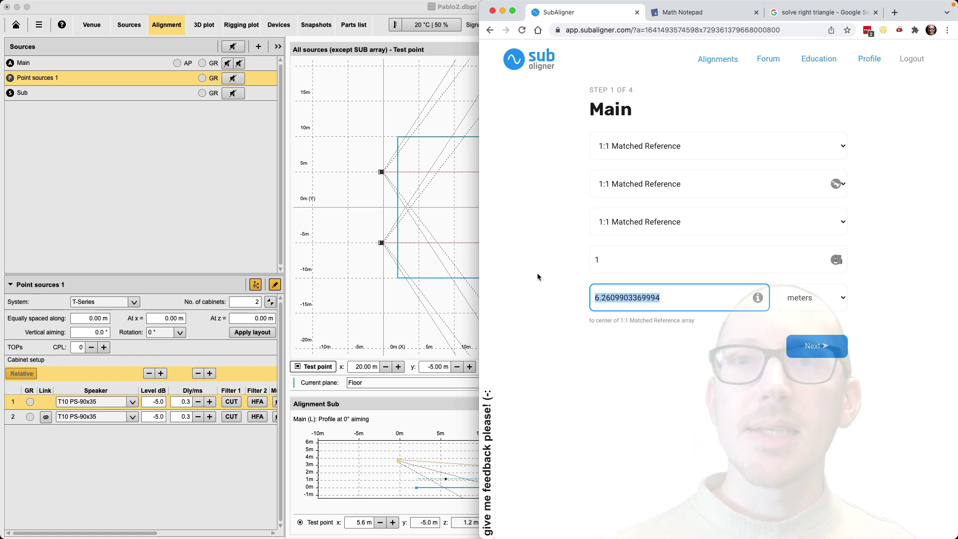
- Edit side a to 4 - 1.2 in Math Notepad so c recalculates to 6.2609903369994
{"action": "left_click", "coordinate": [679, 19]}
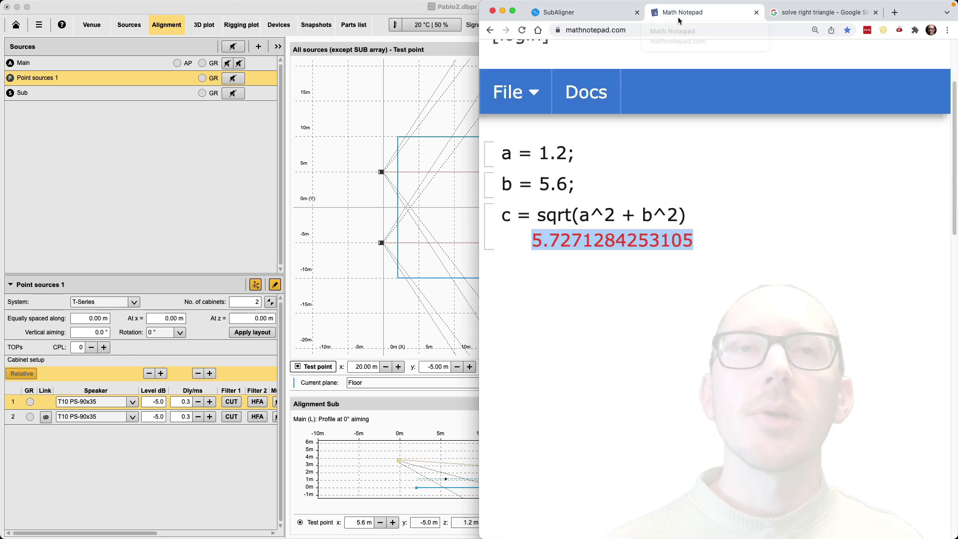
{"action": "left_click", "coordinate": [568, 155]}
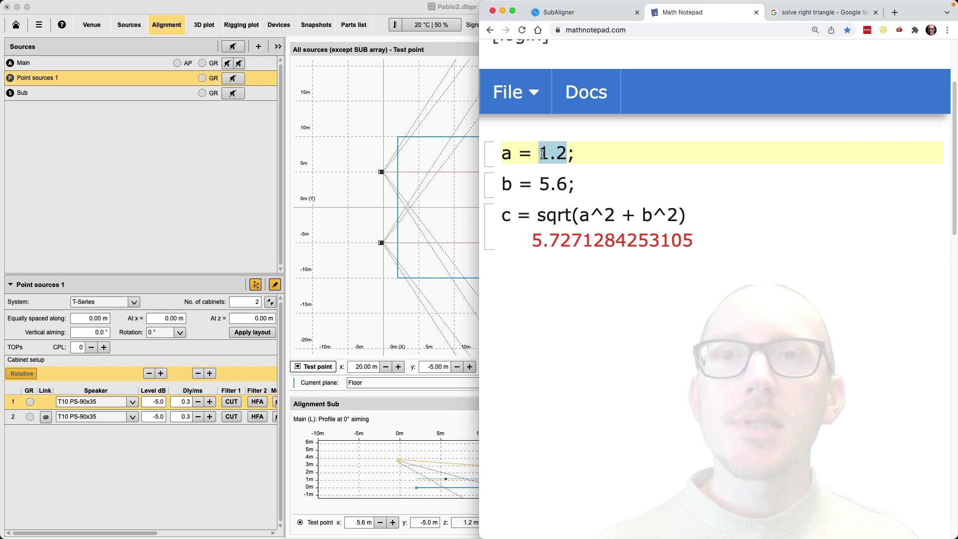
{"action": "left_click", "coordinate": [414, 4]}
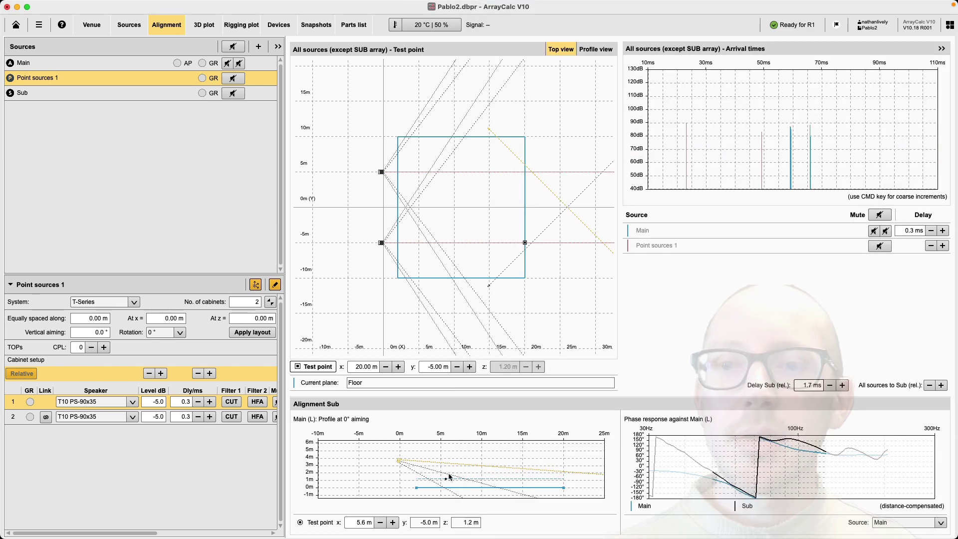
{"action": "key", "text": "super+Tab"}
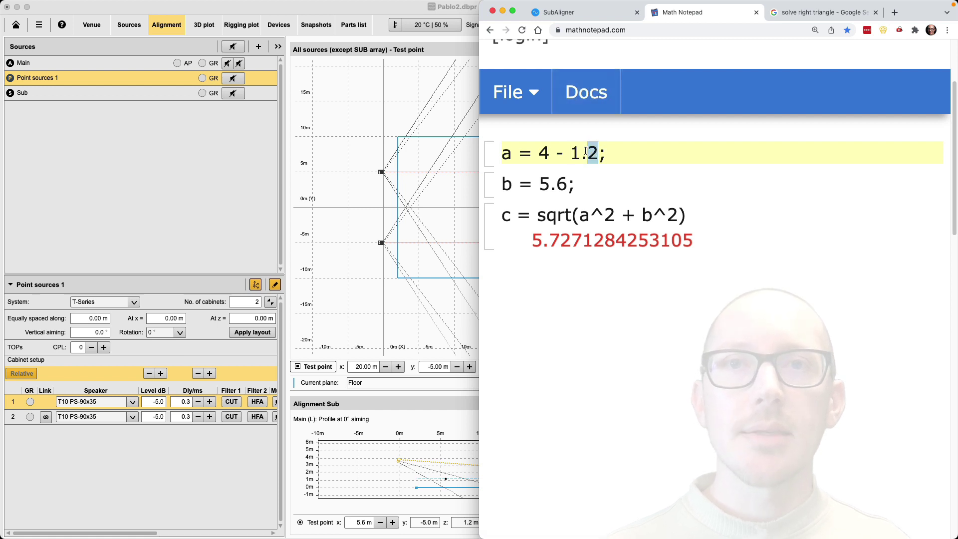
{"action": "left_click", "coordinate": [563, 183]}
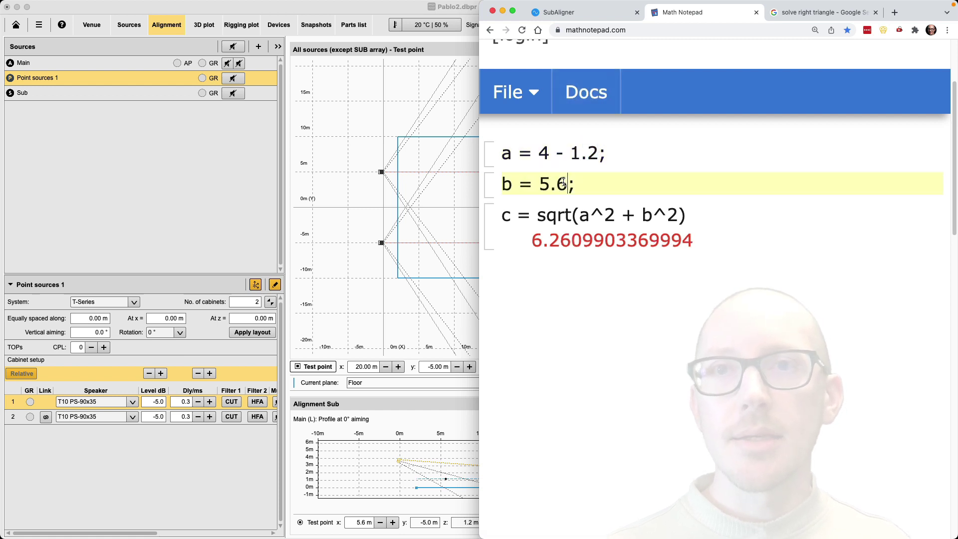
{"action": "key", "text": "super+Tab"}
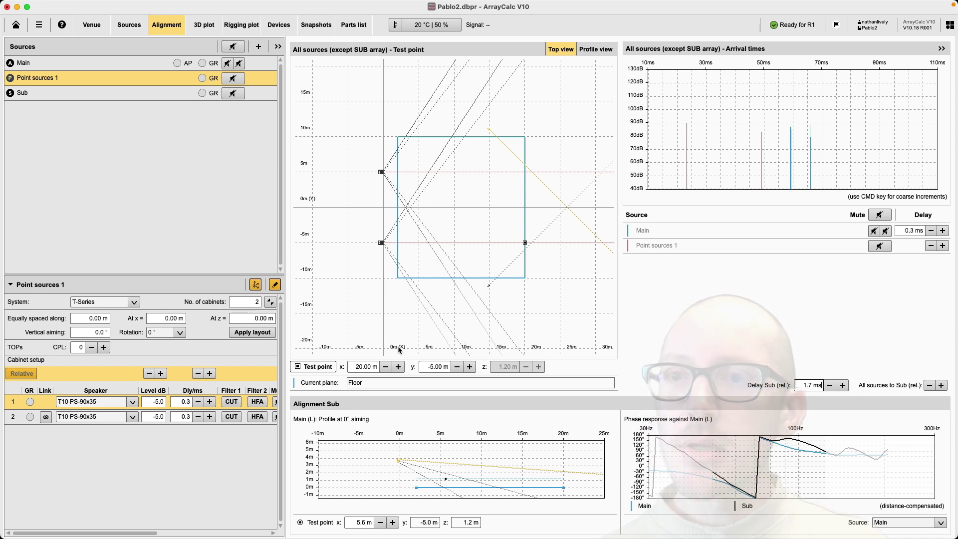
- Read Plane 2's 4.00 m and 1.20 m corner heights on the Venue page, then return to Alignment
{"action": "left_click", "coordinate": [91, 26]}
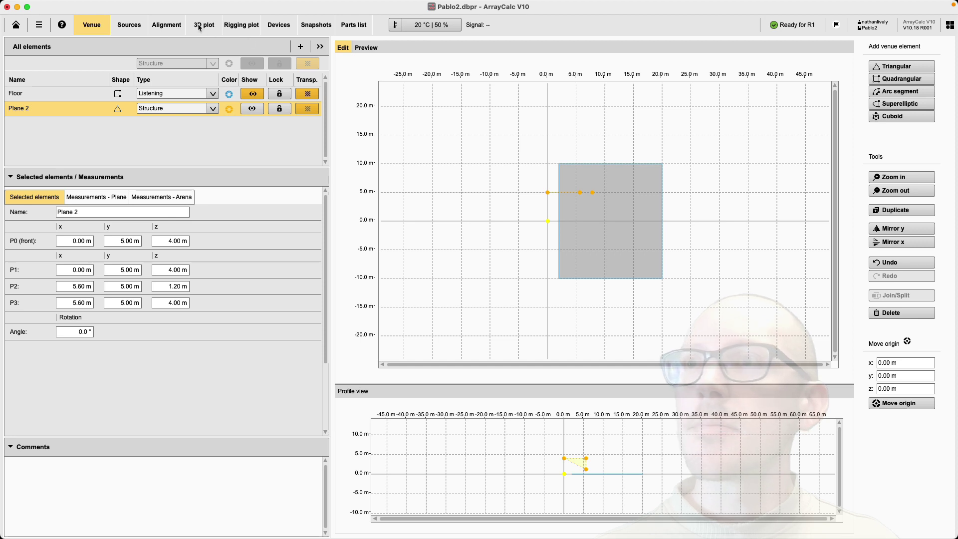
{"action": "left_click", "coordinate": [167, 26]}
- Change side b to 20 in Math Notepad and copy the 20.195048898183 result
{"action": "key", "text": "super+Tab"}
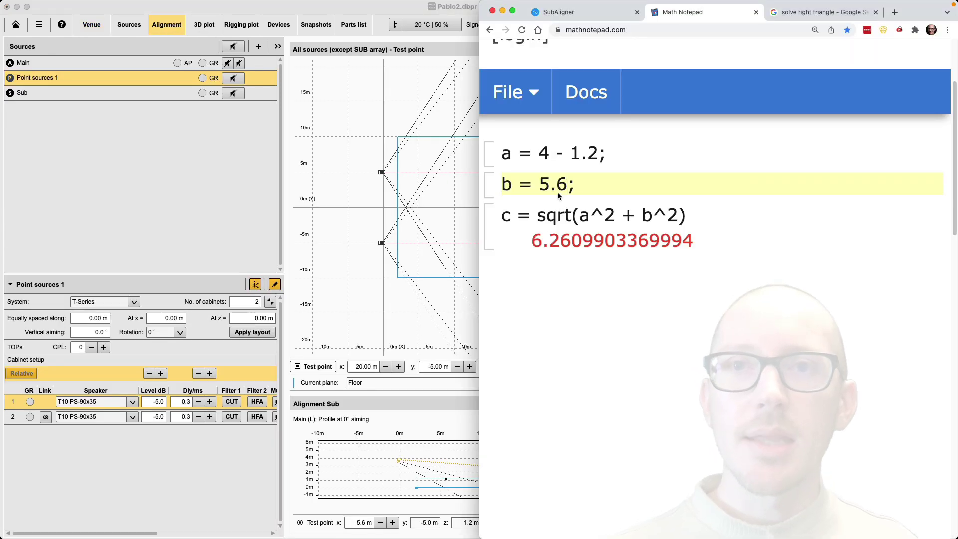
{"action": "left_click", "coordinate": [569, 180]}
{"action": "type", "text": "20"}
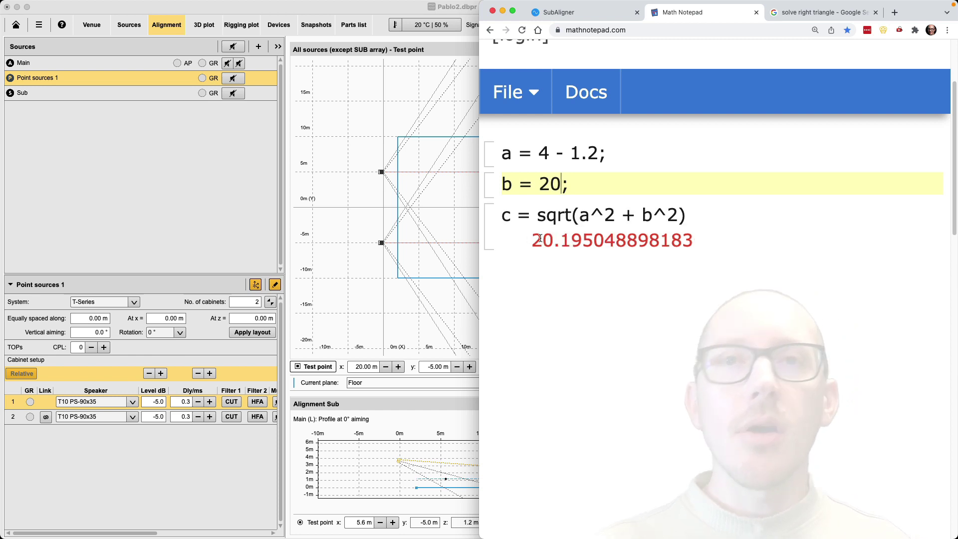
{"action": "double_click", "coordinate": [540, 239]}
{"action": "key", "text": "super+c"}
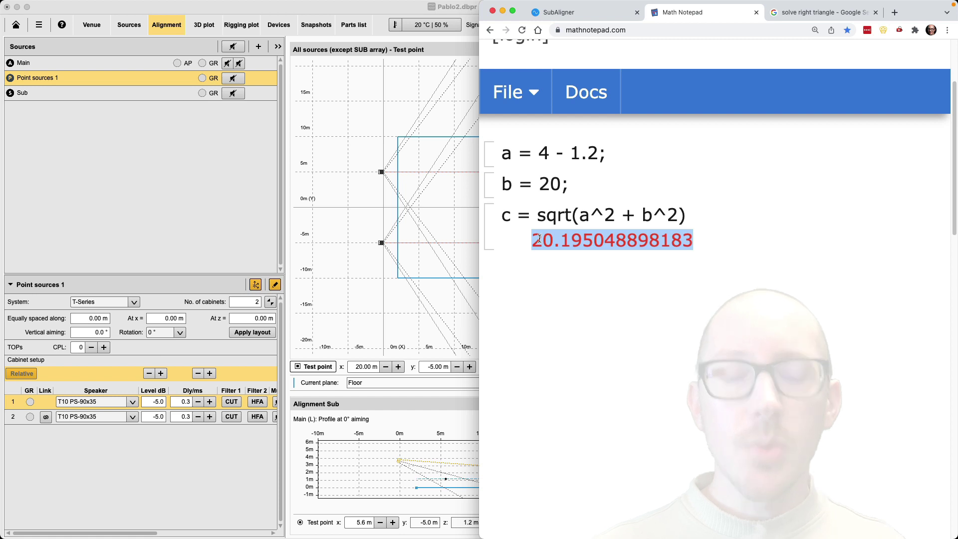
- Paste 20.195048898183 as SubAligner's Main distance and advance to the Sub step
{"action": "left_click", "coordinate": [600, 10]}
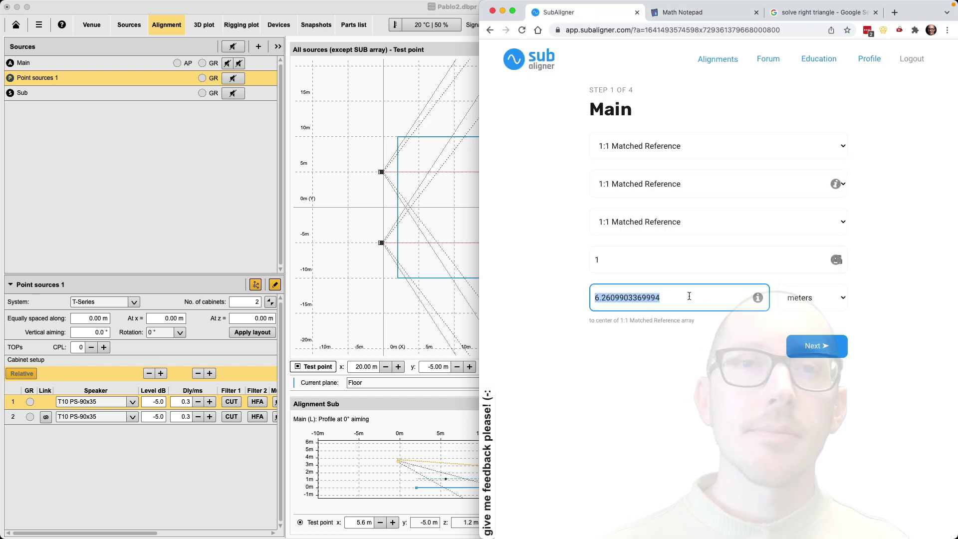
{"action": "key", "text": "super+v"}
{"action": "left_click", "coordinate": [821, 351]}
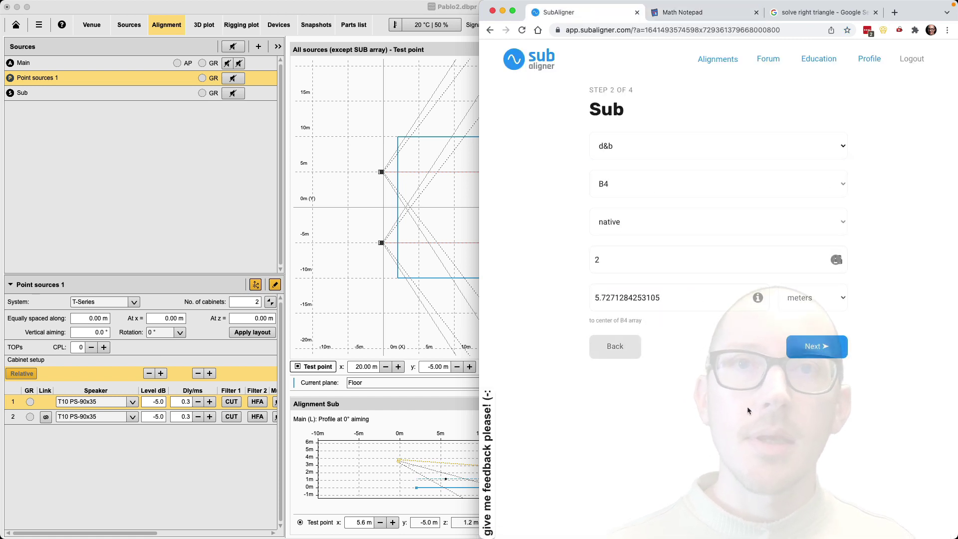
{"action": "key", "text": "super+Tab"}
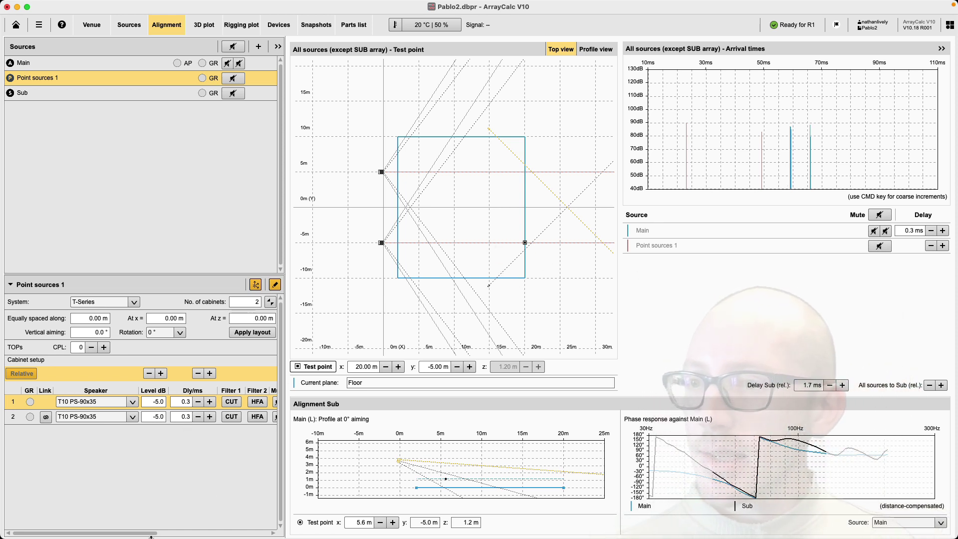
- Sketch lines, a dot and a box around the test point on the coverage plot
{"action": "mouse_move", "coordinate": [145, 535]}
{"action": "left_mouse_down"}
{"action": "mouse_move", "coordinate": [242, 535]}
{"action": "mouse_move", "coordinate": [144, 533]}
{"action": "left_mouse_up"}
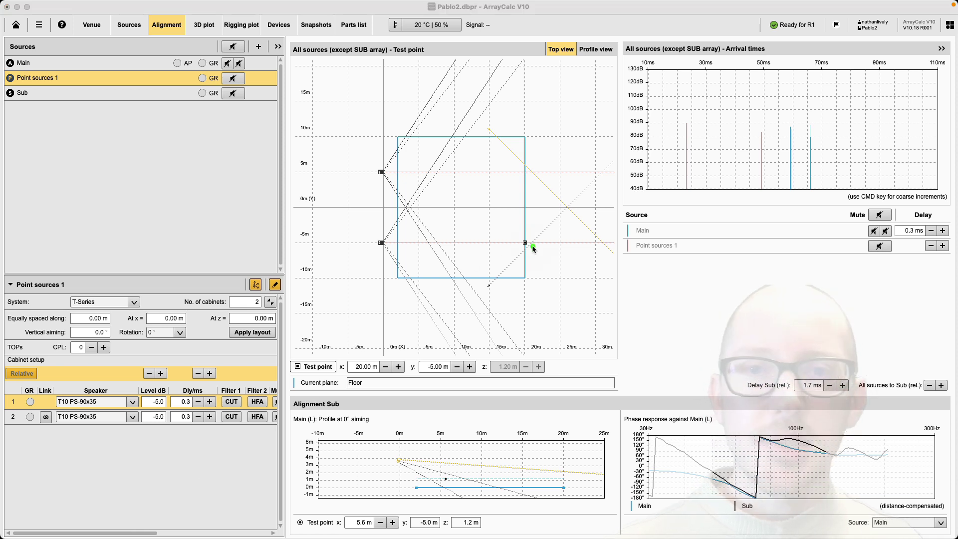
{"action": "left_click", "coordinate": [517, 250]}
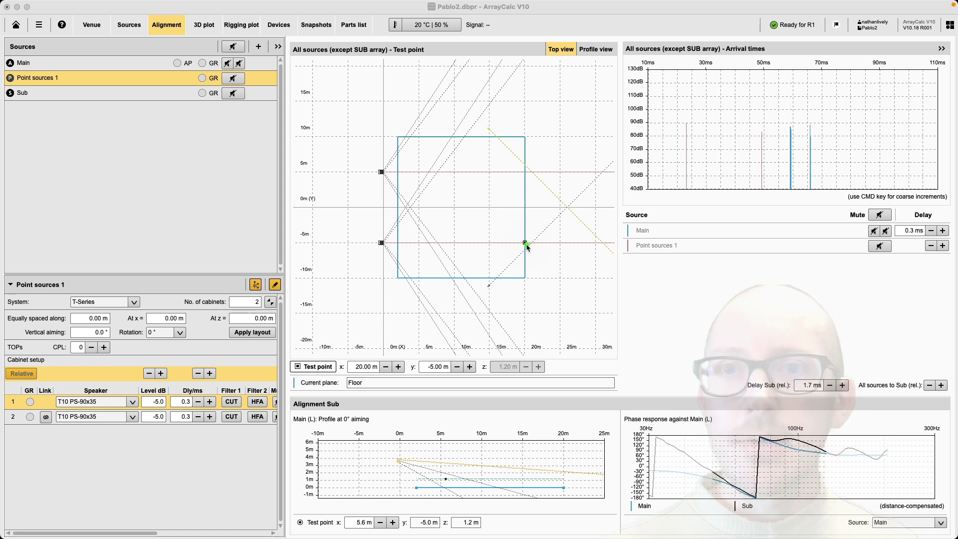
{"action": "left_click_drag", "start_coordinate": [508, 259], "coordinate": [500, 276]}
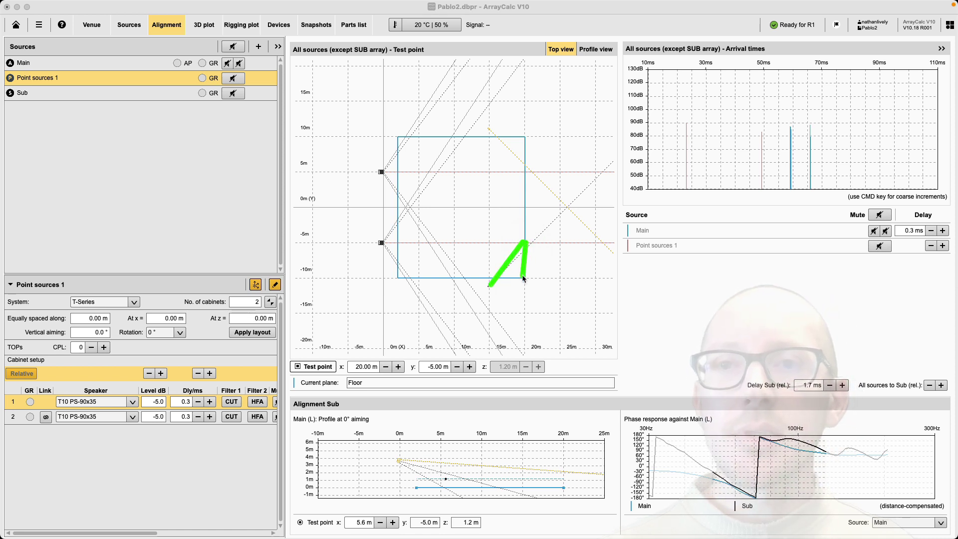
{"action": "left_click_drag", "start_coordinate": [524, 286], "coordinate": [494, 284]}
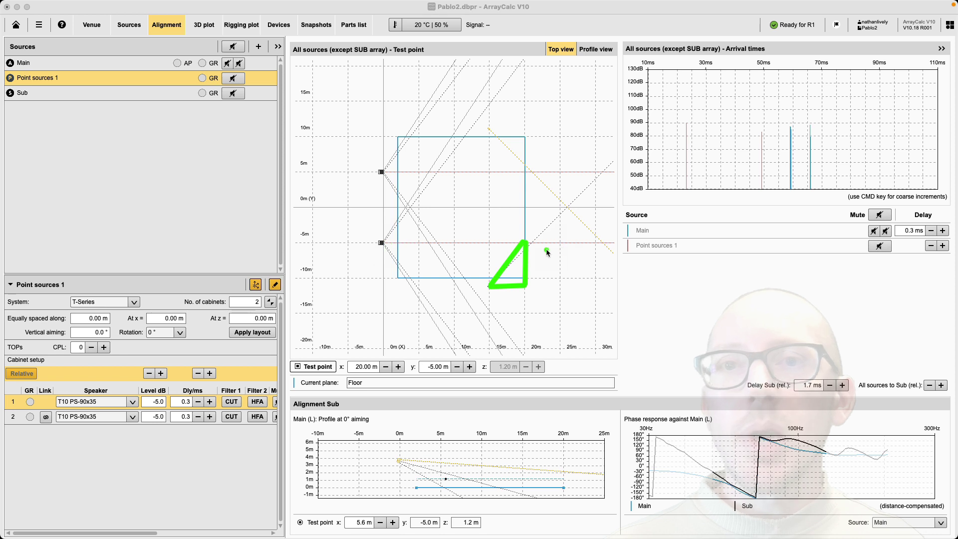
{"action": "left_click", "coordinate": [531, 160]}
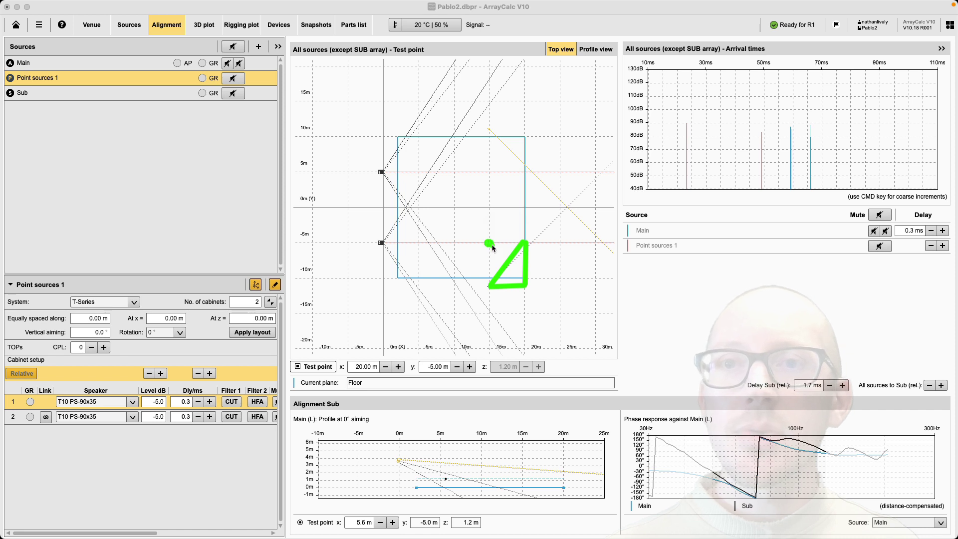
{"action": "left_click_drag", "start_coordinate": [489, 244], "coordinate": [487, 280]}
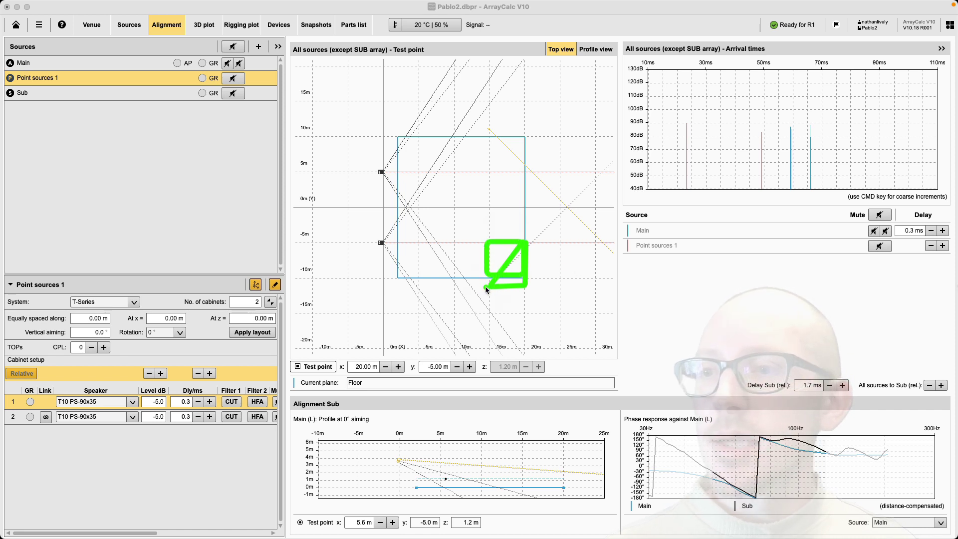
- Clear the markup and scroll Point sources to show X 15, Y ±11, Z 2 m and ±45° aiming
{"action": "key", "text": "Escape"}
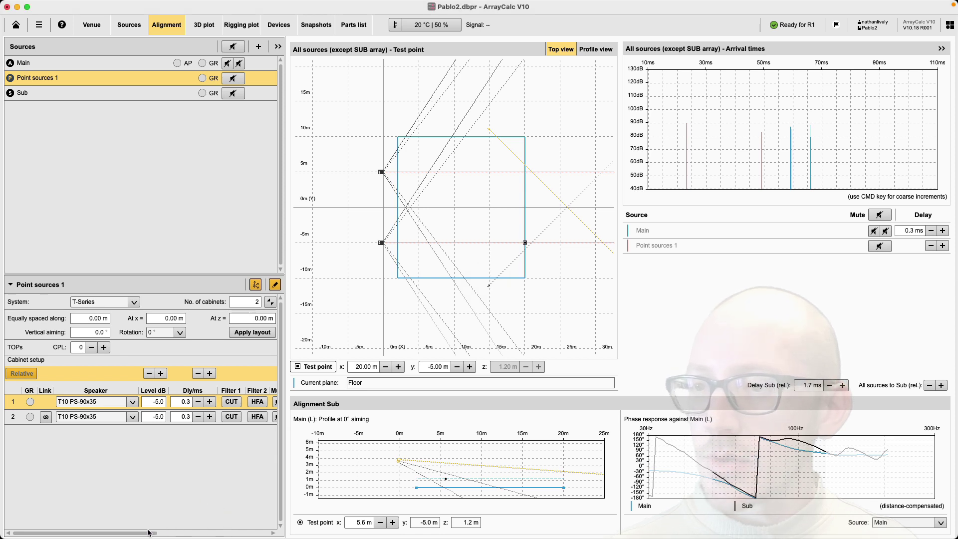
{"action": "left_click_drag", "start_coordinate": [149, 533], "coordinate": [232, 532]}
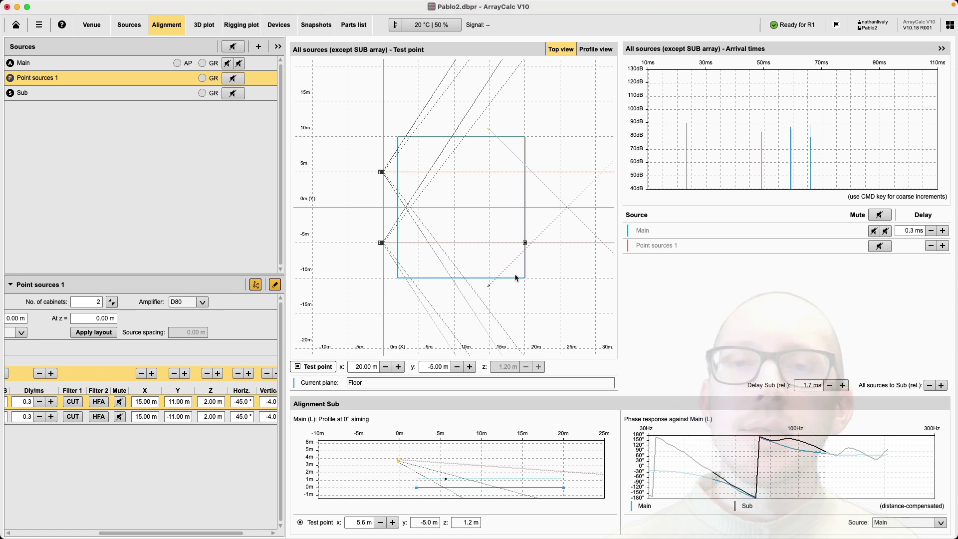
{"action": "key", "text": "super+Tab"}
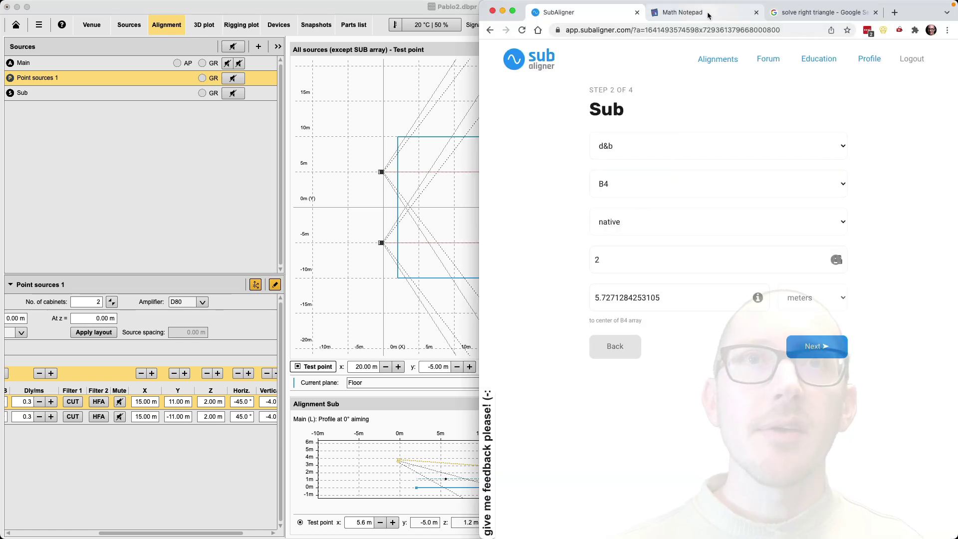
- Set side a to 6 and side b to 20 - 15, then copy the 7.8102496759067 result
{"action": "left_click", "coordinate": [683, 12]}
{"action": "left_click_drag", "start_coordinate": [599, 154], "coordinate": [544, 156]}
{"action": "type", "text": "6"}
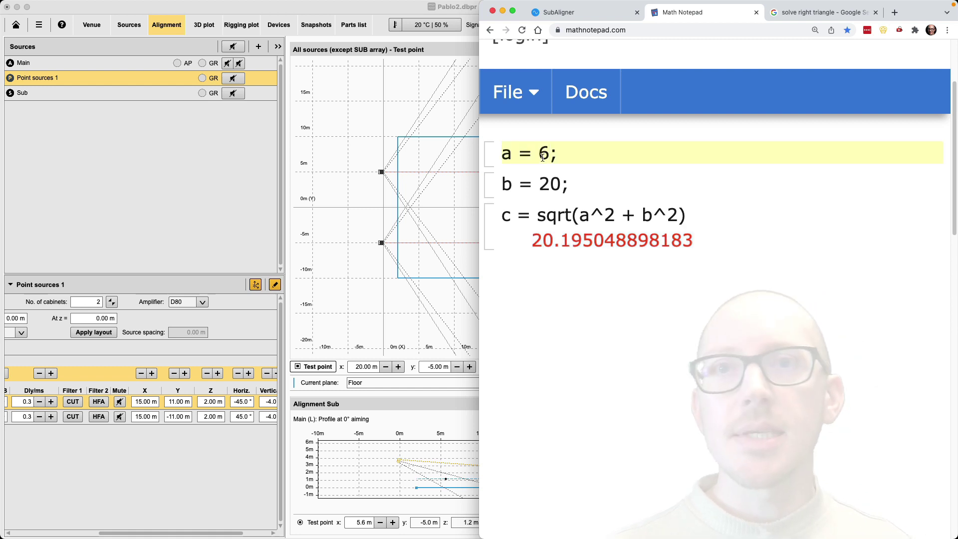
{"action": "left_click_drag", "start_coordinate": [561, 183], "coordinate": [540, 186]}
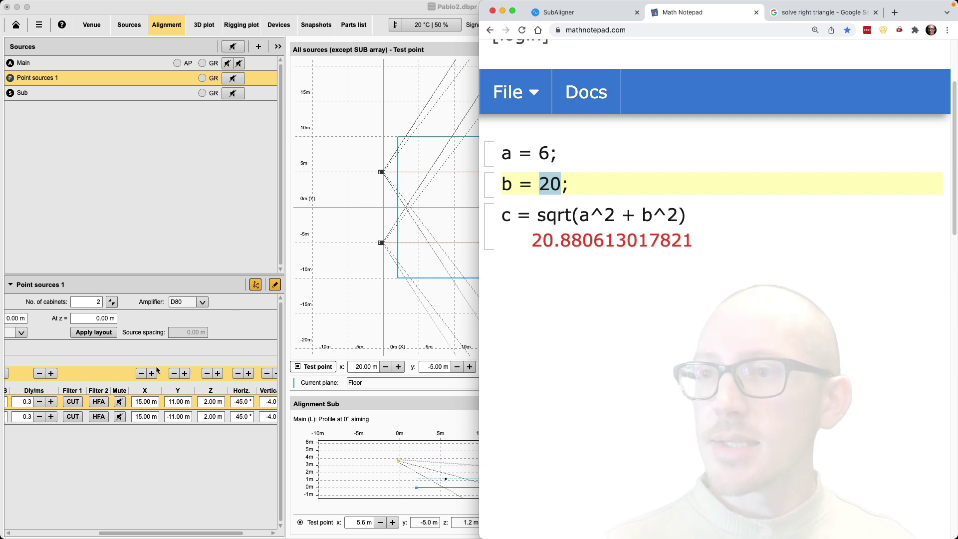
{"action": "type", "text": "15"}
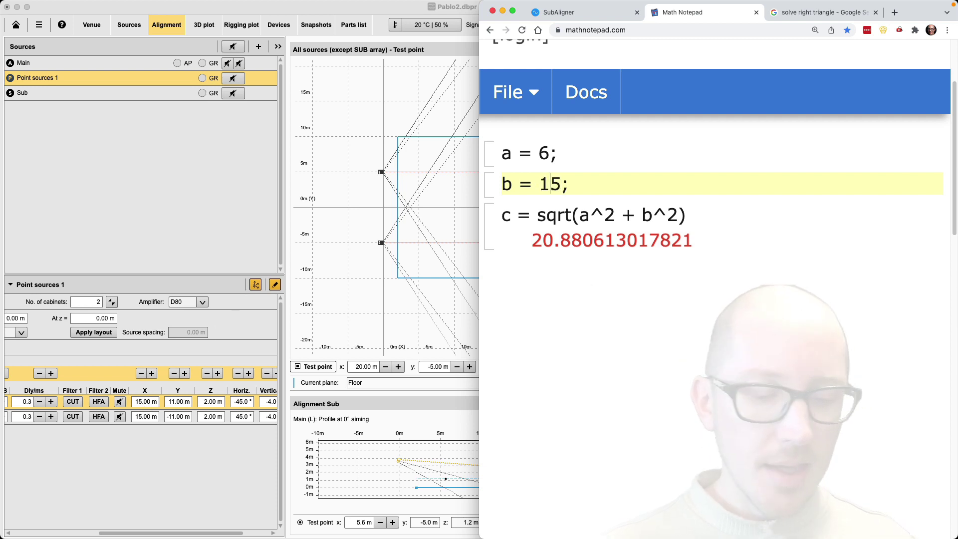
{"action": "left_click", "coordinate": [550, 184]}
{"action": "type", "text": "20"}
{"action": "key", "text": "BackSpace"}
{"action": "key", "text": "BackSpace"}
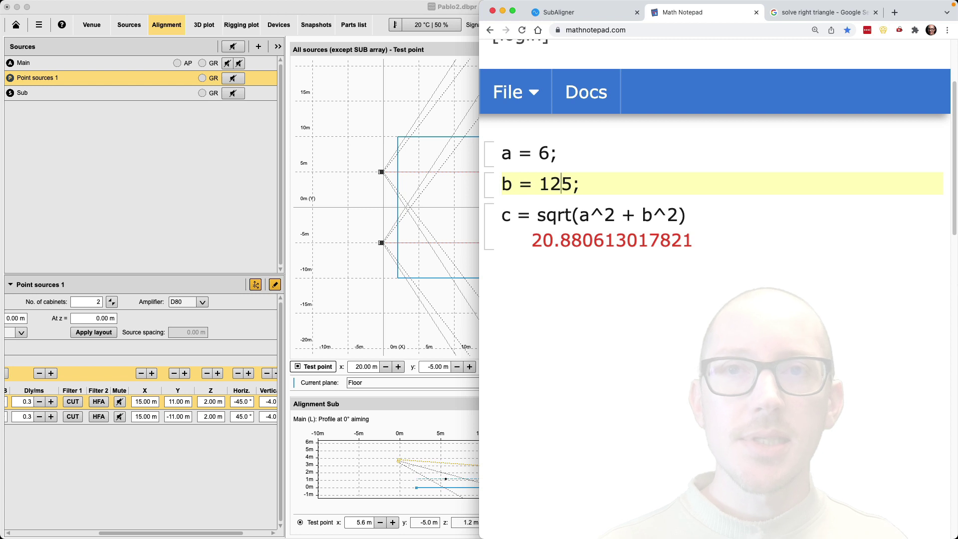
{"action": "left_click", "coordinate": [540, 183]}
{"action": "type", "text": "20 -"}
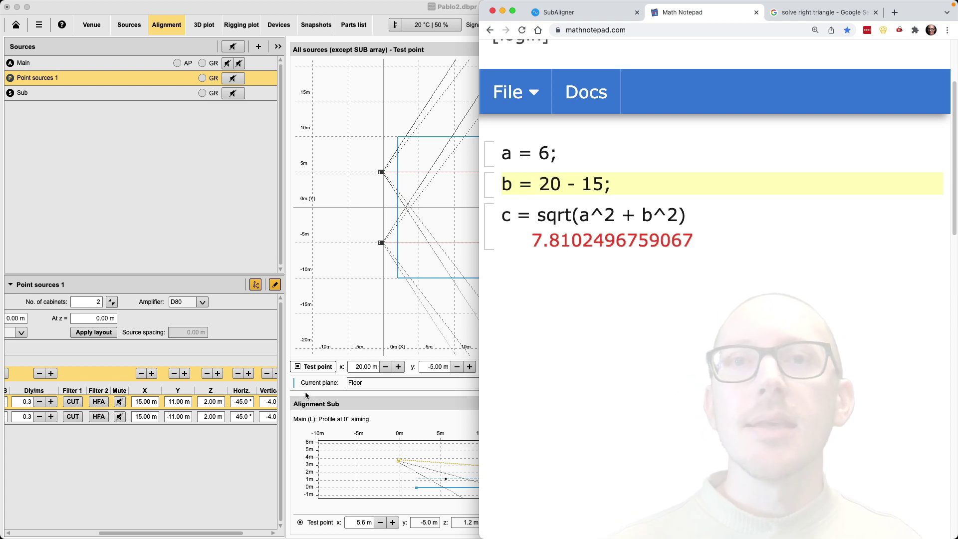
{"action": "double_click", "coordinate": [544, 238]}
{"action": "key", "text": "super+c"}
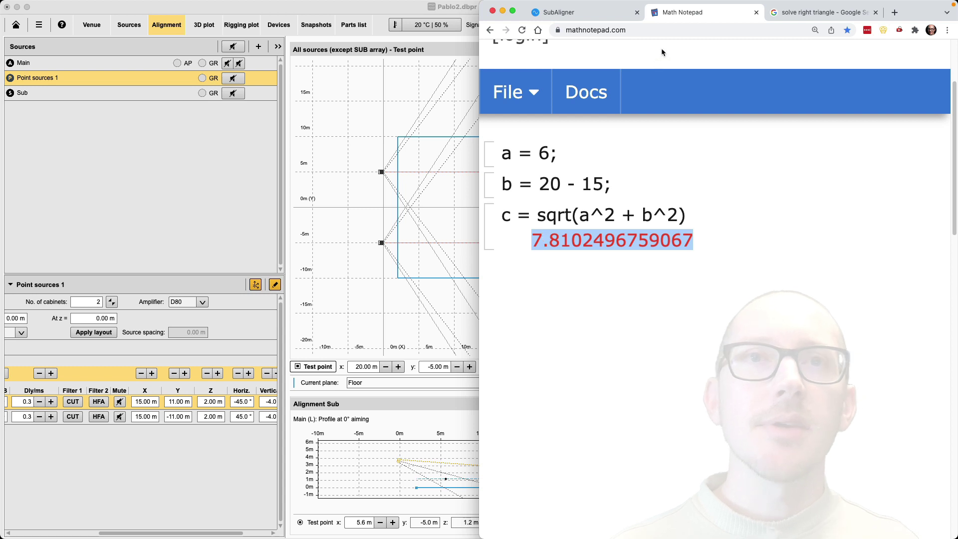
{"action": "left_click", "coordinate": [574, 12]}
- Enter 7.8102496759067 as the Sub distance with 1 cabinet, then dismiss the error alert
{"action": "double_click", "coordinate": [699, 297]}
{"action": "key", "text": "super+v"}
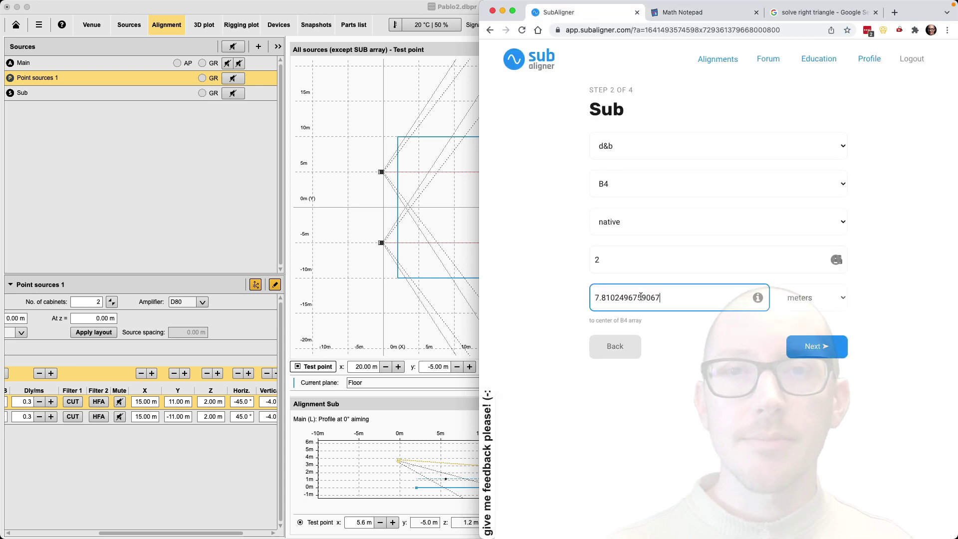
{"action": "key", "text": "shift+Tab"}
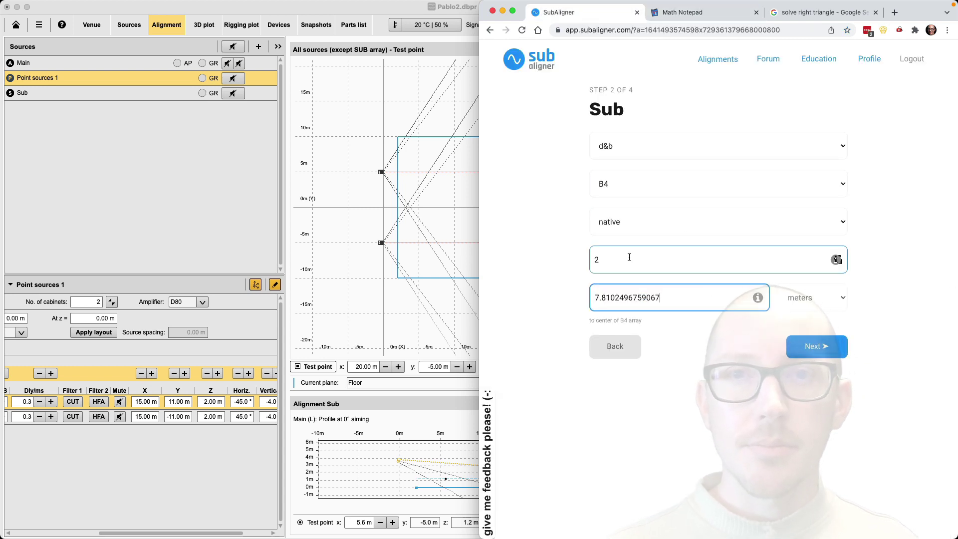
{"action": "type", "text": "1"}
{"action": "left_click", "coordinate": [811, 347]}
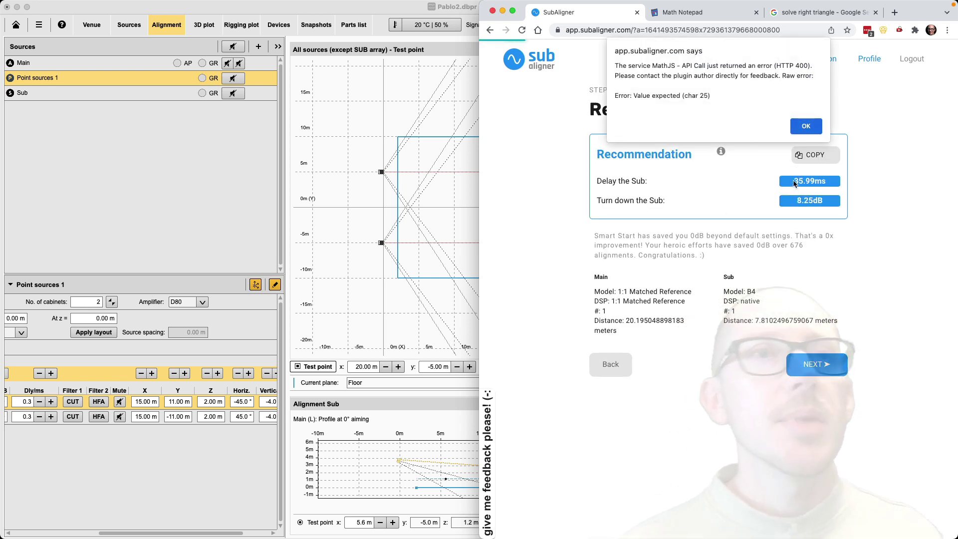
{"action": "left_click", "coordinate": [811, 127]}
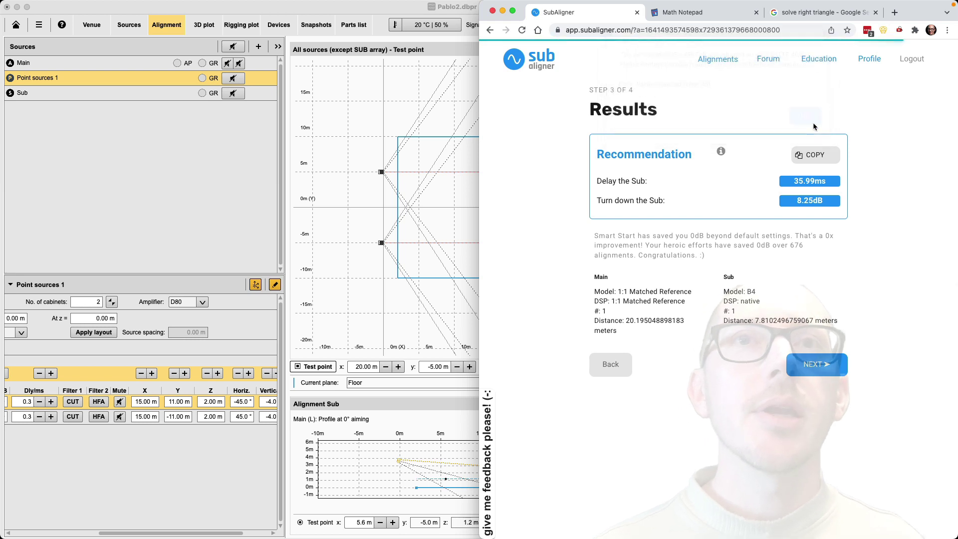
- Set the Sub to 1:1 Matched Reference, recalculate, and copy the 35.99 ms delay
{"action": "left_click", "coordinate": [616, 363]}
{"action": "left_click", "coordinate": [659, 150]}
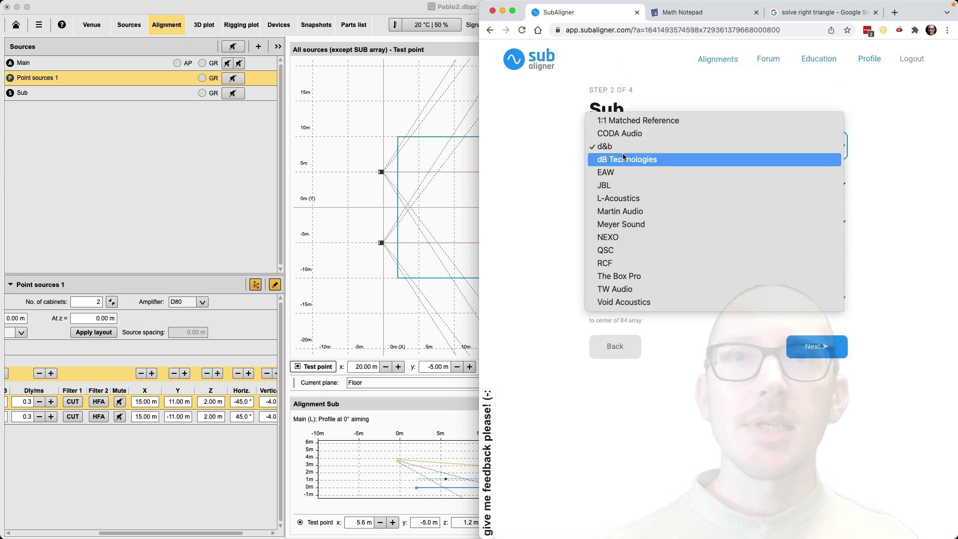
{"action": "left_click", "coordinate": [644, 122]}
{"action": "left_click", "coordinate": [633, 182]}
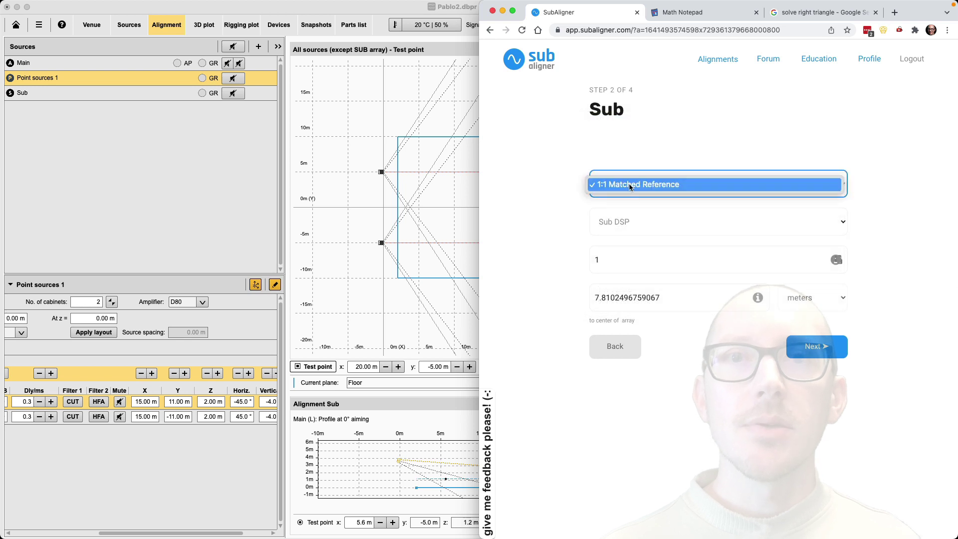
{"action": "left_click", "coordinate": [633, 182]}
{"action": "left_click", "coordinate": [631, 222]}
{"action": "left_click", "coordinate": [630, 222]}
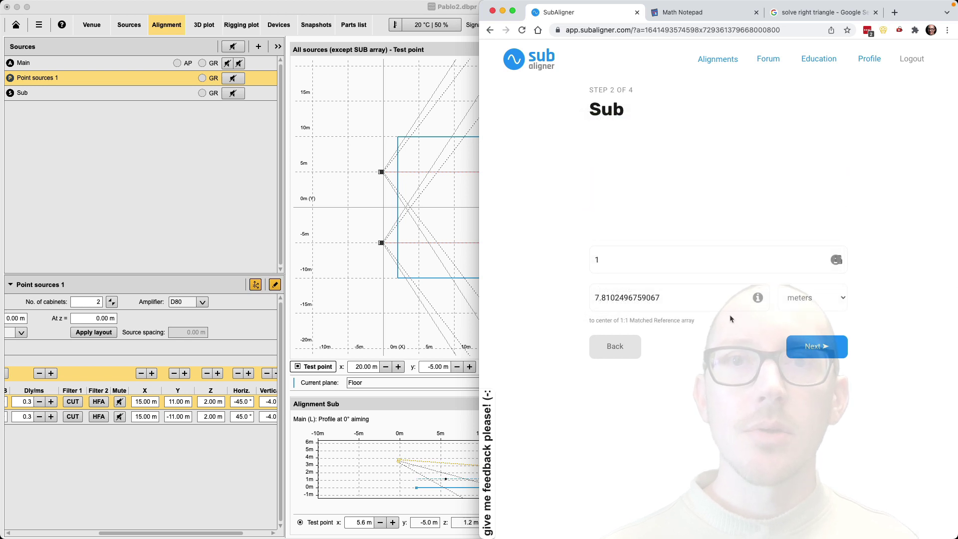
{"action": "left_click", "coordinate": [815, 346]}
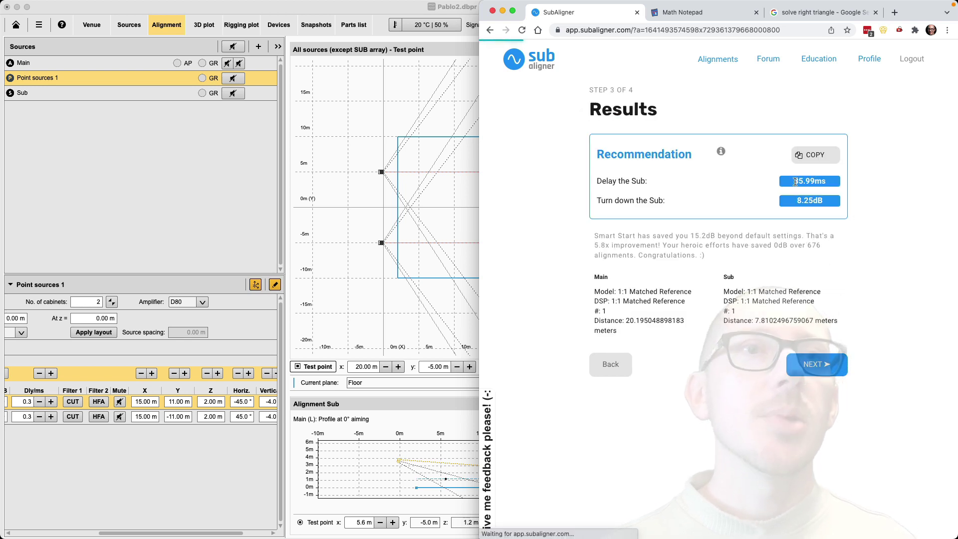
{"action": "left_click_drag", "start_coordinate": [794, 182], "coordinate": [826, 181]}
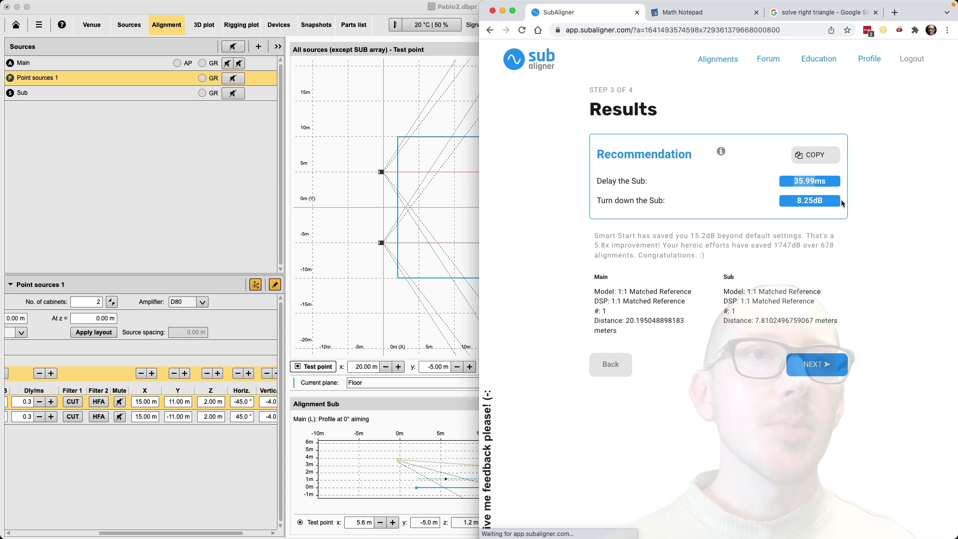
{"action": "key", "text": "super+Tab"}
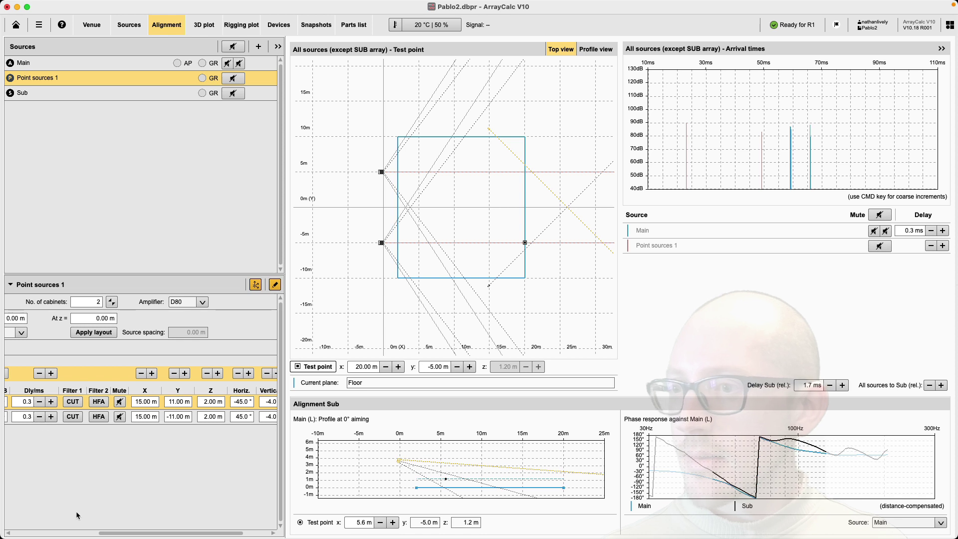
- Enter a 36 ms delay for the second Point sources 1 cabinet
{"action": "left_click", "coordinate": [50, 533]}
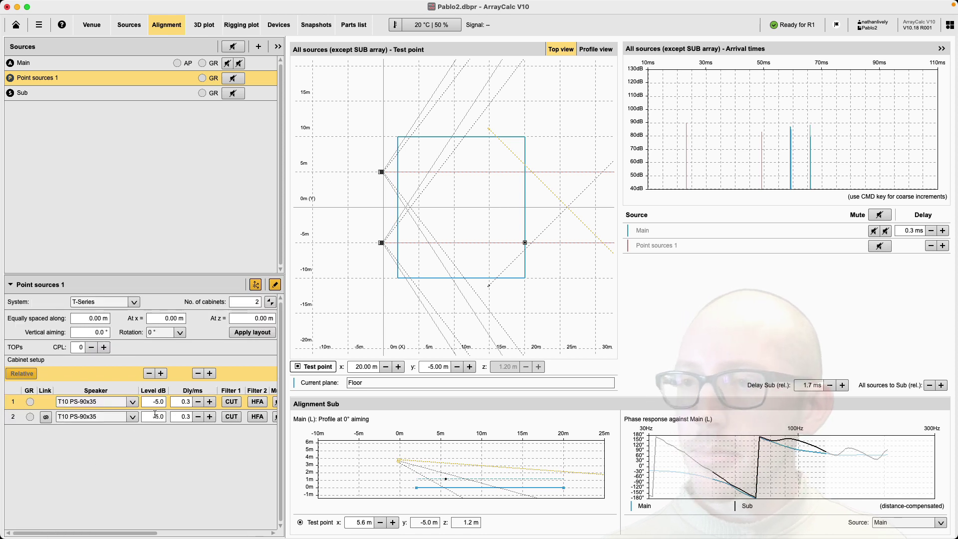
{"action": "left_click", "coordinate": [176, 416]}
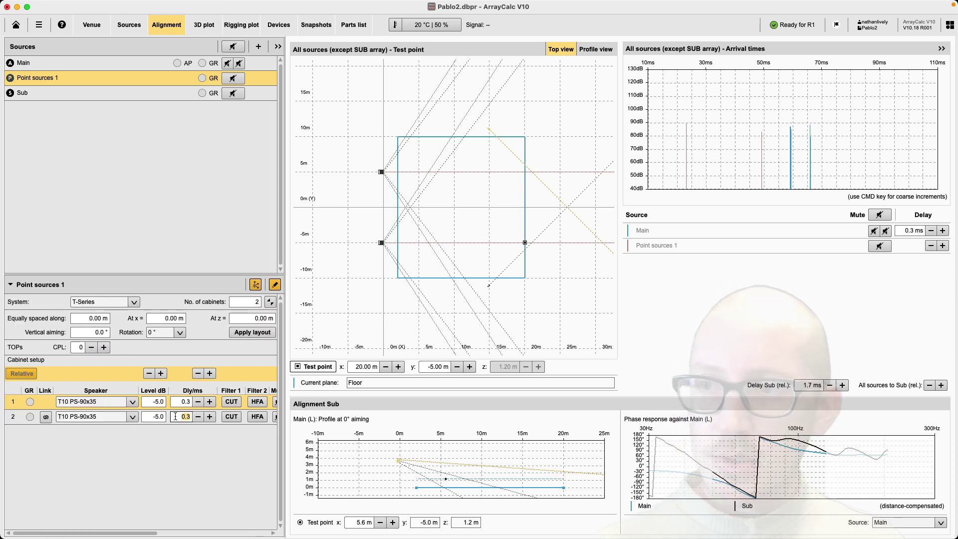
{"action": "type", "text": "36"}
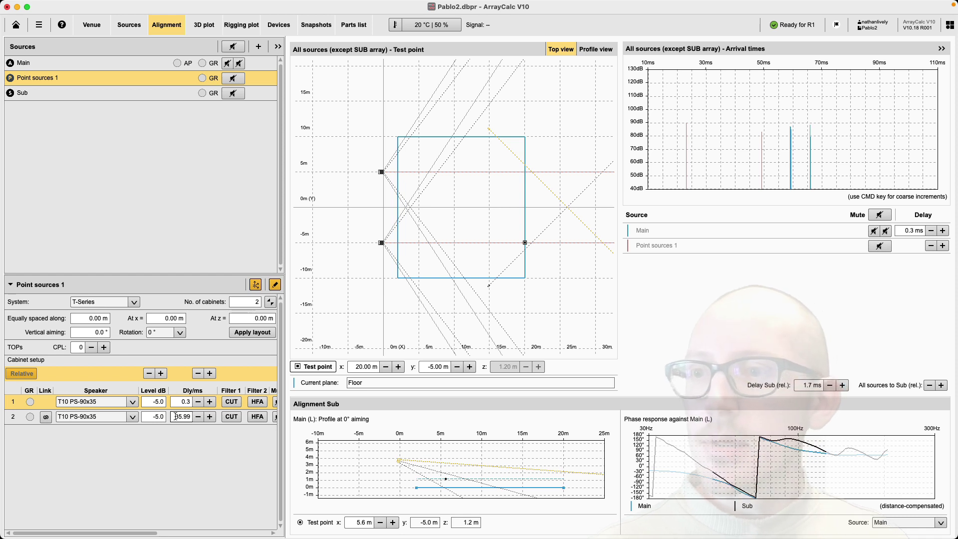
{"action": "key", "text": "Return"}
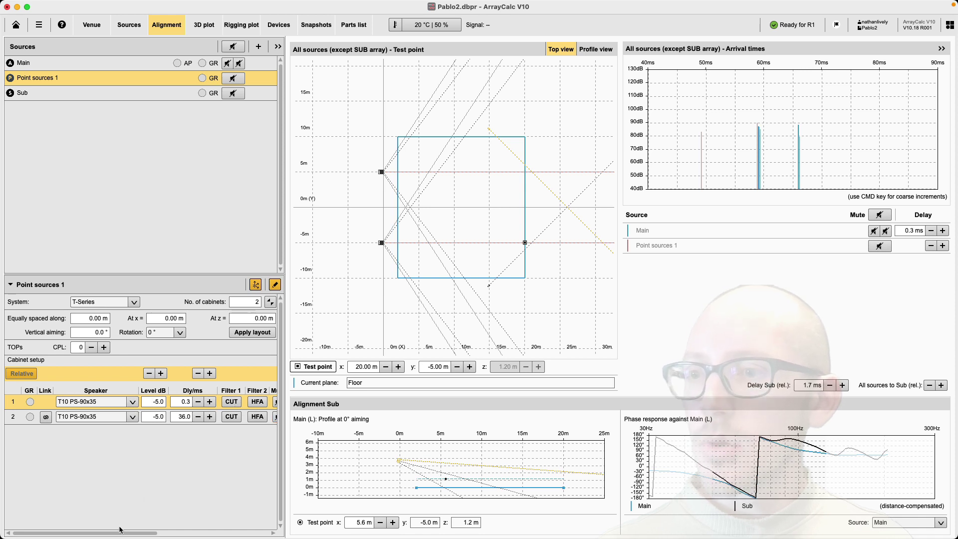
- Mute the first fill and Main to check arrivals, make the delay 36.1 ms, and unmute the fill
{"action": "left_click_drag", "start_coordinate": [117, 535], "coordinate": [173, 535]}
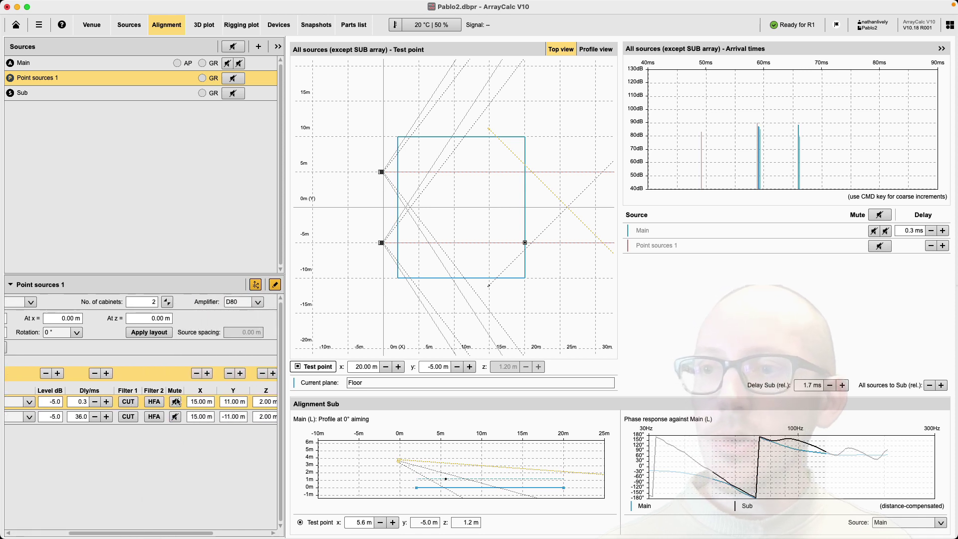
{"action": "left_click", "coordinate": [176, 402]}
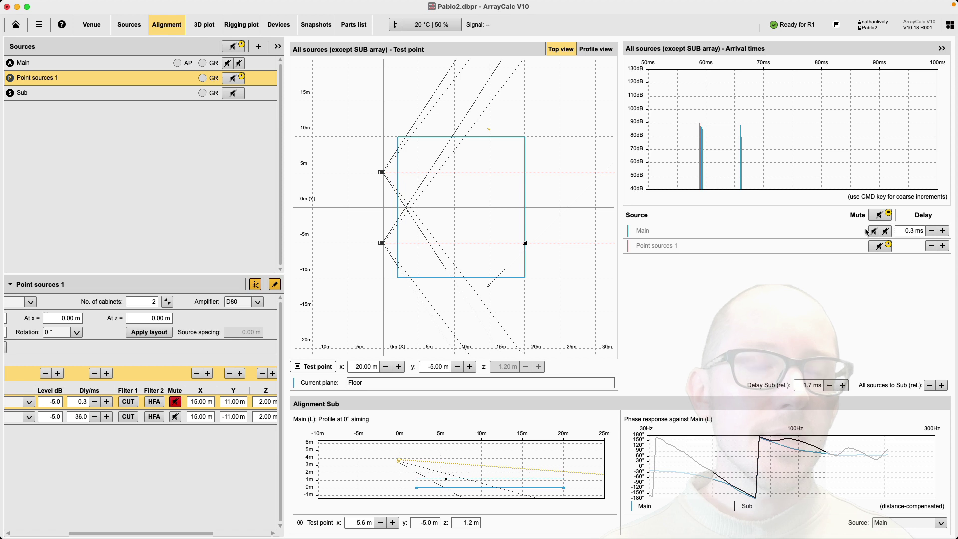
{"action": "left_click", "coordinate": [887, 231]}
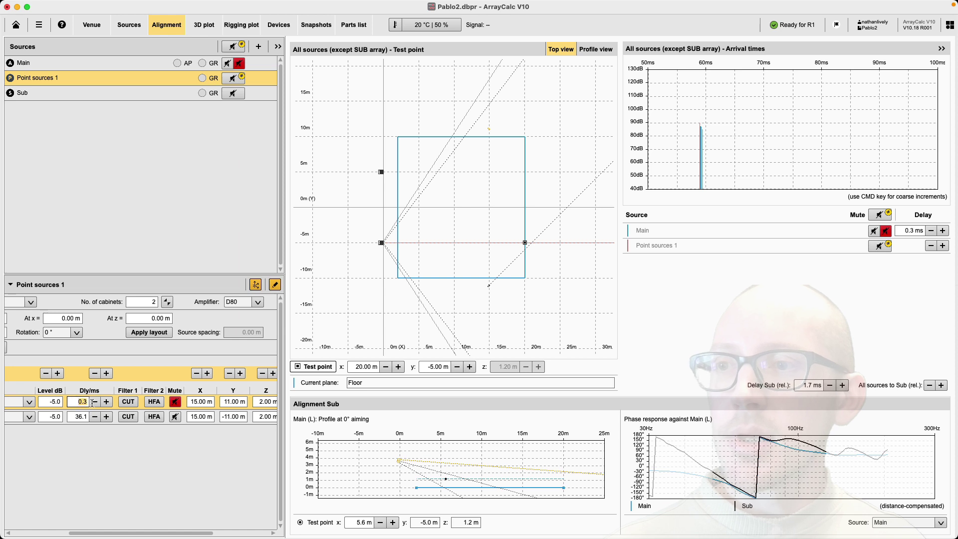
{"action": "type", "text": ".1"}
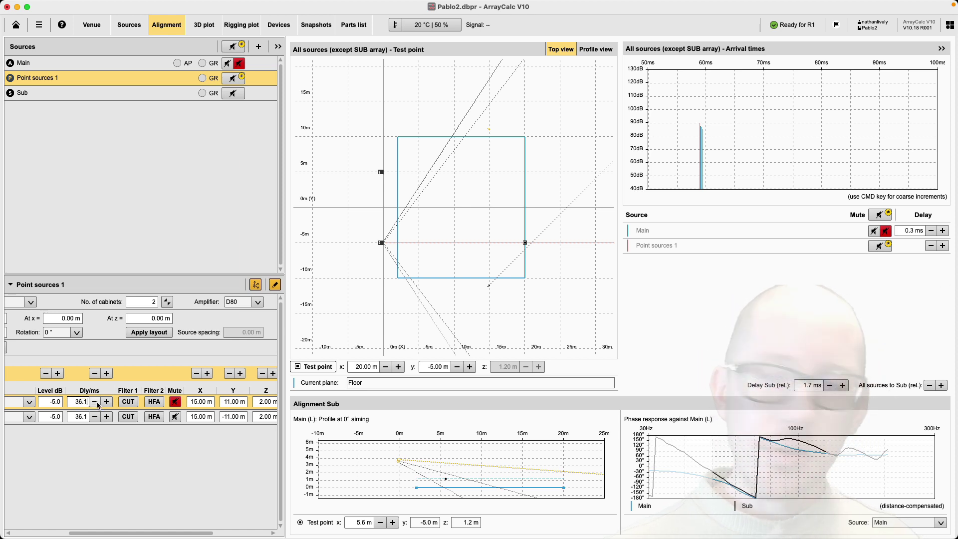
{"action": "left_click", "coordinate": [176, 402]}
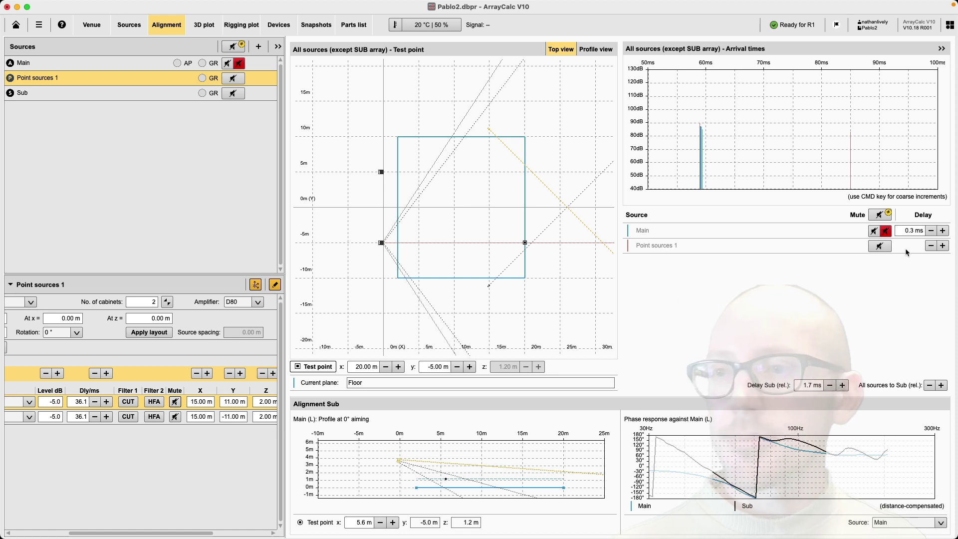
- Unmute Main and turn the Sub's R1 cabinet level down to -50 dB
{"action": "left_click", "coordinate": [886, 231]}
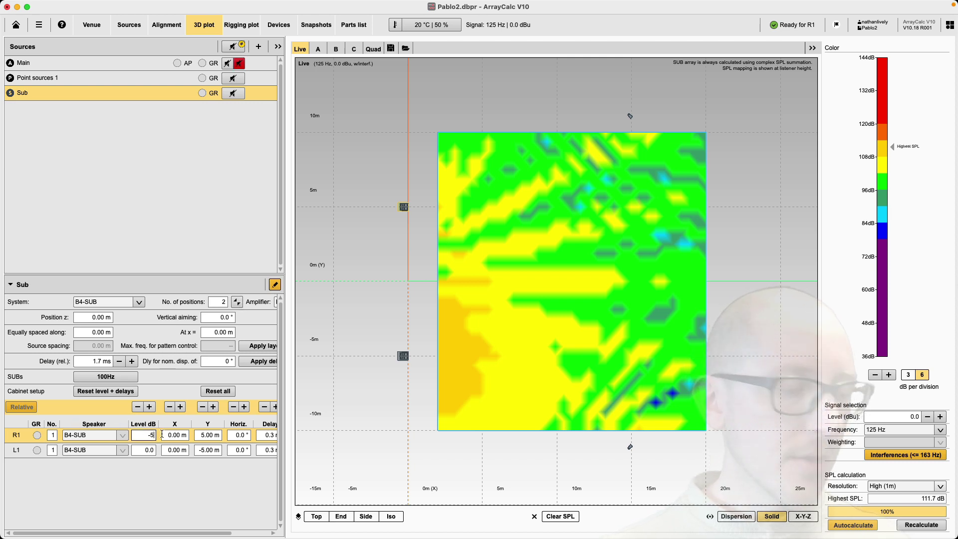
{"action": "type", "text": "0"}
{"action": "key", "text": "Return"}
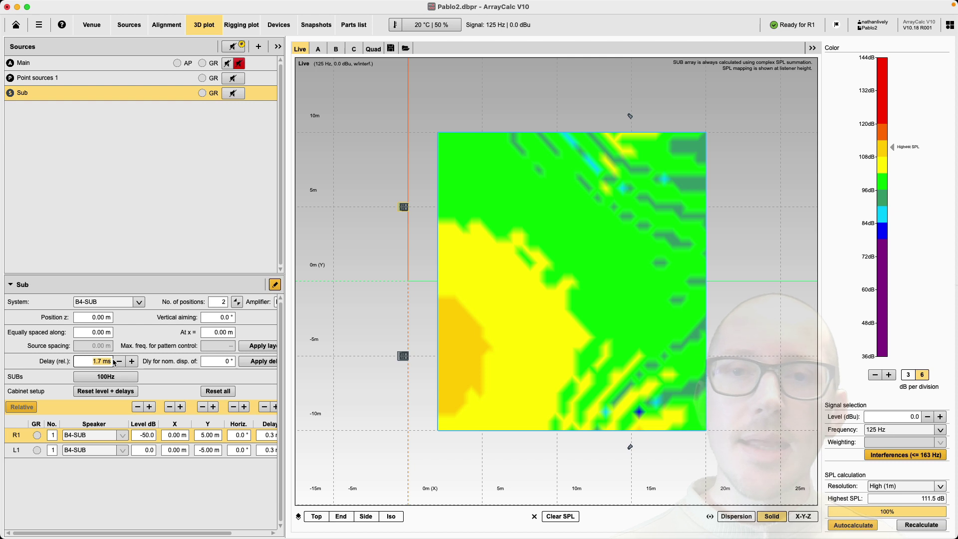
- Compare the SPL plot with 0 ms and 1.7 ms relative sub delay, ending at 1.7 ms
{"action": "type", "text": "0"}
{"action": "key", "text": "Return"}
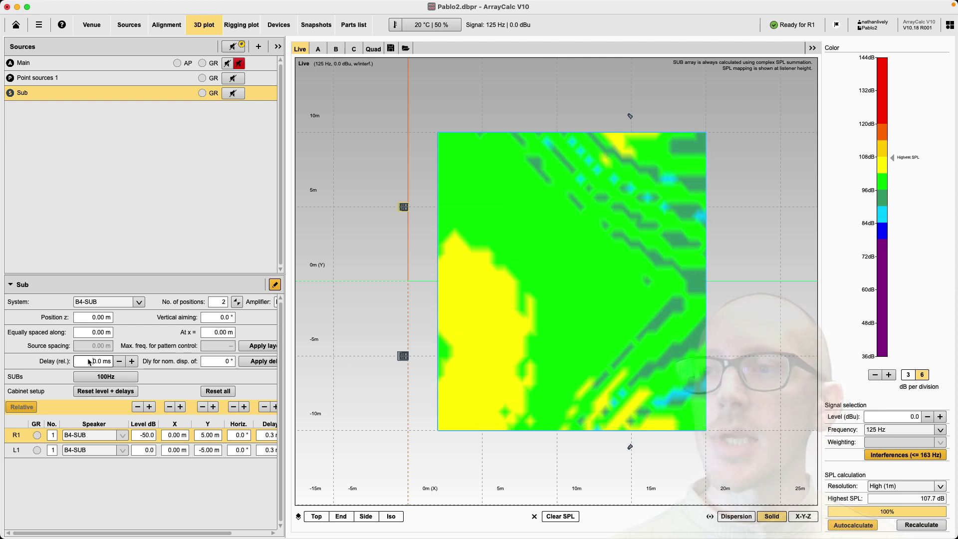
{"action": "type", "text": "1.7"}
{"action": "key", "text": "Return"}
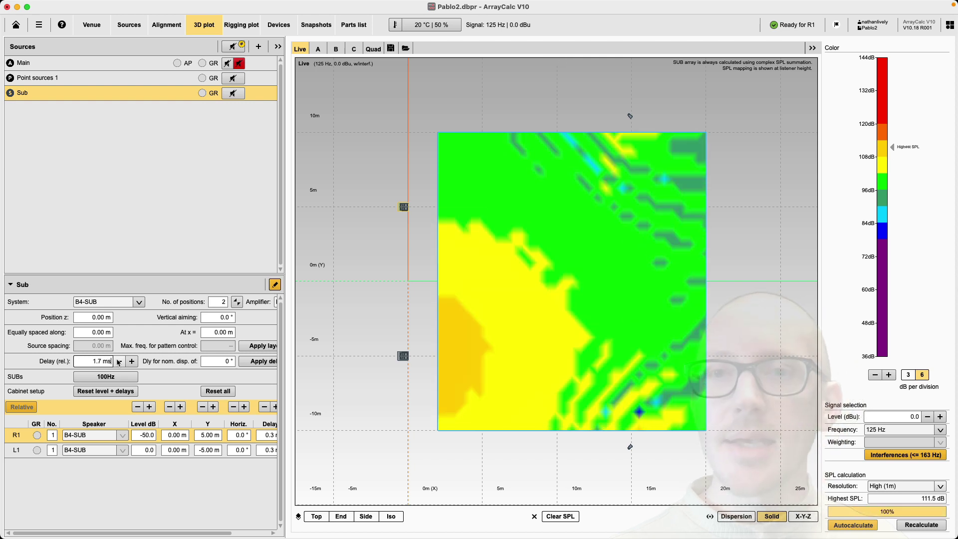